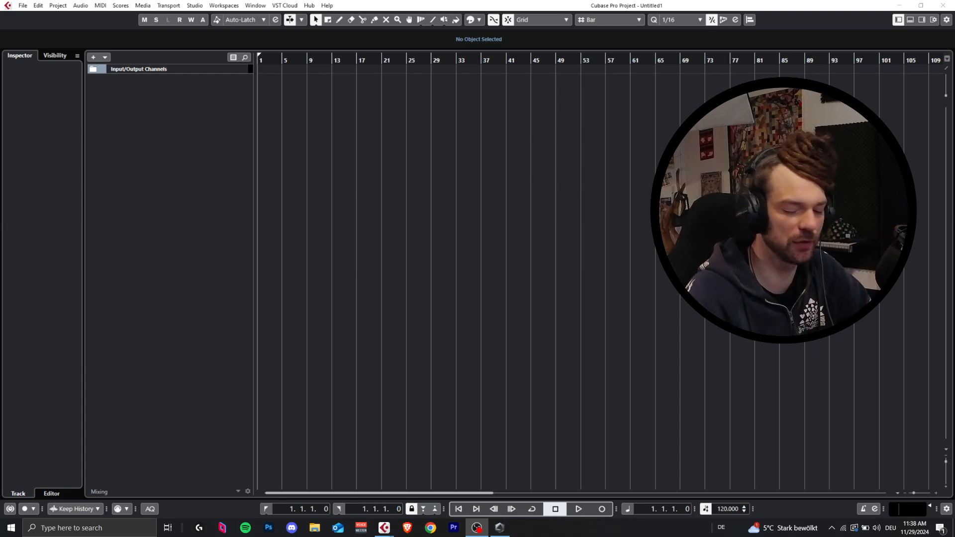
Step: Add a BazzISM2 instrument track routed to Stereo Out and move its plug-in window higher up
{"action": "right_click", "coordinate": [136, 116]}
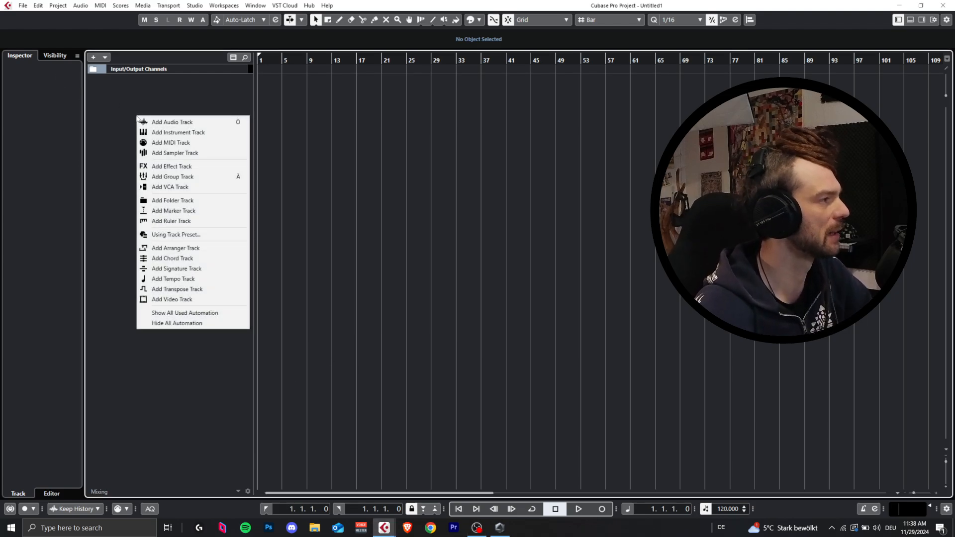
{"action": "left_click", "coordinate": [164, 132]}
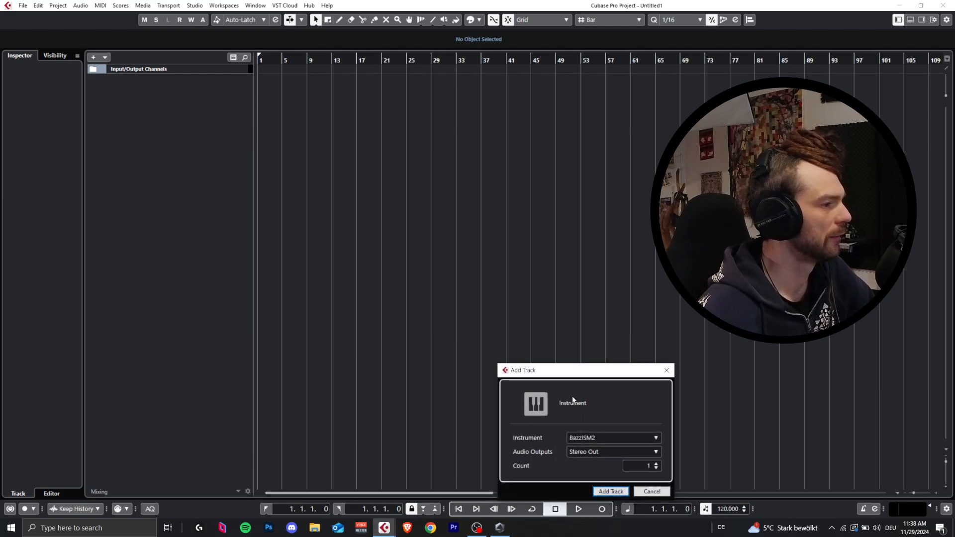
{"action": "left_click", "coordinate": [600, 493]}
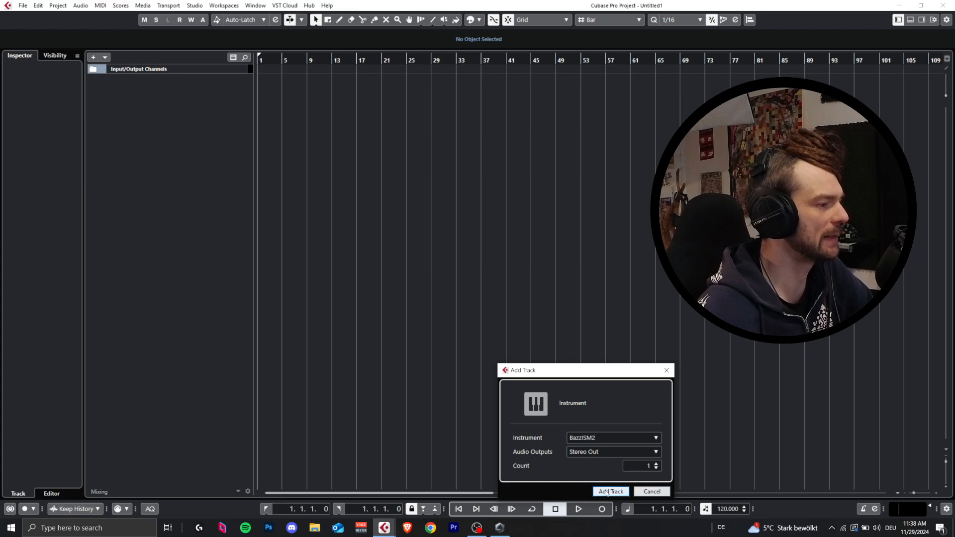
{"action": "left_click_drag", "start_coordinate": [460, 272], "coordinate": [409, 37]}
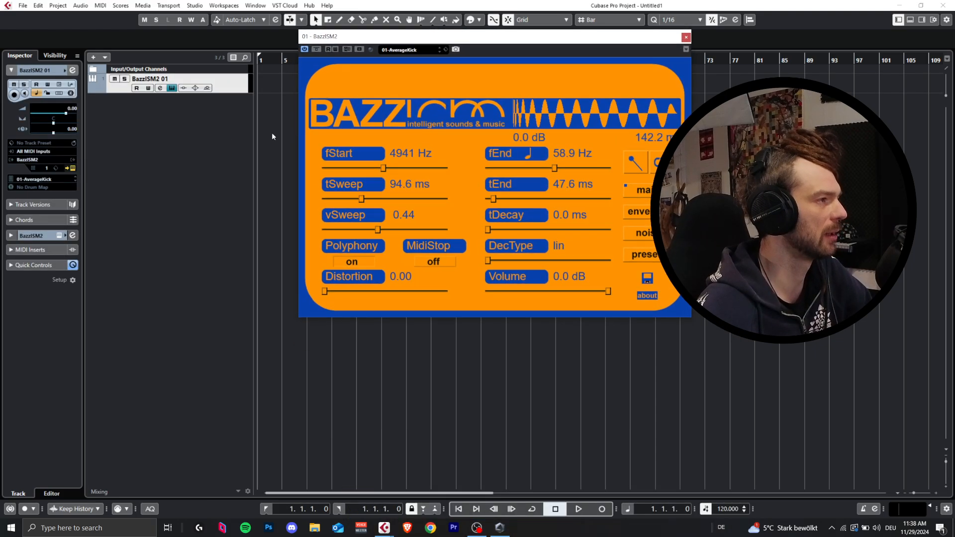
Step: Add a Serum_x64 instrument track routed to Stereo Out, moving its window aside and closing the BazzISM2 window
{"action": "right_click", "coordinate": [212, 148]}
{"action": "left_click", "coordinate": [228, 166]}
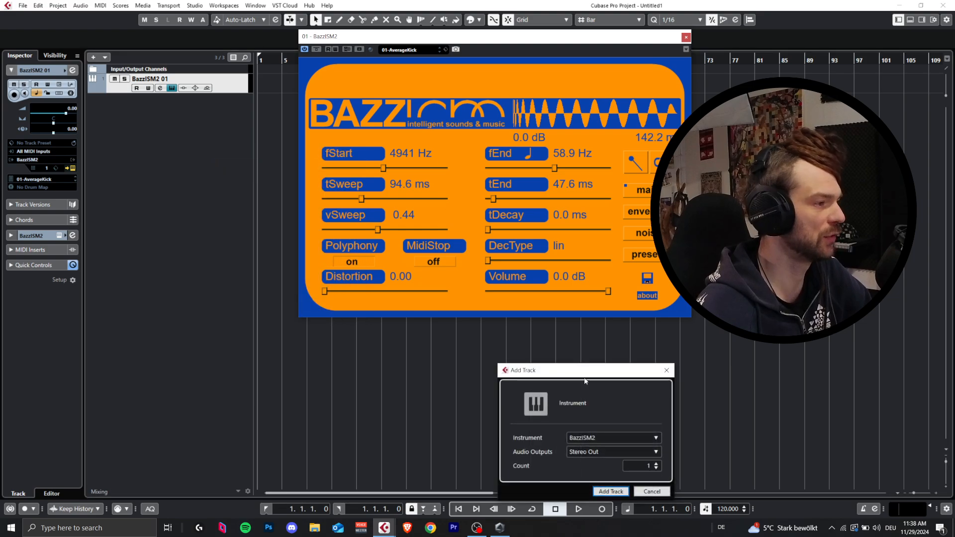
{"action": "left_click", "coordinate": [599, 437]}
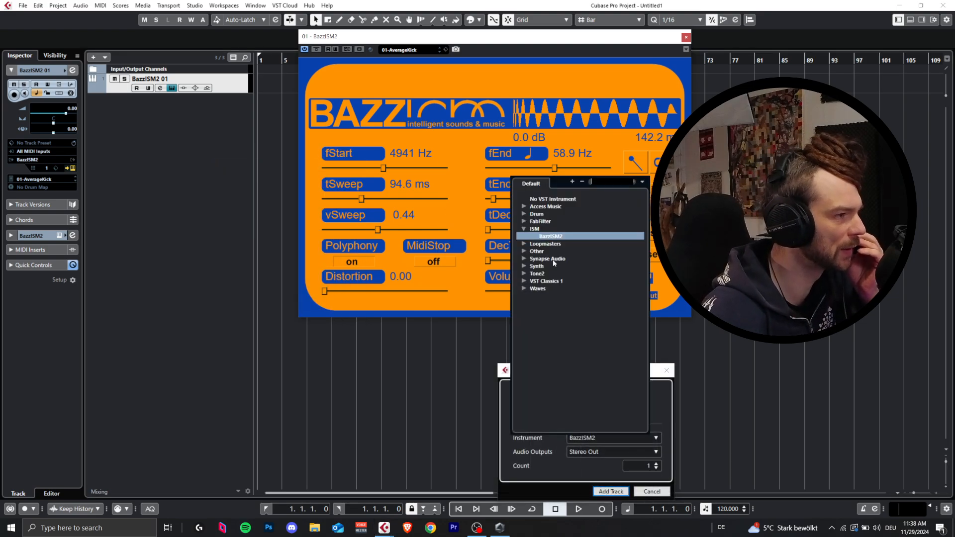
{"action": "left_click", "coordinate": [524, 252]}
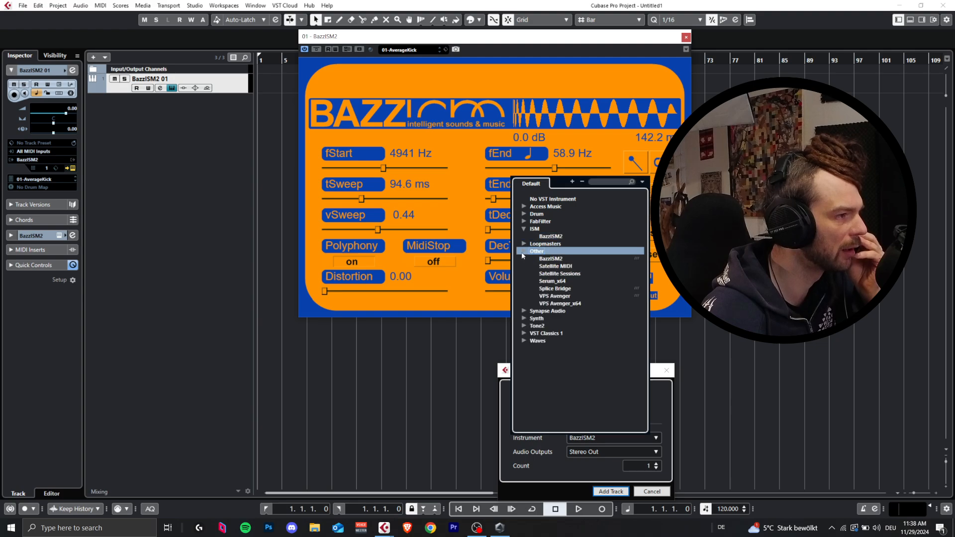
{"action": "left_click", "coordinate": [543, 281]}
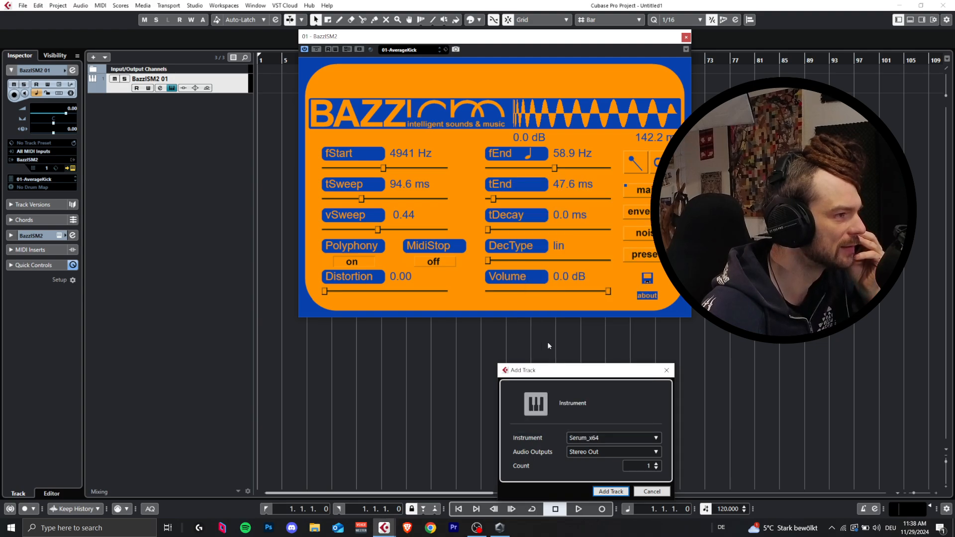
{"action": "left_click", "coordinate": [609, 489]}
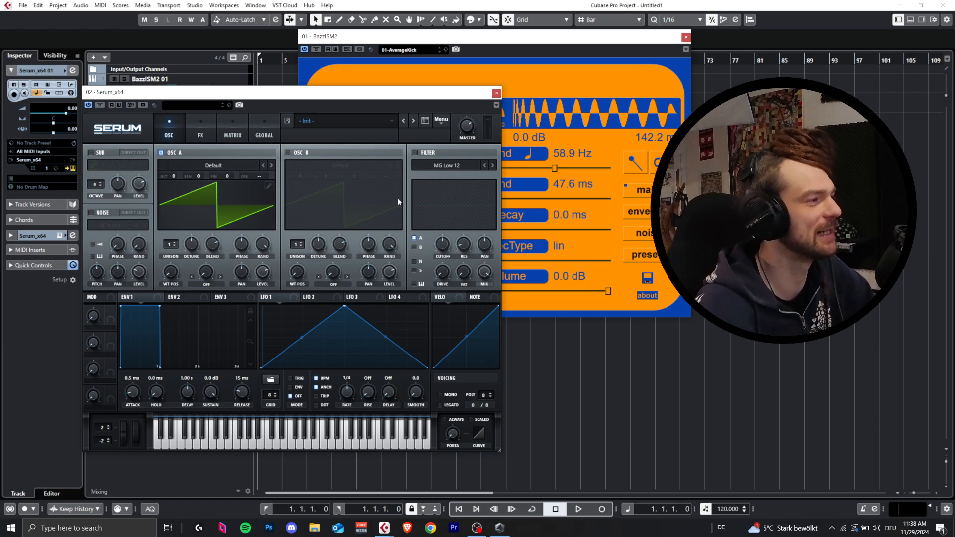
{"action": "left_click_drag", "start_coordinate": [448, 93], "coordinate": [895, 97]}
{"action": "left_click", "coordinate": [685, 38]}
Step: Create a four-bar part at the start of the BazzISM2 track and set the project tempo to 146 BPM
{"action": "mouse_move", "coordinate": [269, 78]}
{"action": "left_mouse_down"}
{"action": "mouse_move", "coordinate": [286, 82]}
{"action": "mouse_move", "coordinate": [265, 83]}
{"action": "left_mouse_up"}
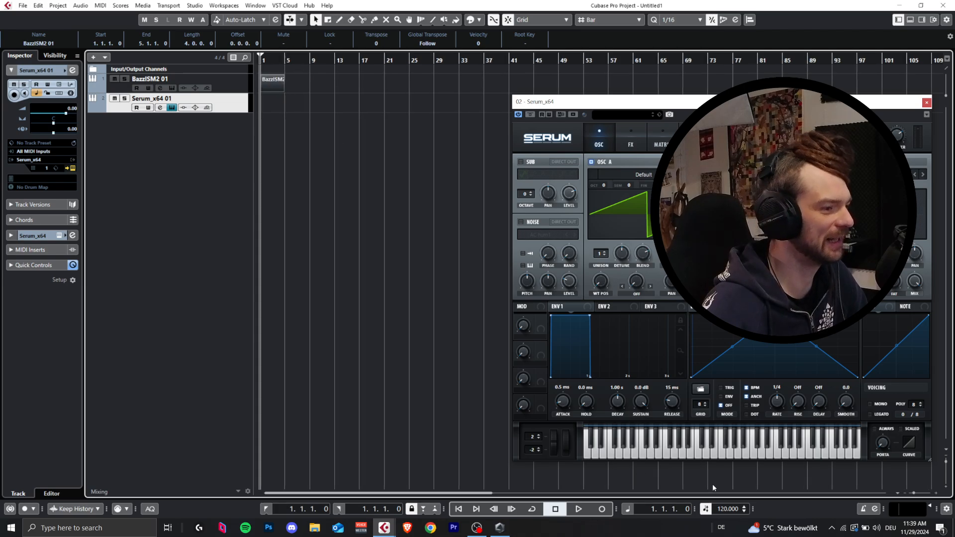
{"action": "left_click_drag", "start_coordinate": [734, 508], "coordinate": [744, 464]}
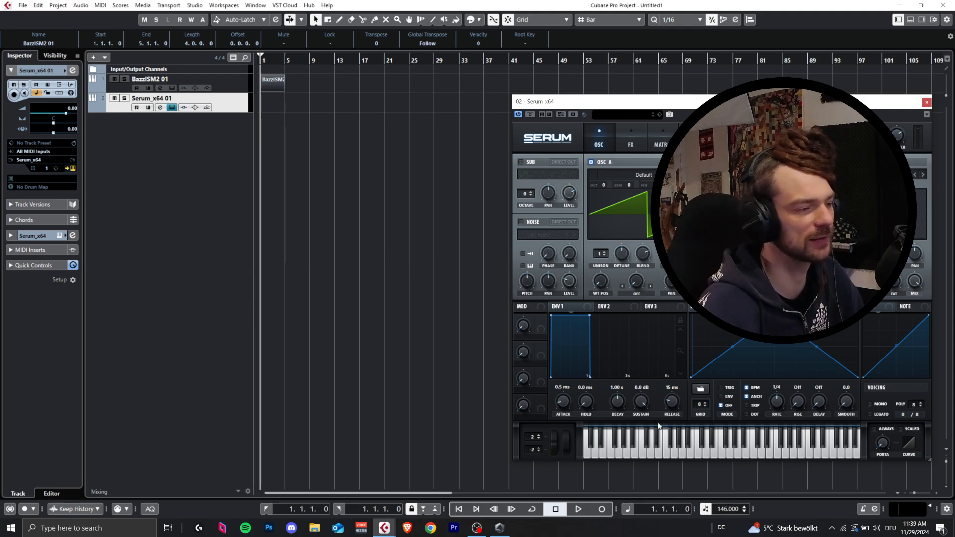
Step: Set the grid type to Beat and shorten the BazzISM2 part to one beat
{"action": "key", "text": "h"}
{"action": "key", "text": "h"}
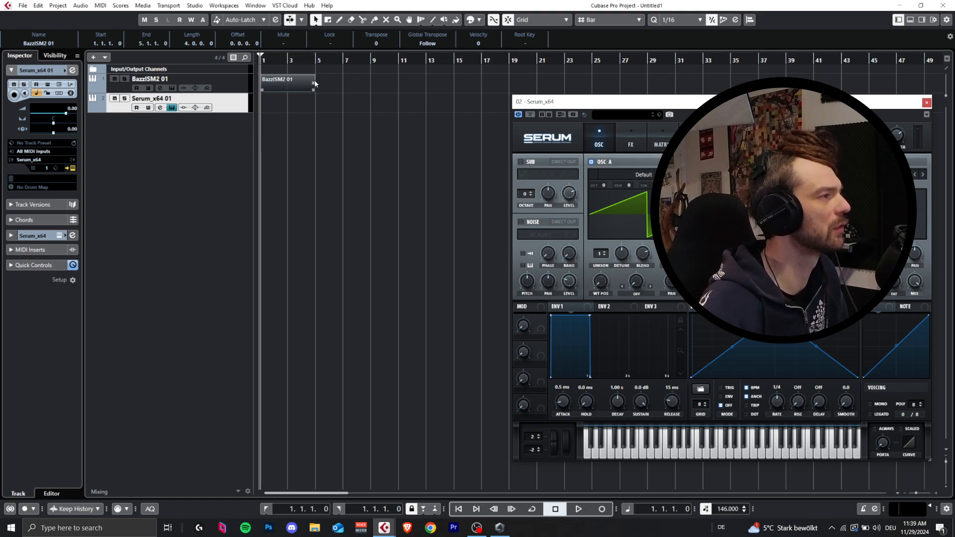
{"action": "left_click_drag", "start_coordinate": [314, 90], "coordinate": [274, 91]}
{"action": "scroll", "coordinate": [603, 23], "scroll_direction": "down", "scroll_amount": 1}
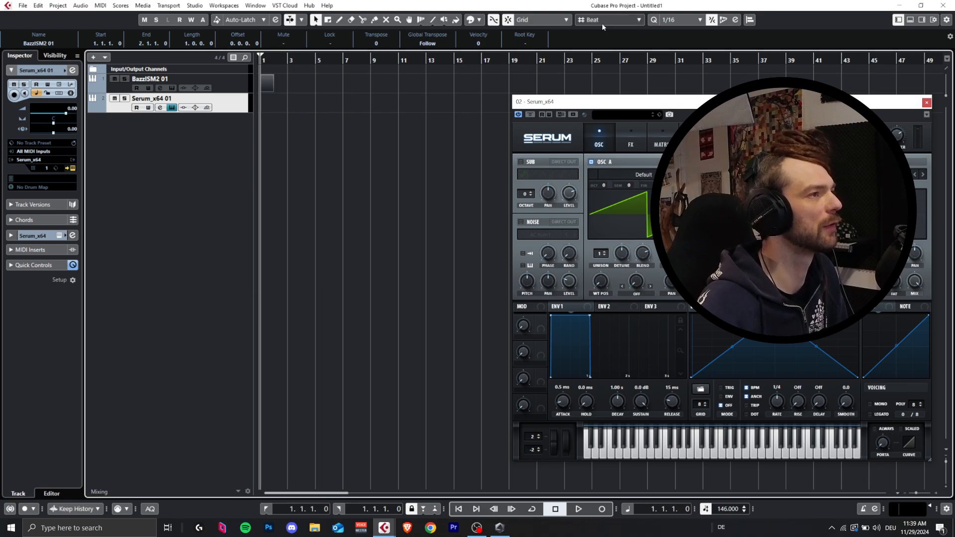
{"action": "scroll", "coordinate": [290, 114], "scroll_direction": "up", "scroll_amount": 3}
{"action": "right_click", "coordinate": [290, 115]}
{"action": "left_click", "coordinate": [383, 117]}
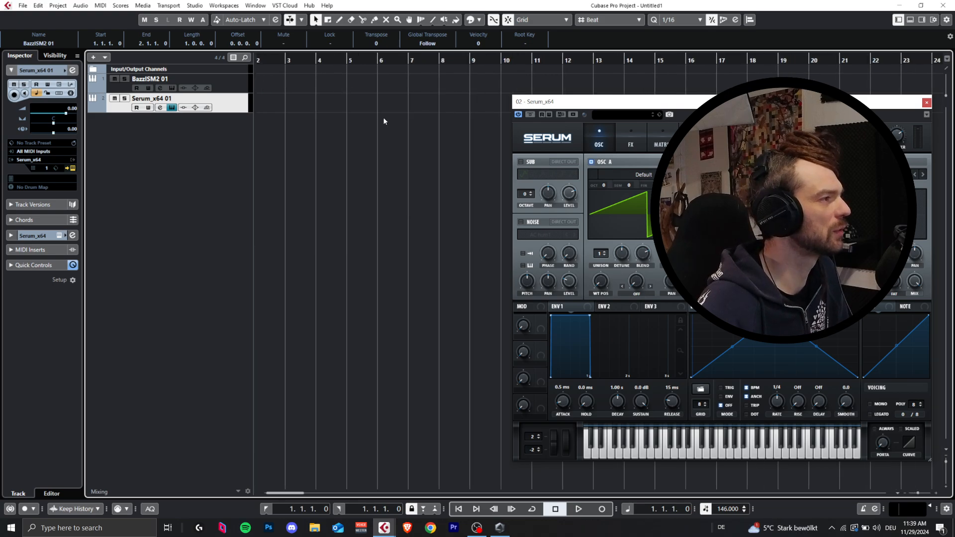
{"action": "scroll", "coordinate": [382, 118], "scroll_direction": "left", "scroll_amount": 2}
{"action": "left_click_drag", "start_coordinate": [290, 90], "coordinate": [269, 93]}
{"action": "scroll", "coordinate": [278, 92], "scroll_direction": "up", "scroll_amount": 4}
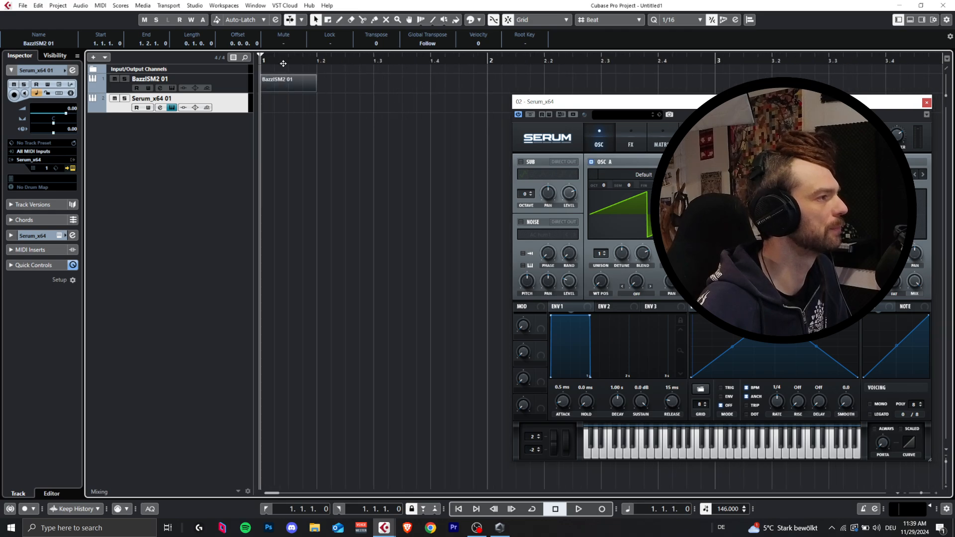
Step: Create a one-beat part at the start of the Serum_x64 track and open the BazzISM2 part in the Key Editor
{"action": "left_click_drag", "start_coordinate": [313, 90], "coordinate": [278, 103]}
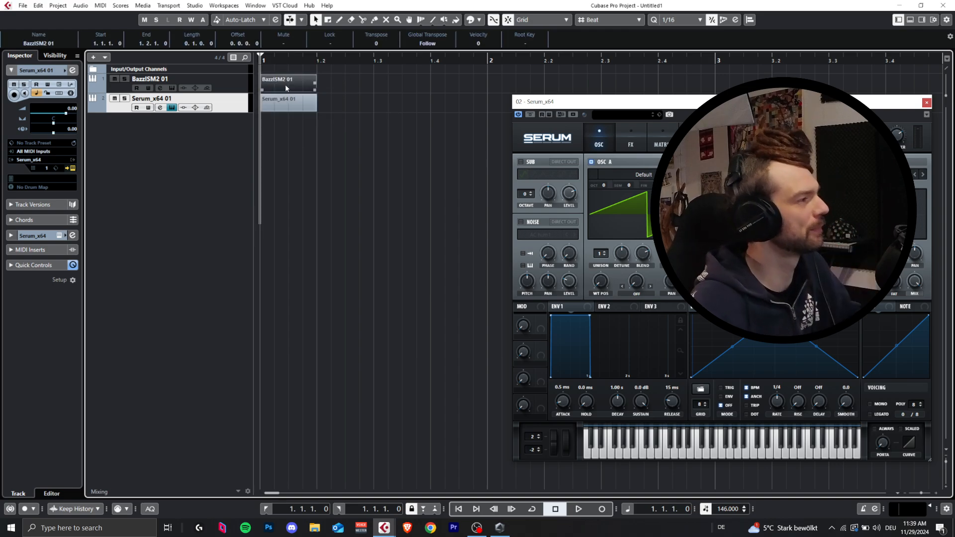
{"action": "double_click", "coordinate": [285, 85]}
{"action": "left_click", "coordinate": [299, 158]}
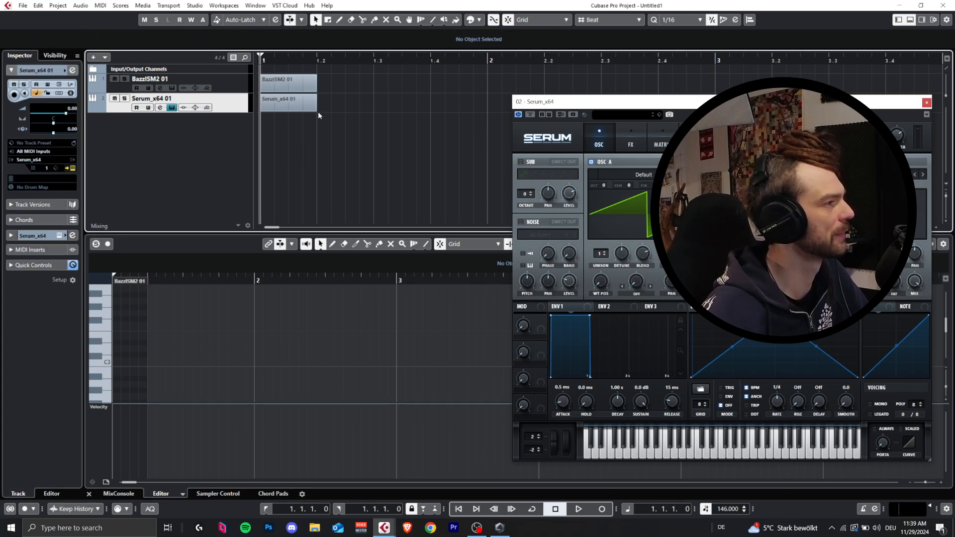
Step: Enter a sixteenth-note C3 at the start of the BazzISM2 part, deleting the stray Serum part on beat three
{"action": "left_click", "coordinate": [382, 103]}
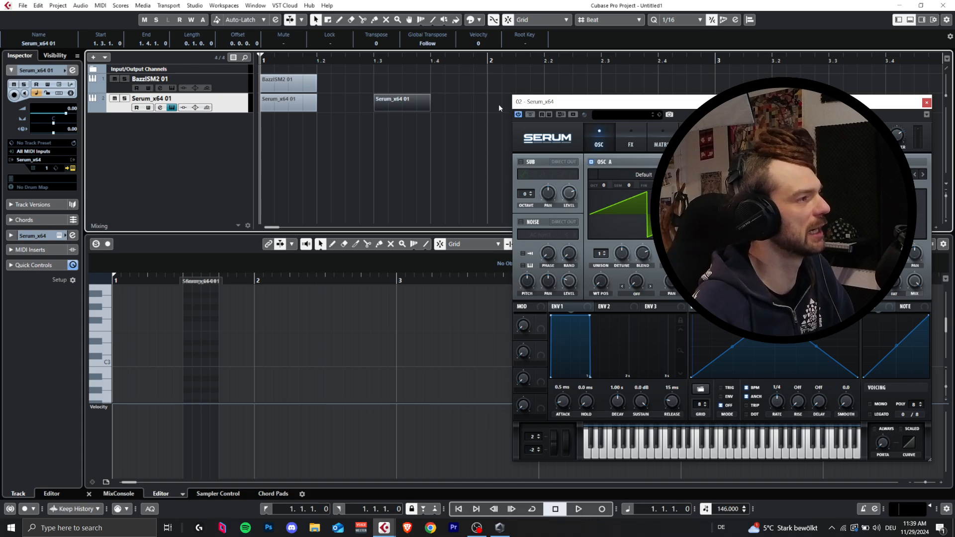
{"action": "key", "text": "Delete"}
{"action": "left_click", "coordinate": [277, 79]}
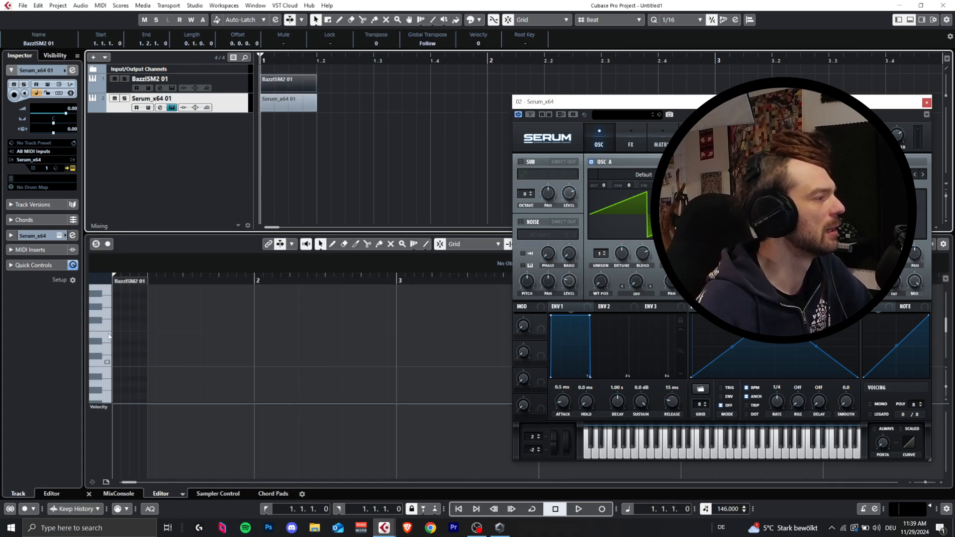
{"action": "double_click", "coordinate": [117, 360]}
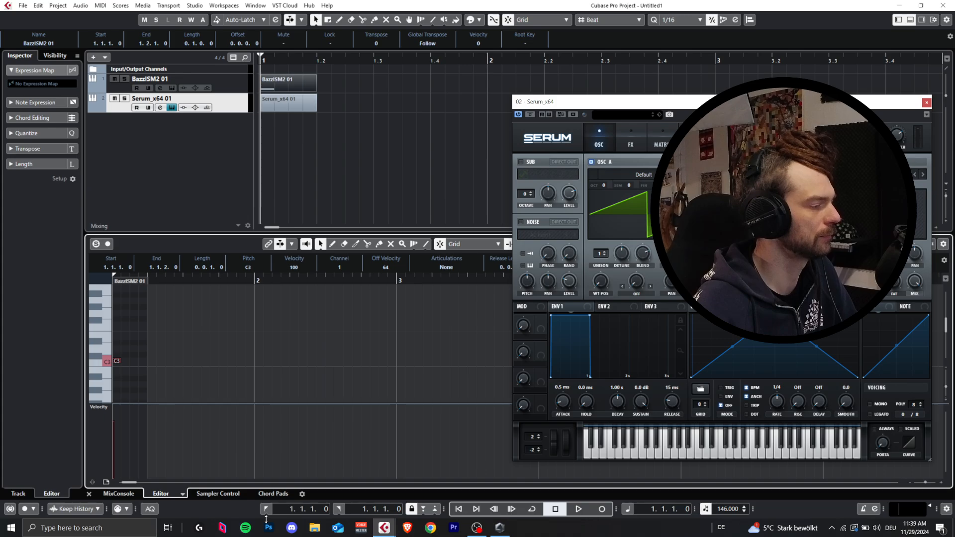
Step: Switch to Voicemeeter, set the output device to MME: Lautsprecher (Virus TI Audio 2.), and return to Cubase
{"action": "left_click", "coordinate": [361, 528]}
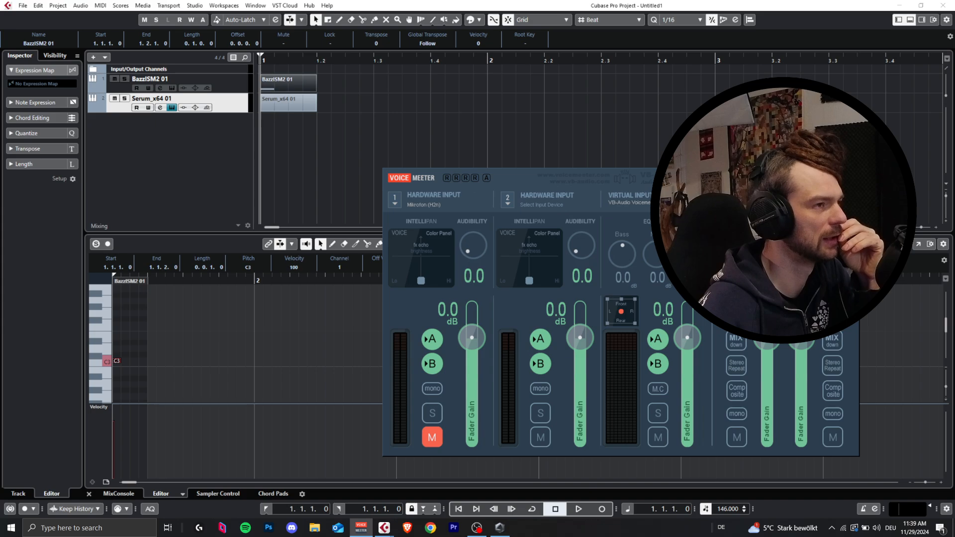
{"action": "left_click", "coordinate": [725, 200]}
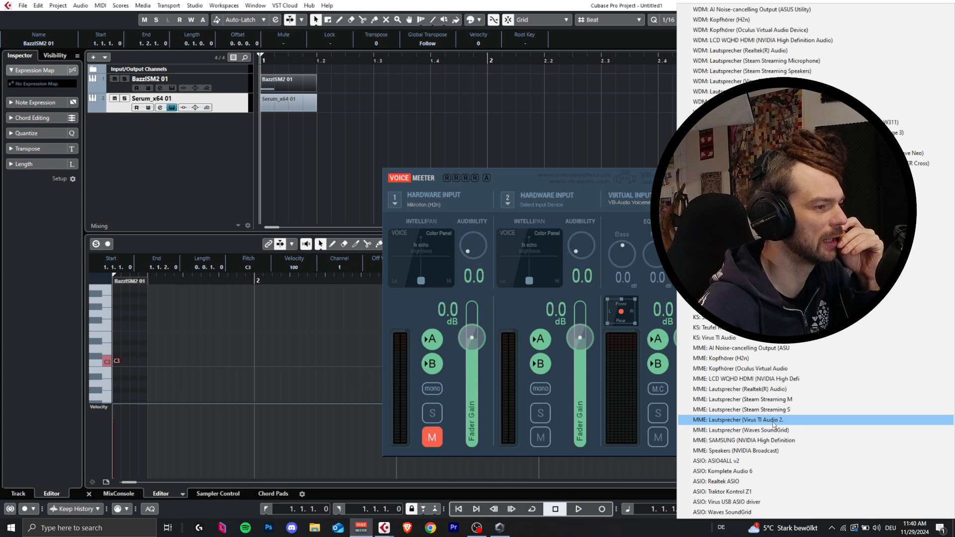
{"action": "left_click", "coordinate": [770, 420]}
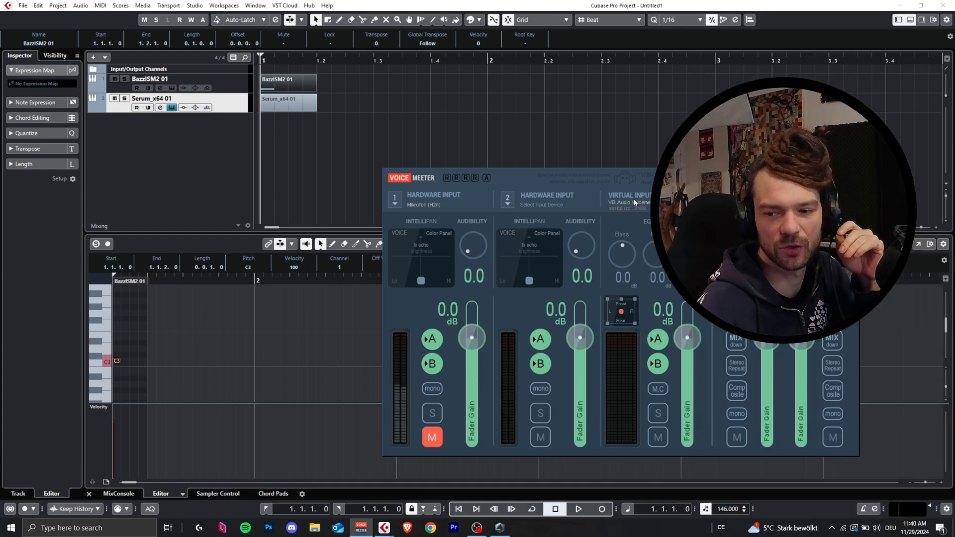
{"action": "left_click", "coordinate": [369, 100]}
Step: Set the locators around the BazzISM2 part, turn on cycle mode and audition the one-beat kick loop
{"action": "left_click", "coordinate": [292, 85]}
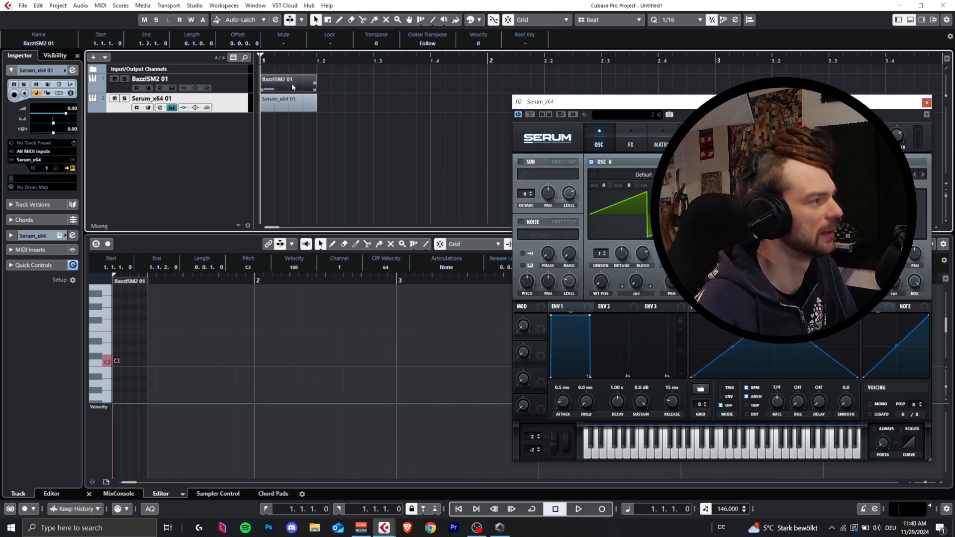
{"action": "key", "text": "p"}
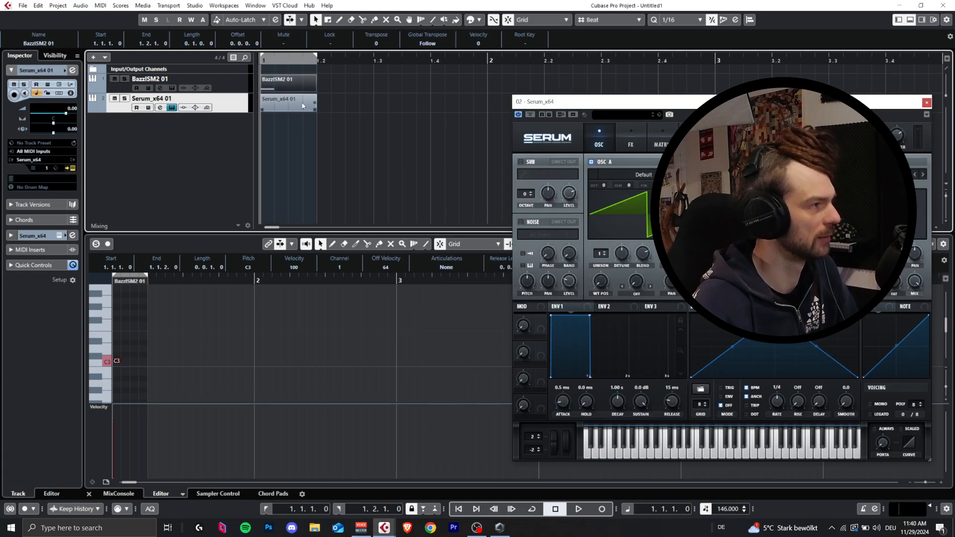
{"action": "left_click", "coordinate": [286, 58]}
{"action": "key", "text": "space"}
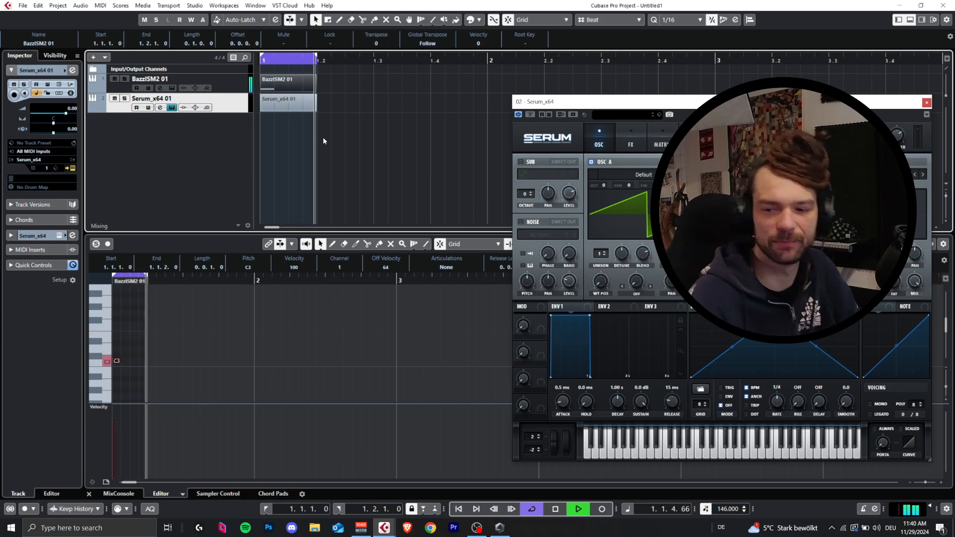
{"action": "key", "text": "space"}
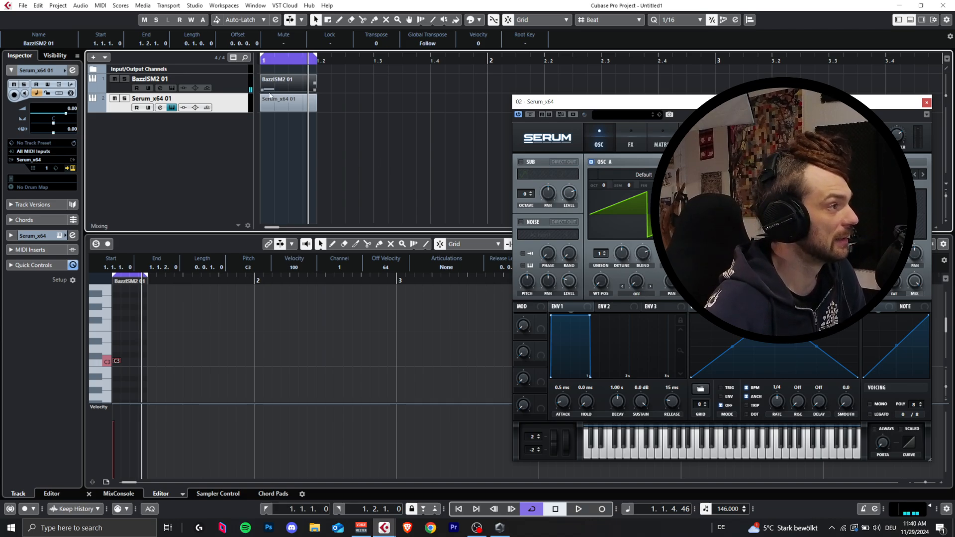
Step: Increase the height of the BazzISM2 track
{"action": "left_click_drag", "start_coordinate": [238, 90], "coordinate": [234, 195]}
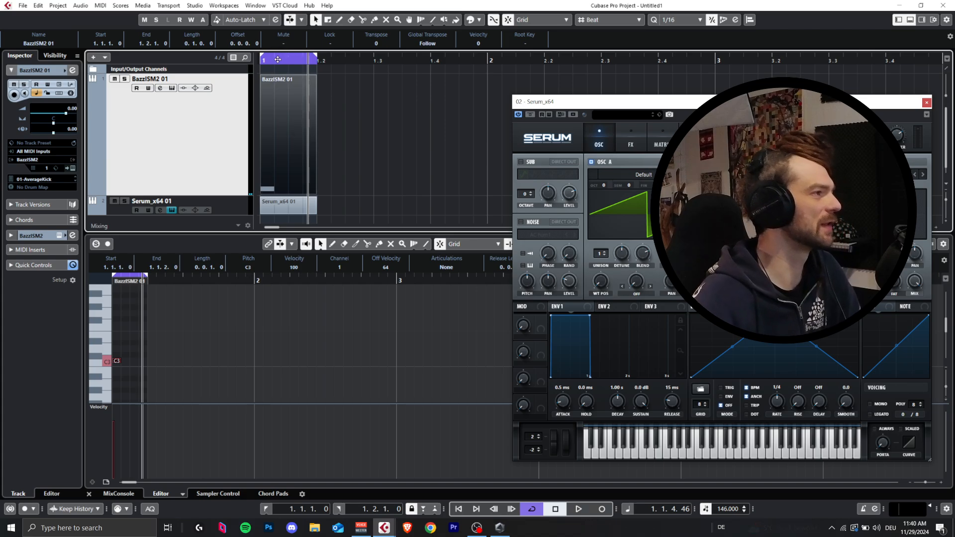
{"action": "left_click_drag", "start_coordinate": [277, 59], "coordinate": [259, 126]}
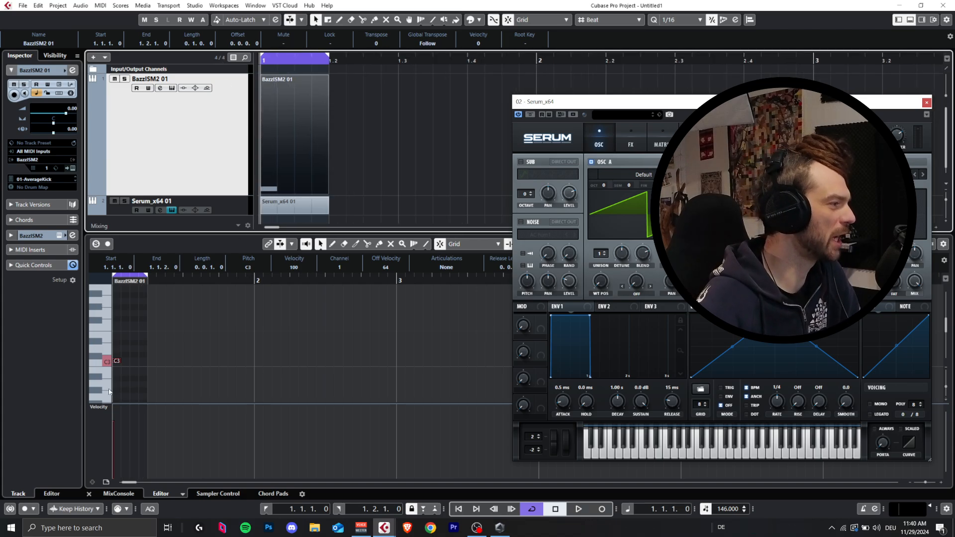
Step: Open the BazzISM2 plug-in window to check the kick settings, and close it again
{"action": "left_click", "coordinate": [73, 169]}
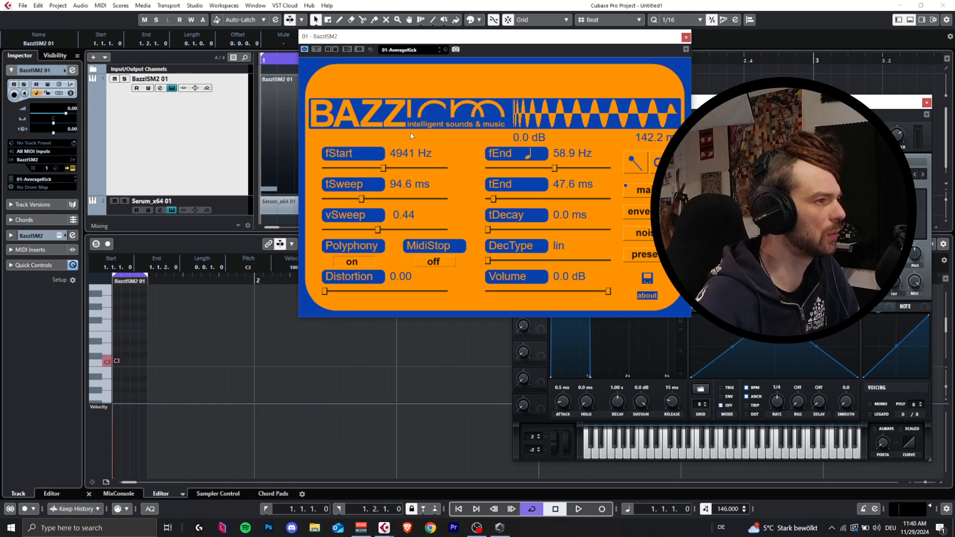
{"action": "left_click_drag", "start_coordinate": [465, 43], "coordinate": [512, 70]}
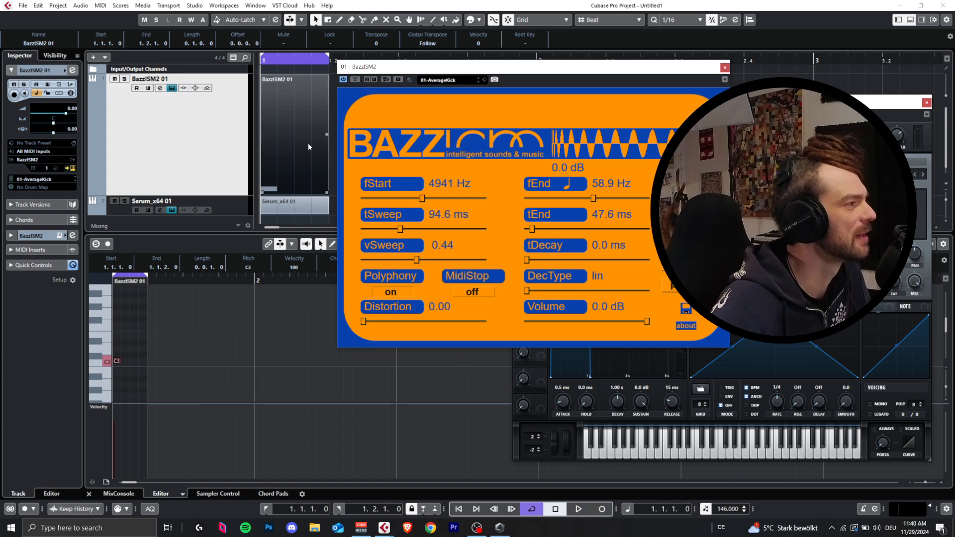
{"action": "left_click", "coordinate": [724, 67]}
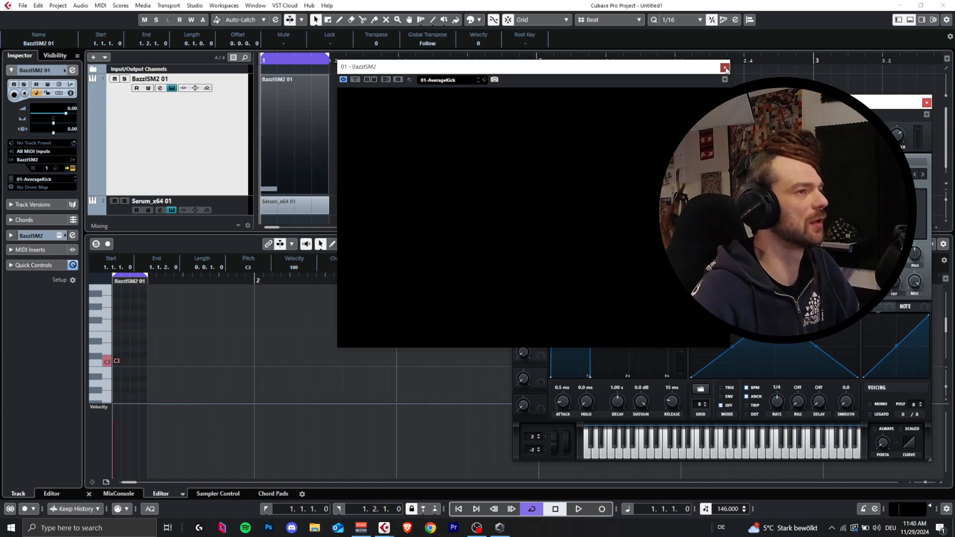
Step: Show the Serum_x64 part in the Key Editor and enter three repeated 1/16 notes on the second, third and fourth sixteenths
{"action": "scroll", "coordinate": [285, 194], "scroll_direction": "down", "scroll_amount": 1}
{"action": "left_click", "coordinate": [285, 194]}
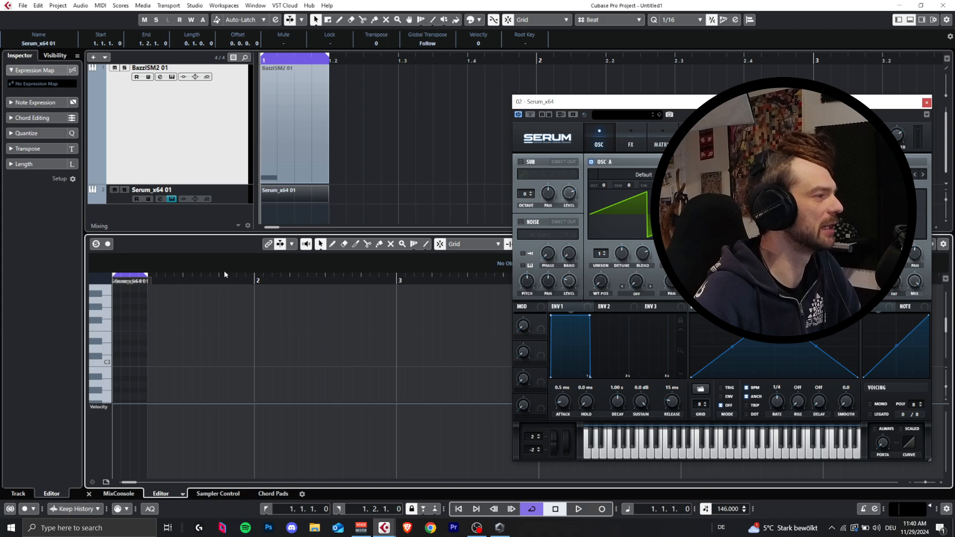
{"action": "scroll", "coordinate": [198, 370], "scroll_direction": "up", "scroll_amount": 5}
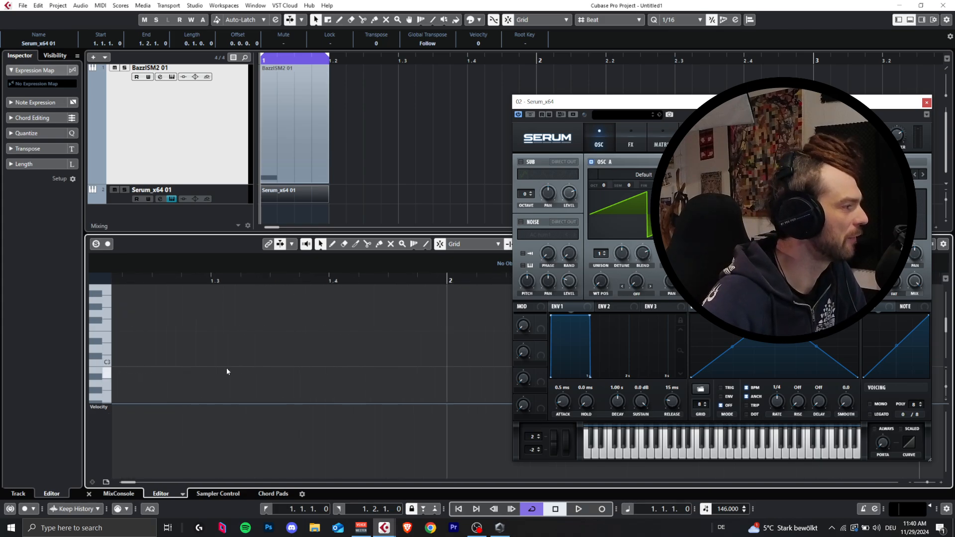
{"action": "scroll", "coordinate": [259, 367], "scroll_direction": "left", "scroll_amount": 4}
{"action": "scroll", "coordinate": [352, 357], "scroll_direction": "down", "scroll_amount": 3}
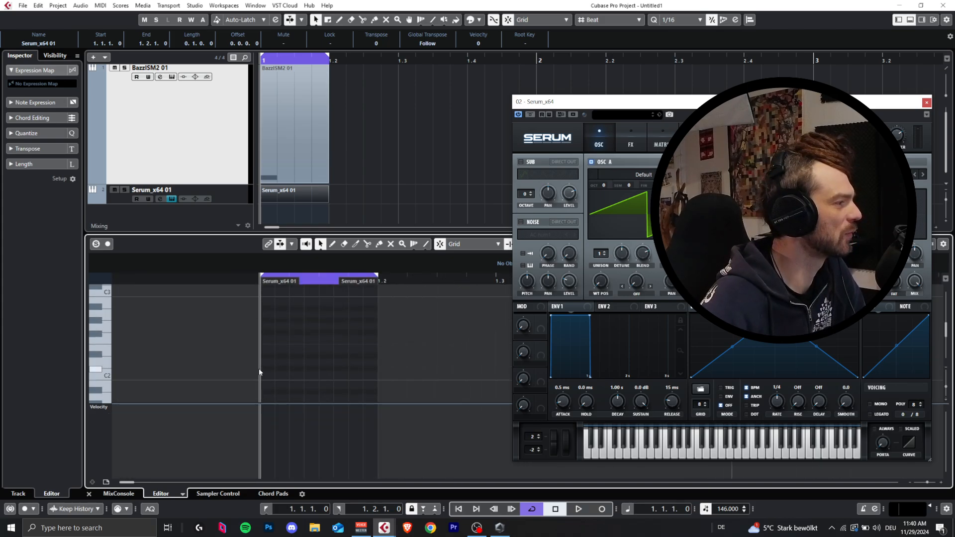
{"action": "double_click", "coordinate": [292, 326]}
{"action": "key", "text": "ctrl+d"}
{"action": "key", "text": "ctrl+d"}
Step: Select all three Serum notes, transpose them down two octaves to G0, and shorten each to a length of 0.0.0.90
{"action": "left_click_drag", "start_coordinate": [418, 314], "coordinate": [257, 344]}
{"action": "key", "text": "shift+Down"}
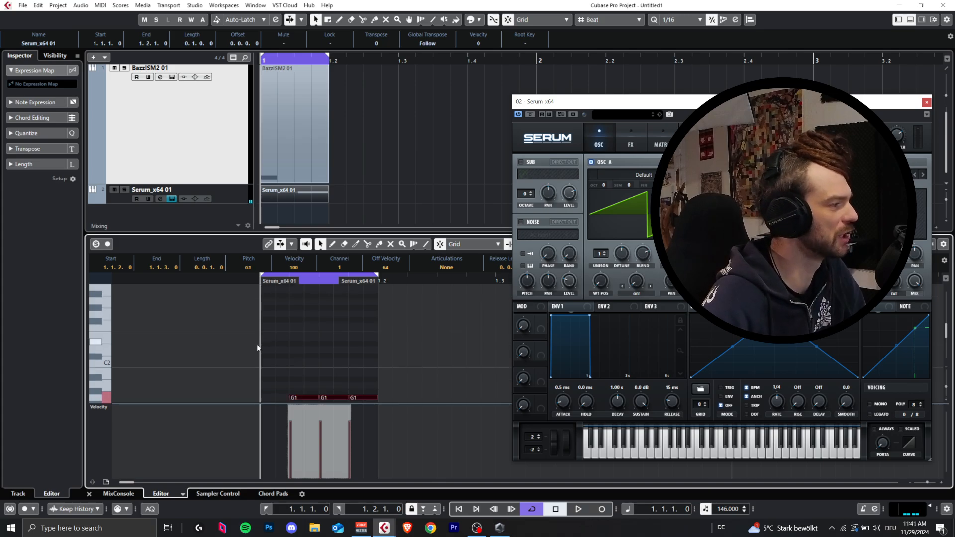
{"action": "key", "text": "shift+Down"}
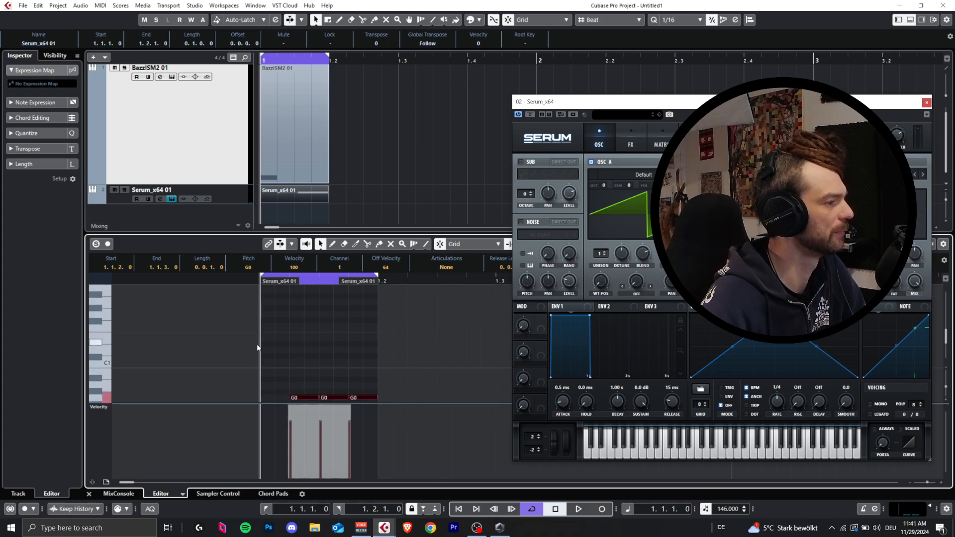
{"action": "left_click_drag", "start_coordinate": [319, 397], "coordinate": [309, 397]}
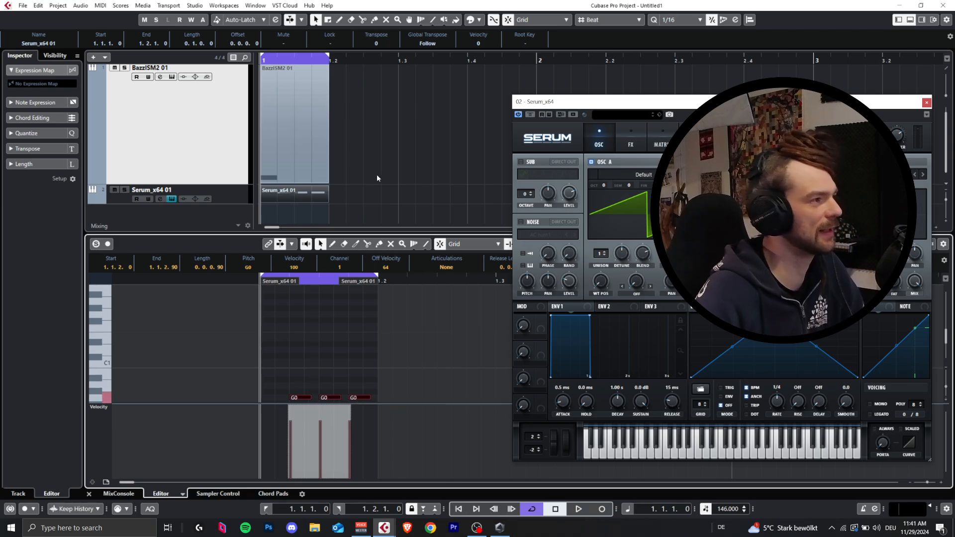
Step: Audition the one-beat loop with the kick and the three Serum bass notes together
{"action": "key", "text": "space"}
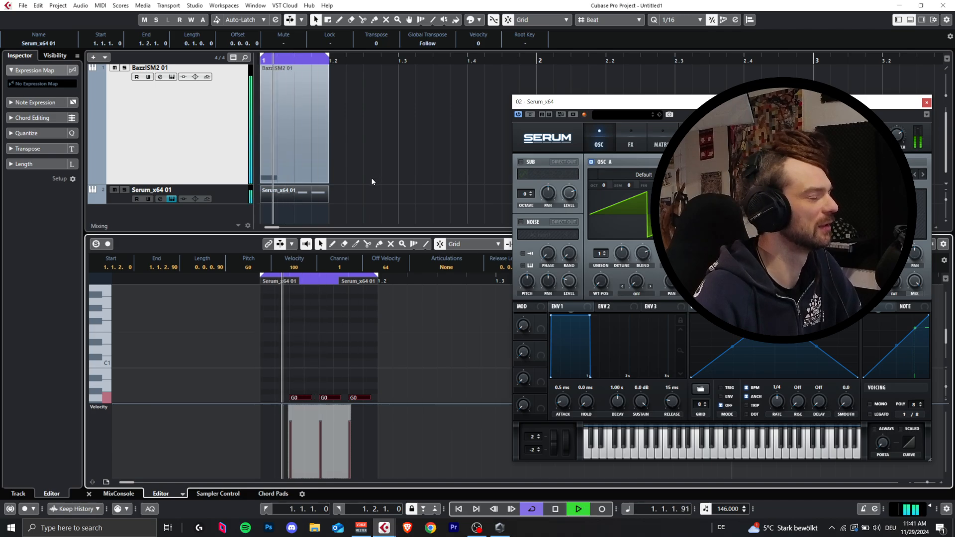
{"action": "key", "text": "space"}
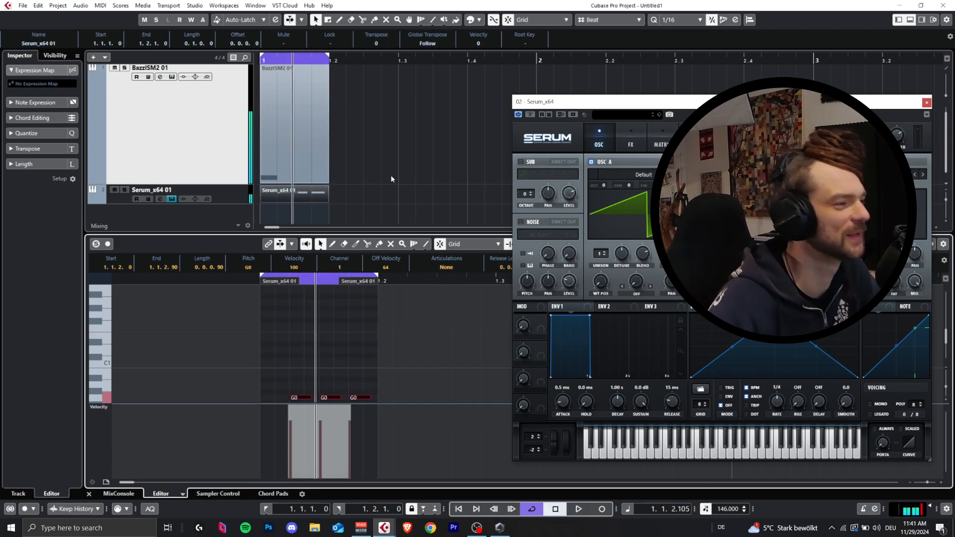
{"action": "scroll", "coordinate": [325, 360], "scroll_direction": "down", "scroll_amount": 3}
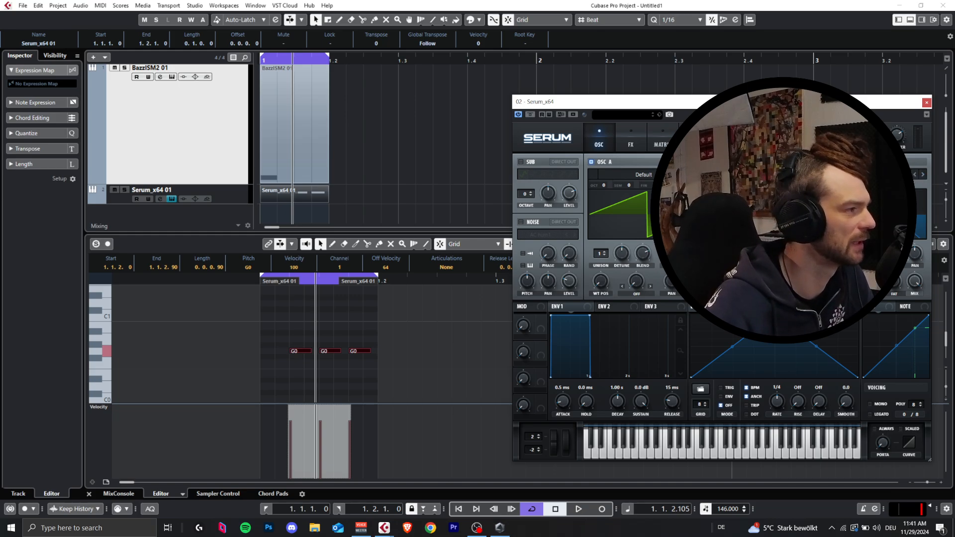
{"action": "key", "text": "space"}
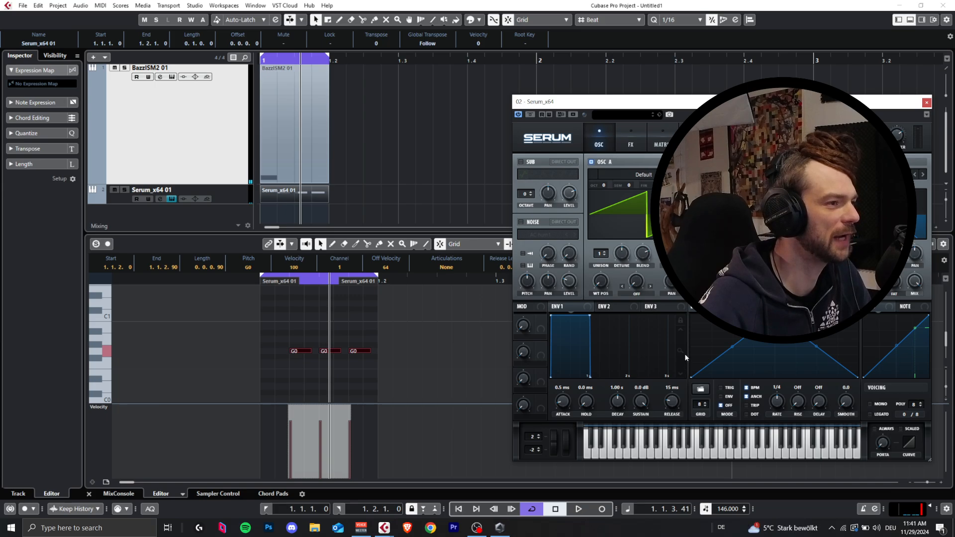
{"action": "key", "text": "space"}
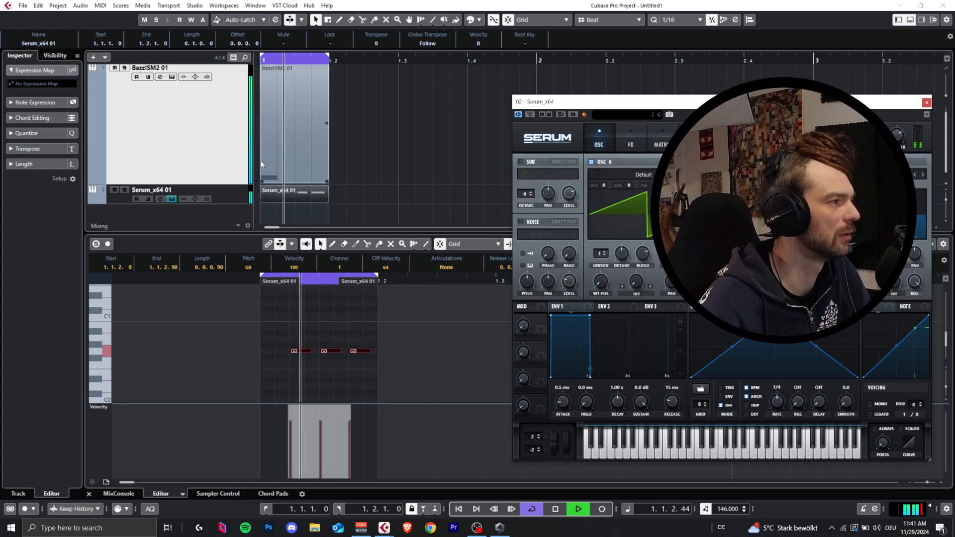
{"action": "key", "text": "space"}
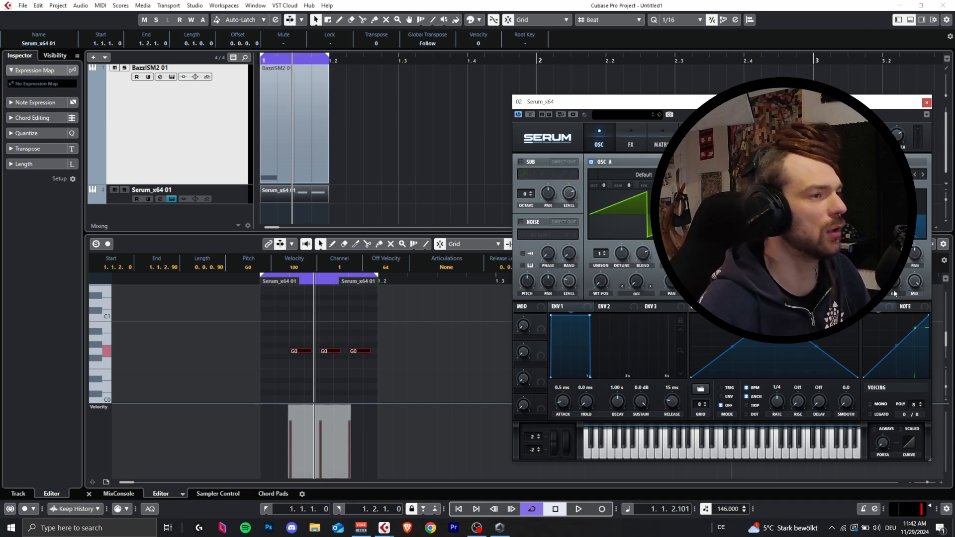
Step: Reposition the Serum window to reveal more of its controls and listen to the unmodified bass sound in the loop
{"action": "left_click_drag", "start_coordinate": [783, 107], "coordinate": [561, 109]}
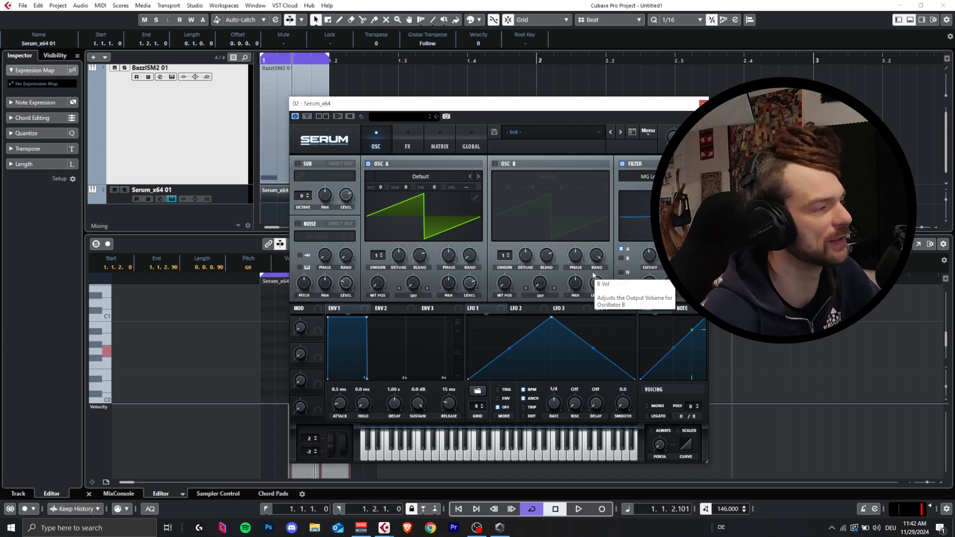
{"action": "left_click_drag", "start_coordinate": [515, 107], "coordinate": [554, 82]}
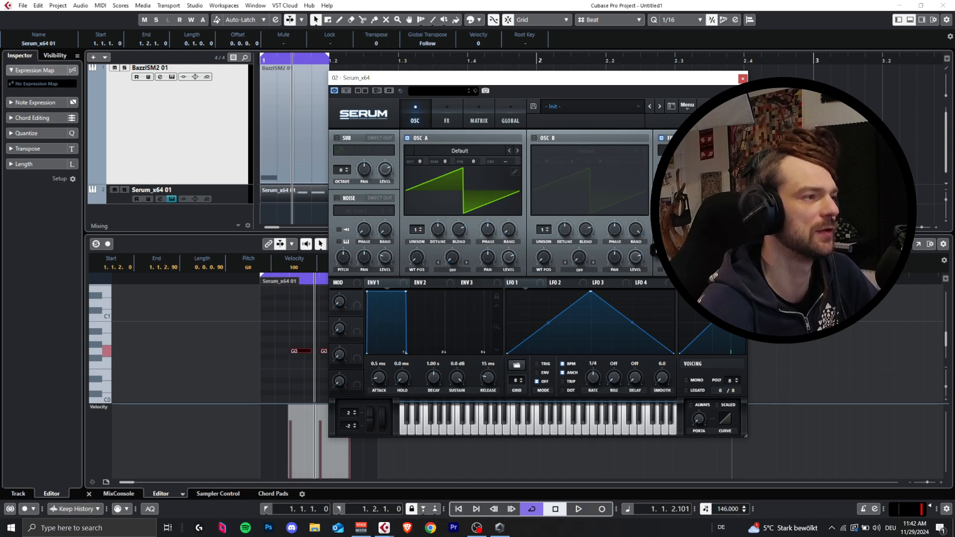
{"action": "key", "text": "space"}
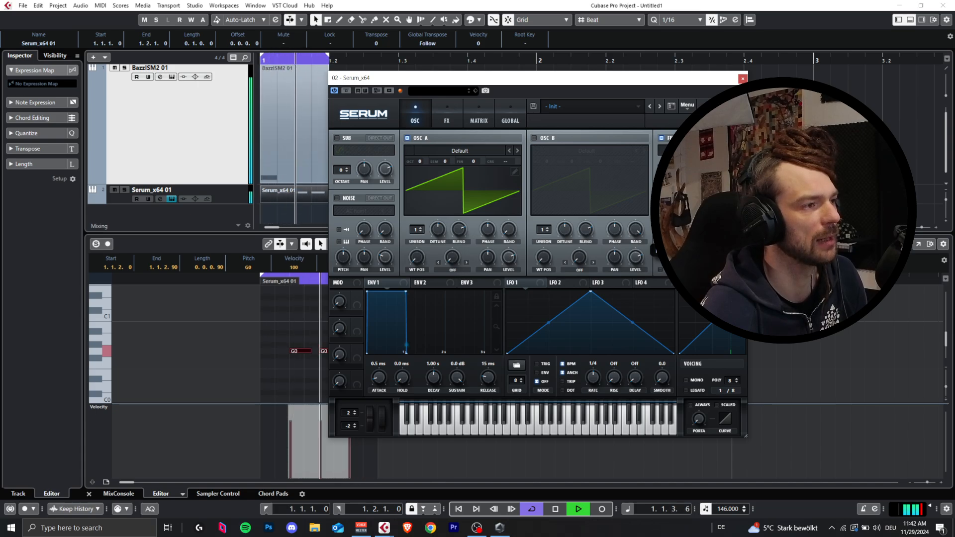
{"action": "key", "text": "space"}
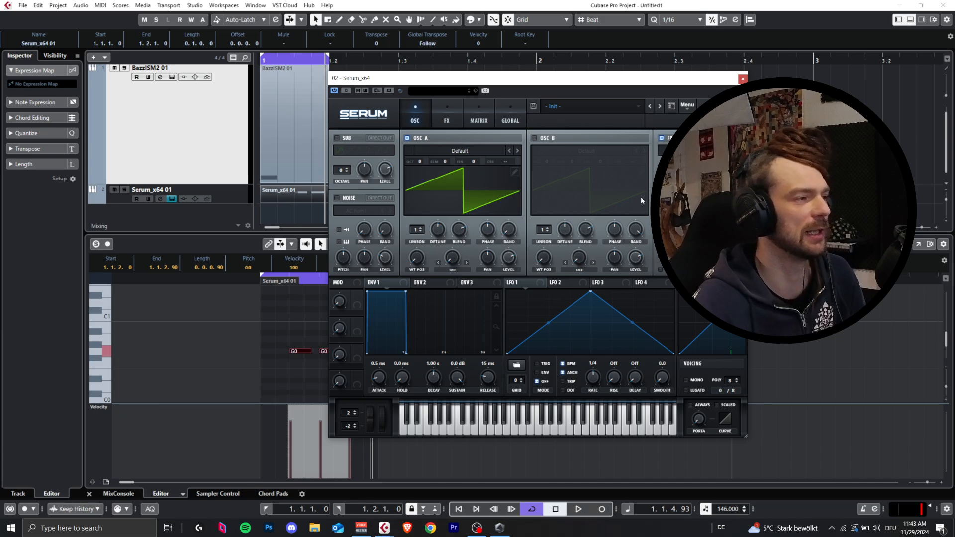
{"action": "key", "text": "space"}
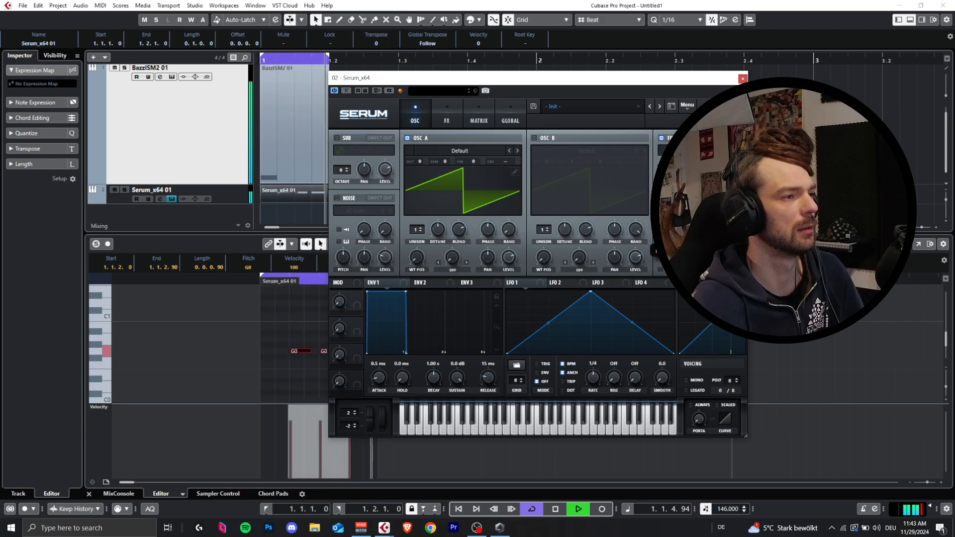
{"action": "key", "text": "space"}
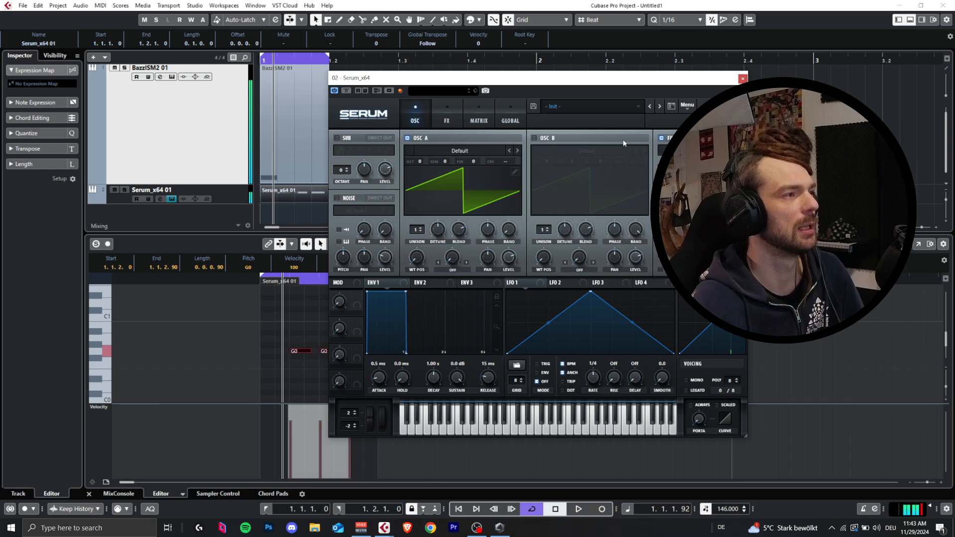
Step: Save the current Serum preset as BASS INIT PARA in the User presets folder
{"action": "left_click", "coordinate": [532, 106]}
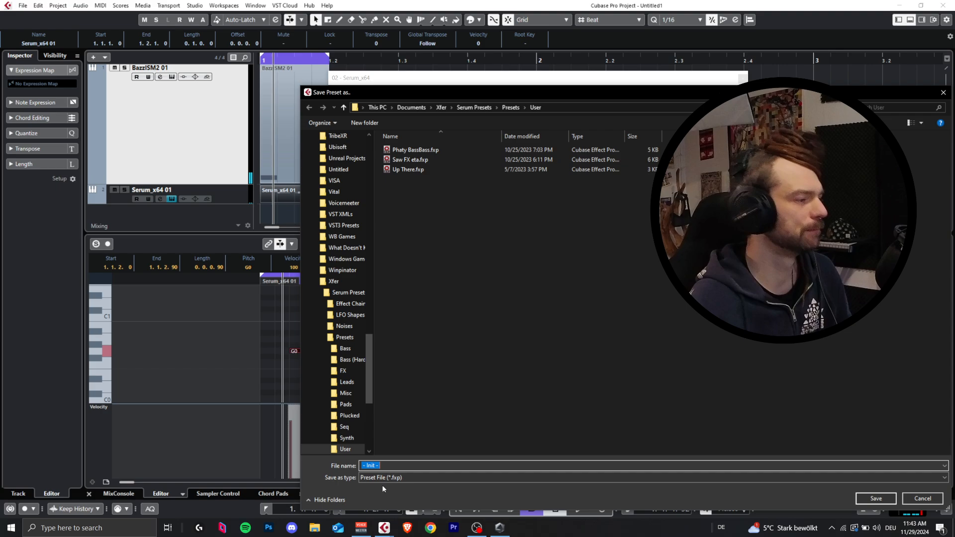
{"action": "type", "text": "BASS STA"}
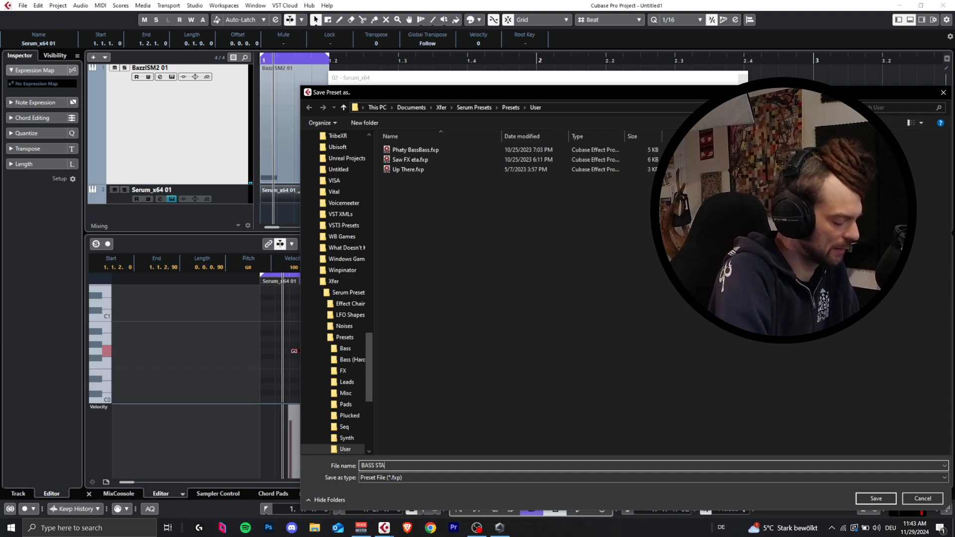
{"action": "type", "text": "NI"}
{"action": "key", "text": "BackSpace"}
{"action": "key", "text": "BackSpace"}
{"action": "key", "text": "BackSpace"}
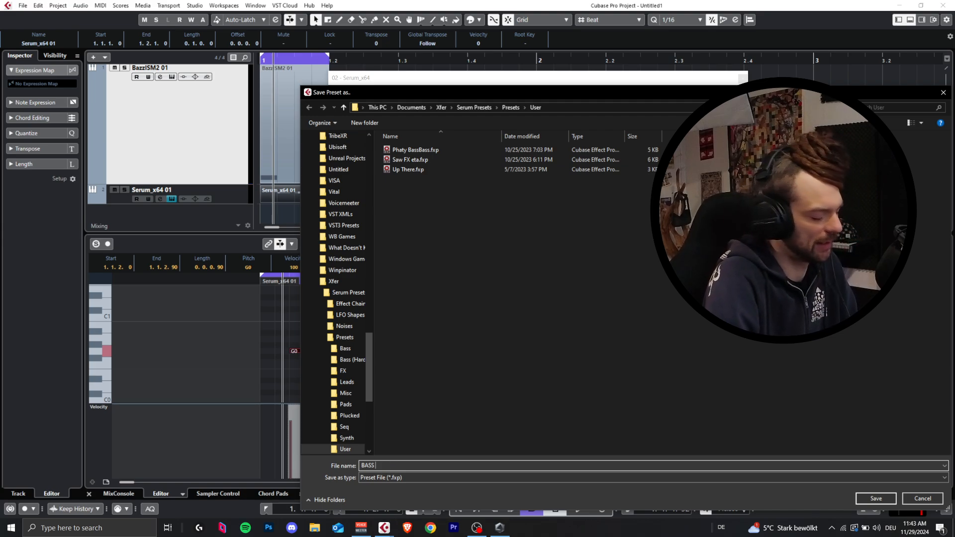
{"action": "type", "text": "ARA"}
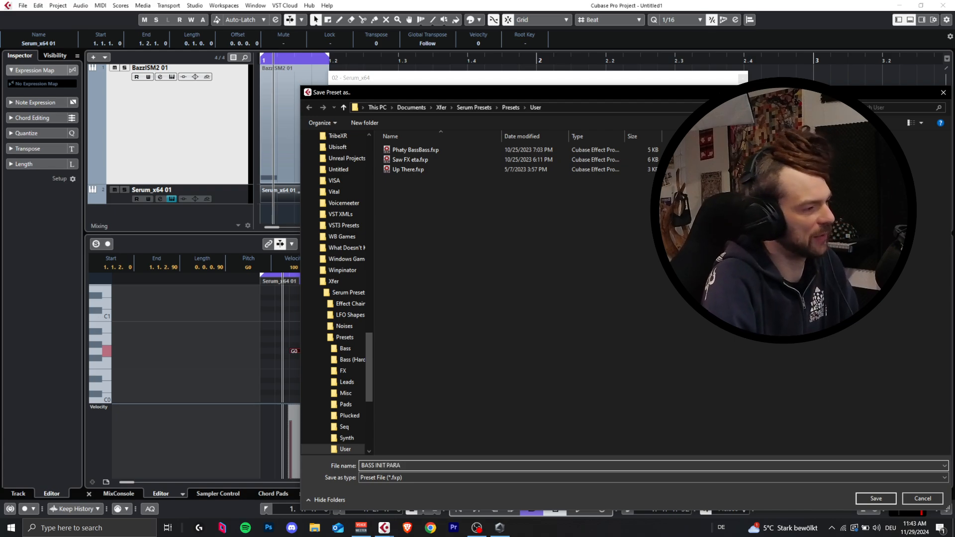
{"action": "key", "text": "Return"}
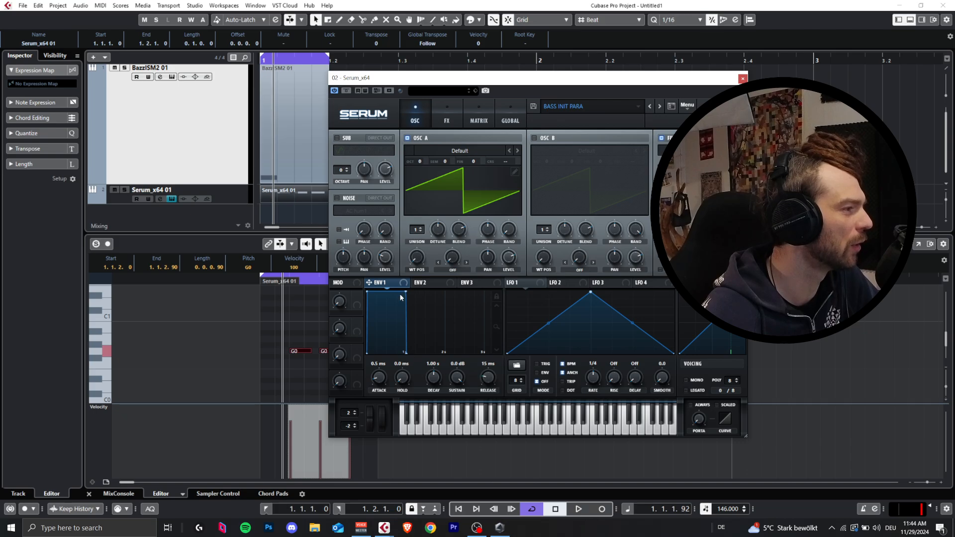
Step: Set Serum's Env 1 sustain to -oo dB and its decay to 702 ms, and audition the loop
{"action": "left_click_drag", "start_coordinate": [401, 297], "coordinate": [393, 400]}
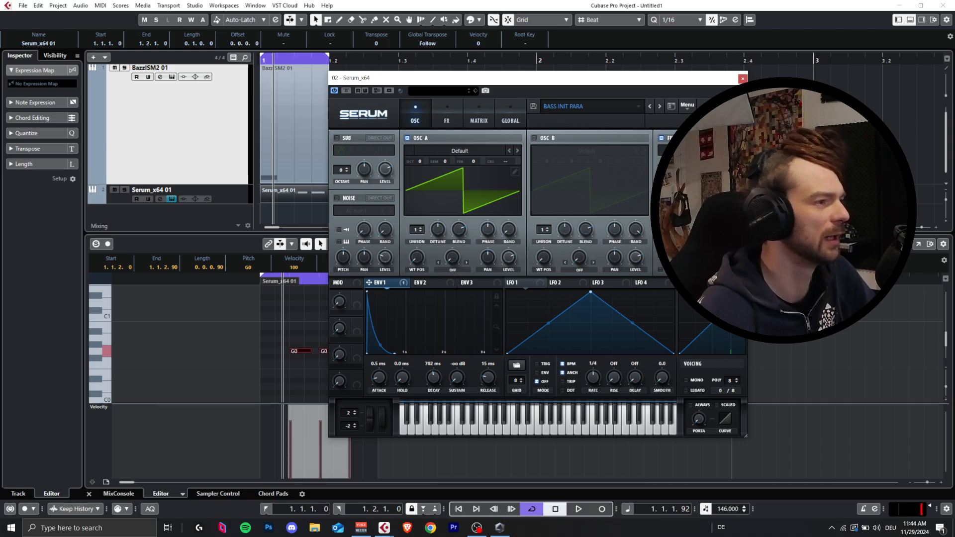
{"action": "key", "text": "space"}
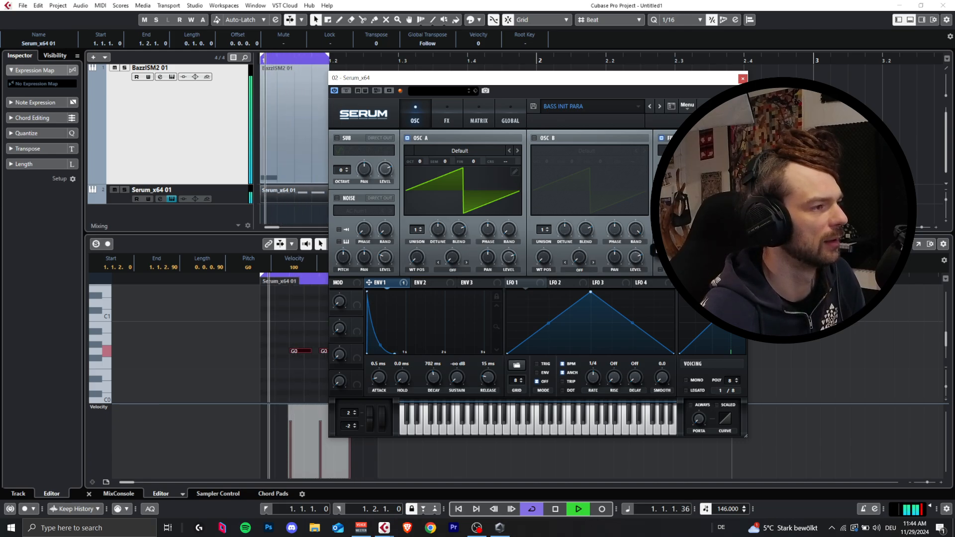
{"action": "key", "text": "space"}
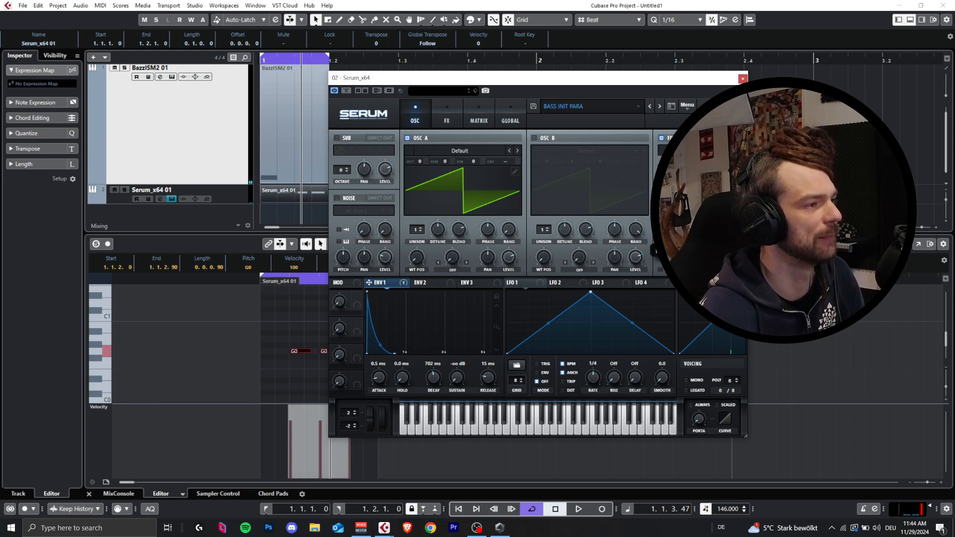
Step: Shorten the Env 1 decay to 220 ms while the loop plays
{"action": "key", "text": "space"}
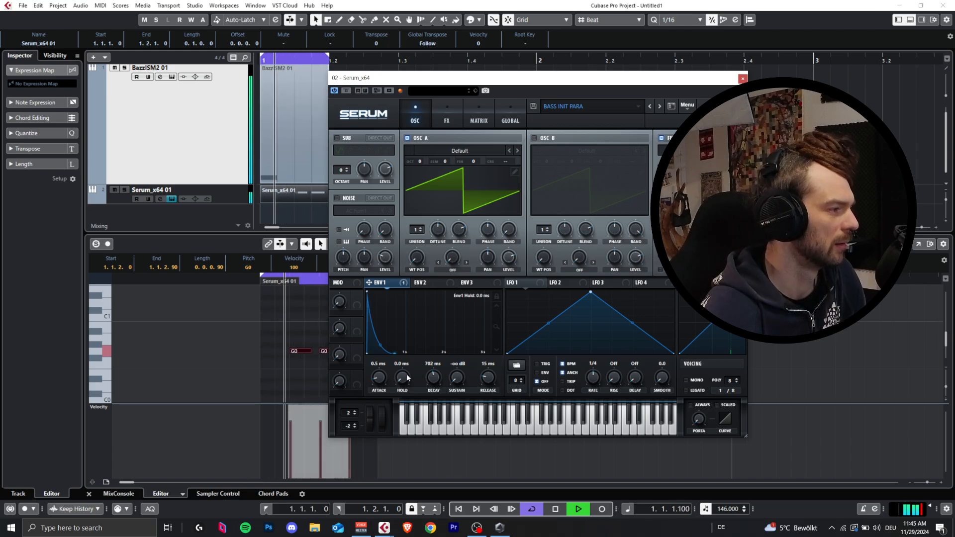
{"action": "left_click_drag", "start_coordinate": [368, 293], "coordinate": [378, 422]}
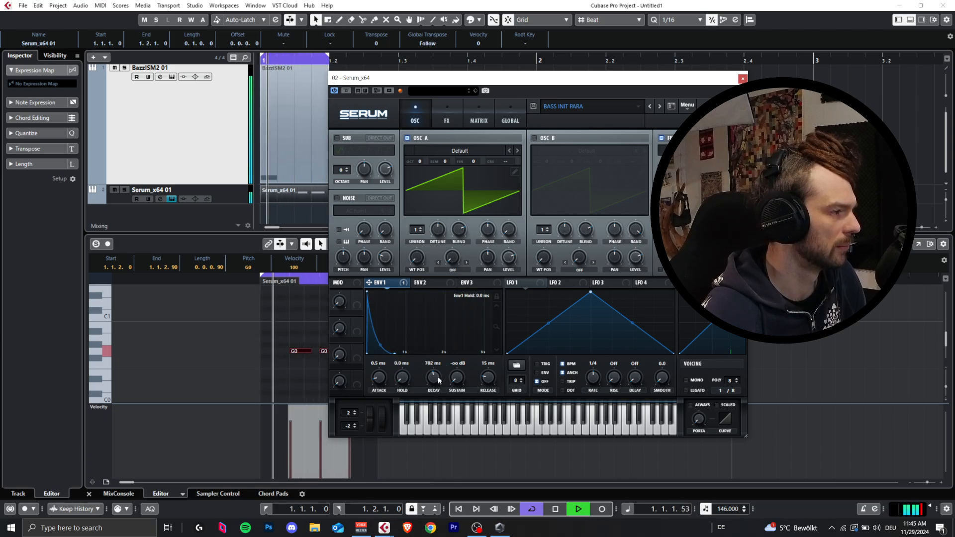
{"action": "mouse_move", "coordinate": [435, 379]}
{"action": "left_mouse_down"}
{"action": "mouse_move", "coordinate": [427, 409]}
{"action": "mouse_move", "coordinate": [430, 386]}
{"action": "left_mouse_up"}
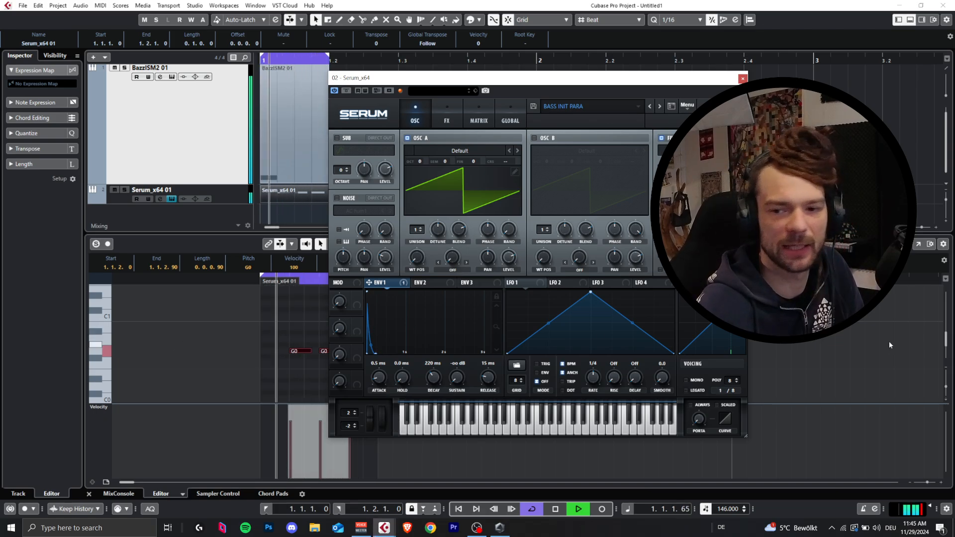
Step: Open the MixConsole, move the Serum window clear of the faders, and lower the BazzISM2 channel to -10.5 dB
{"action": "key", "text": "4"}
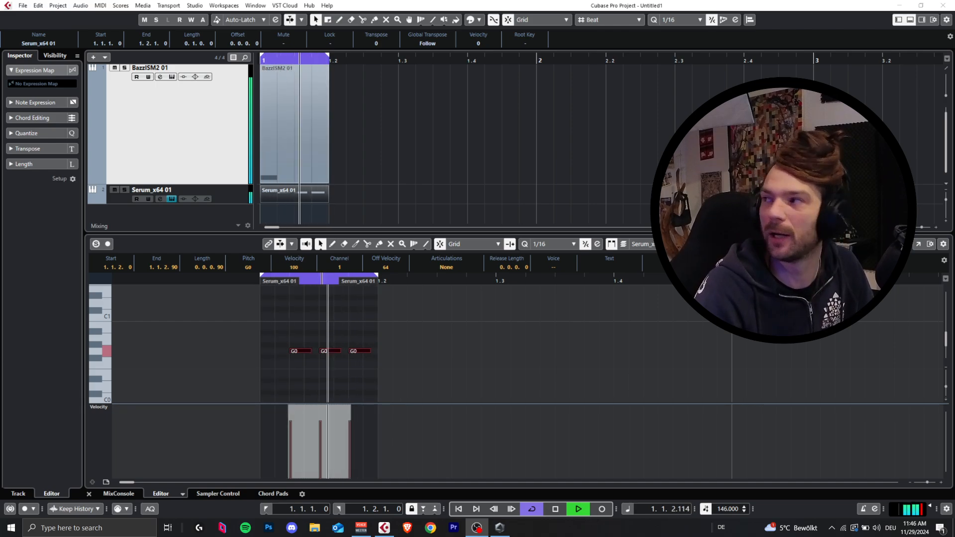
{"action": "left_click", "coordinate": [647, 246]}
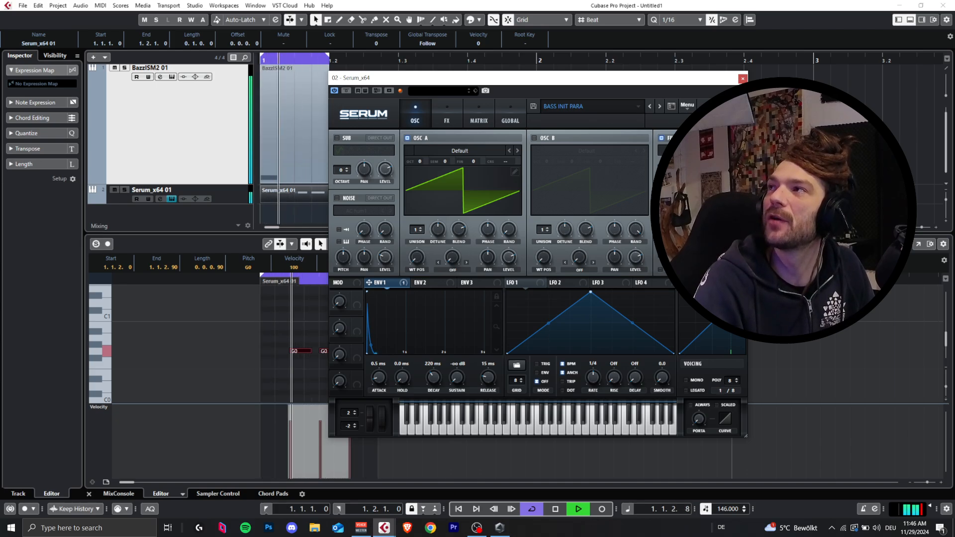
{"action": "key", "text": "F3"}
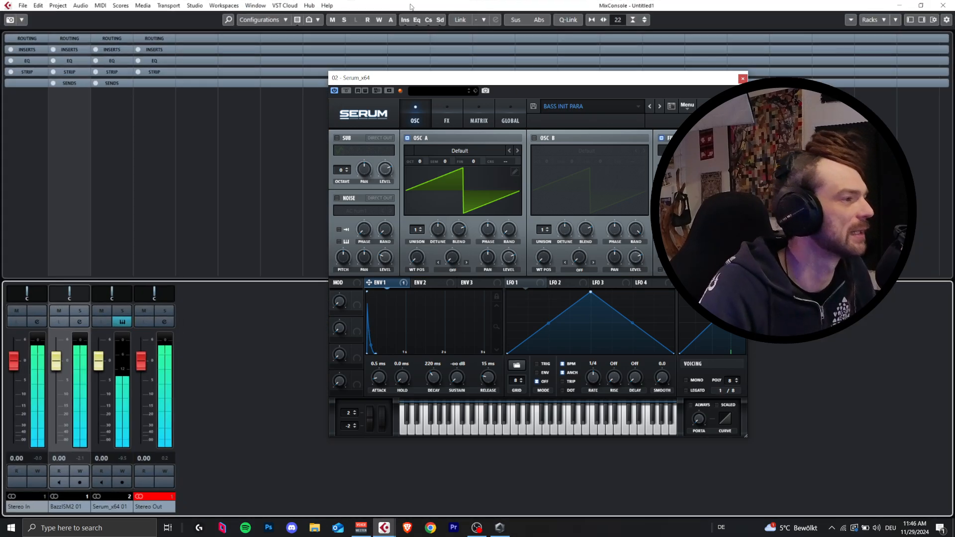
{"action": "left_click_drag", "start_coordinate": [714, 79], "coordinate": [763, 104]}
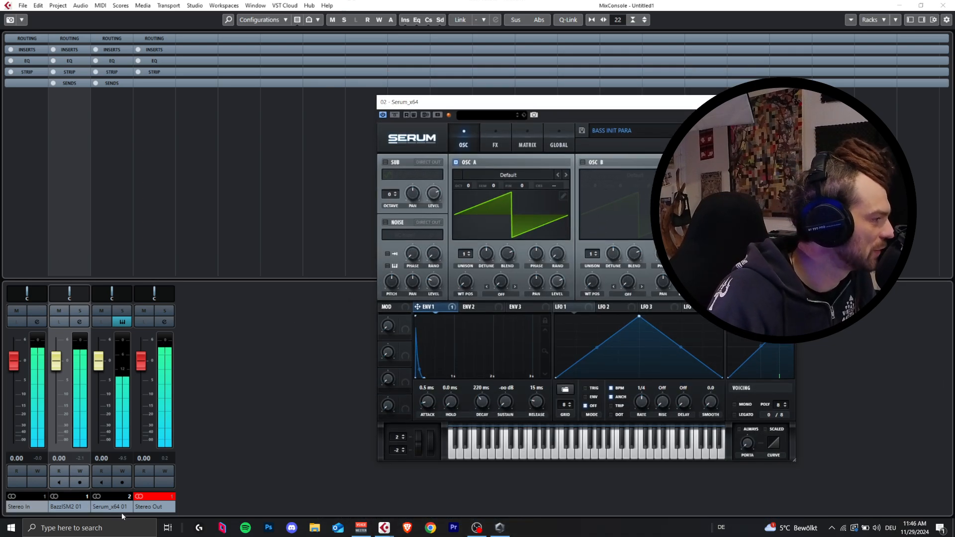
{"action": "left_click_drag", "start_coordinate": [56, 360], "coordinate": [61, 394]}
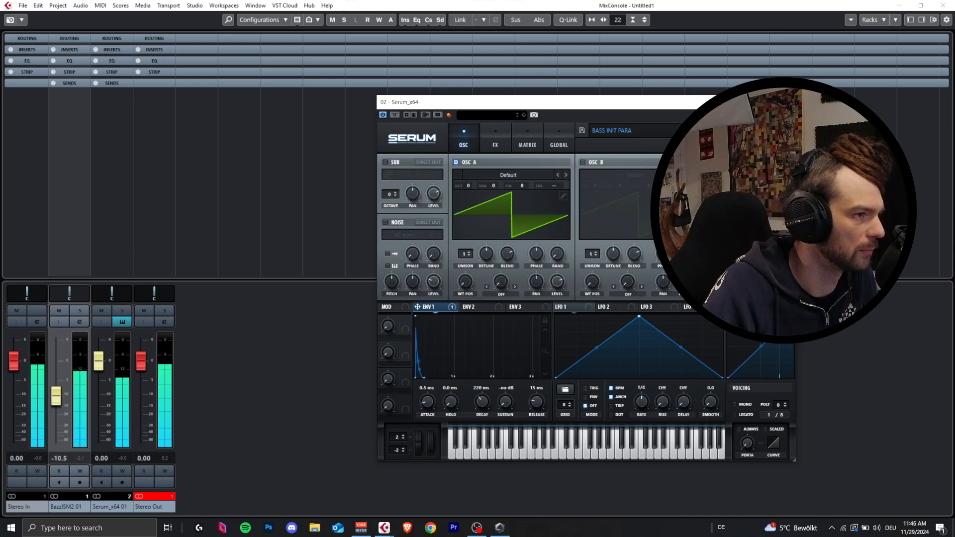
Step: Set the Env 1 attack in Serum to 0.0 ms
{"action": "mouse_move", "coordinate": [430, 403]}
{"action": "left_mouse_down"}
{"action": "mouse_move", "coordinate": [413, 424]}
{"action": "mouse_move", "coordinate": [437, 365]}
{"action": "mouse_move", "coordinate": [419, 409]}
{"action": "left_mouse_up"}
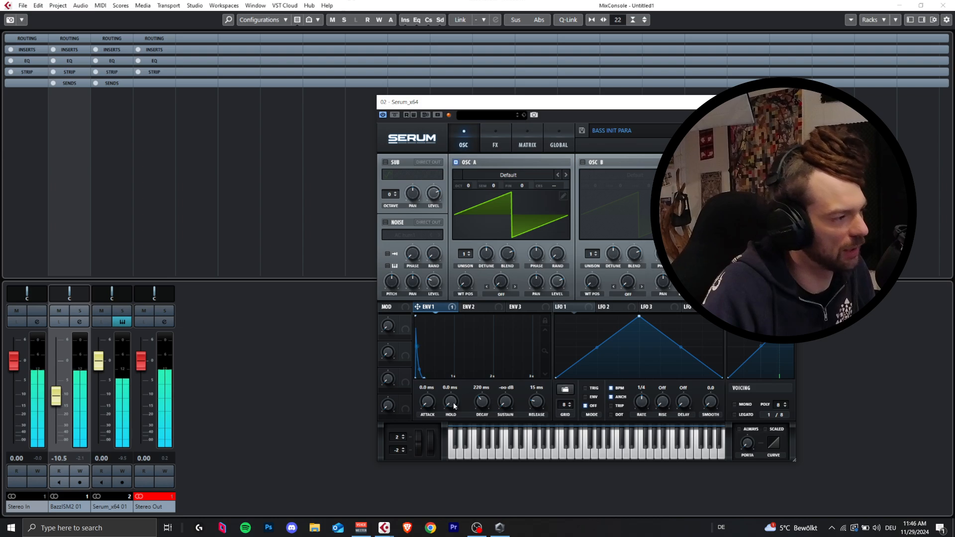
Step: Set the Env 1 hold in Serum to 13 ms and audition the loop
{"action": "mouse_move", "coordinate": [455, 401]}
{"action": "left_mouse_down"}
{"action": "mouse_move", "coordinate": [463, 379]}
{"action": "mouse_move", "coordinate": [466, 395]}
{"action": "left_mouse_up"}
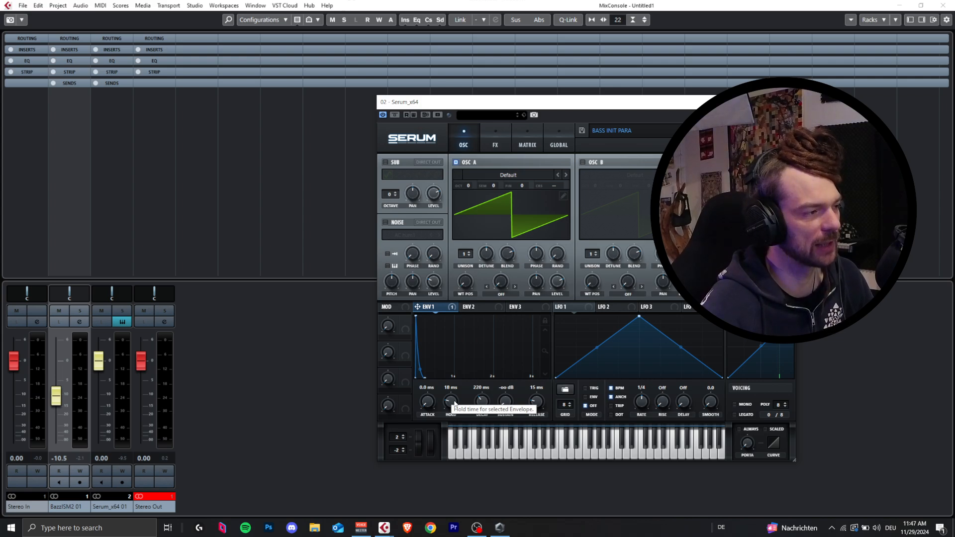
{"action": "mouse_move", "coordinate": [450, 408]}
{"action": "left_mouse_down"}
{"action": "mouse_move", "coordinate": [465, 396]}
{"action": "mouse_move", "coordinate": [447, 409]}
{"action": "left_mouse_up"}
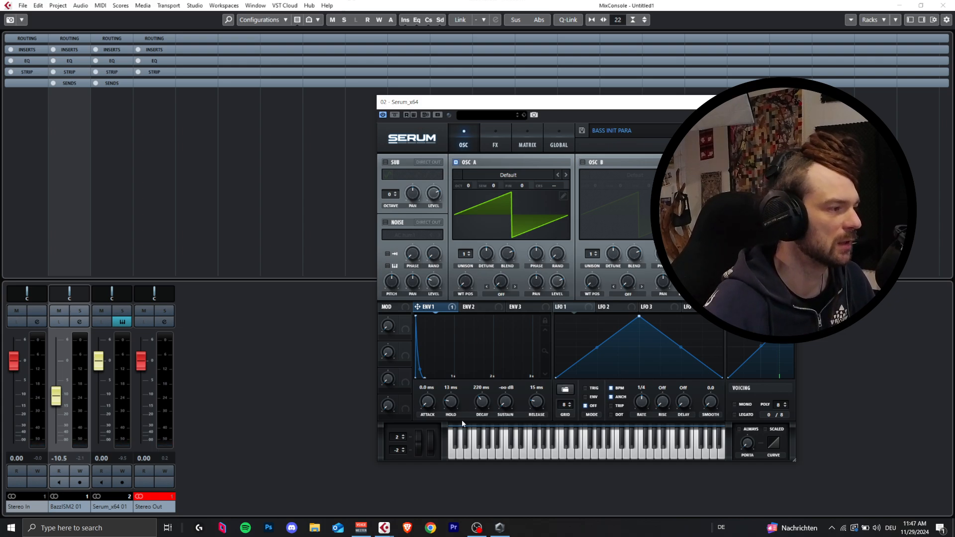
{"action": "key", "text": "space"}
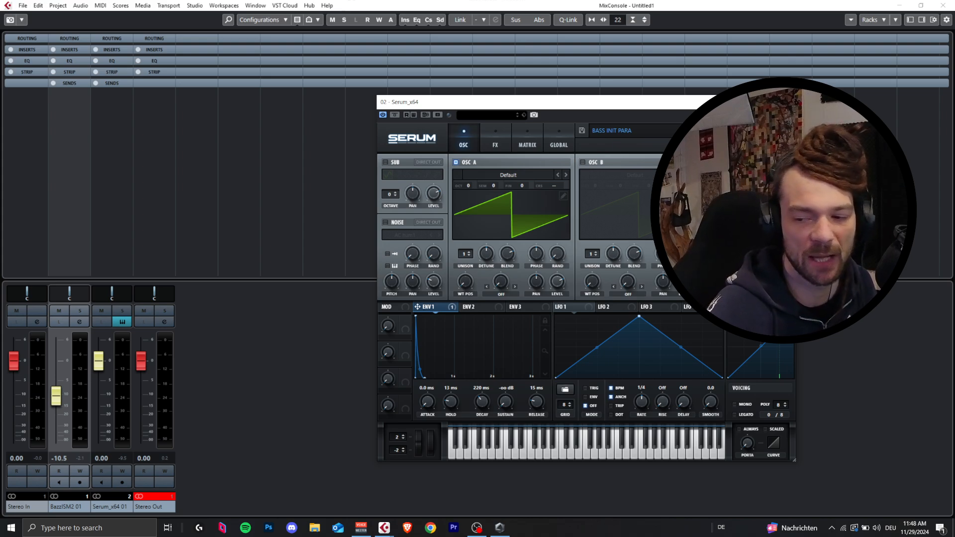
{"action": "key", "text": "space"}
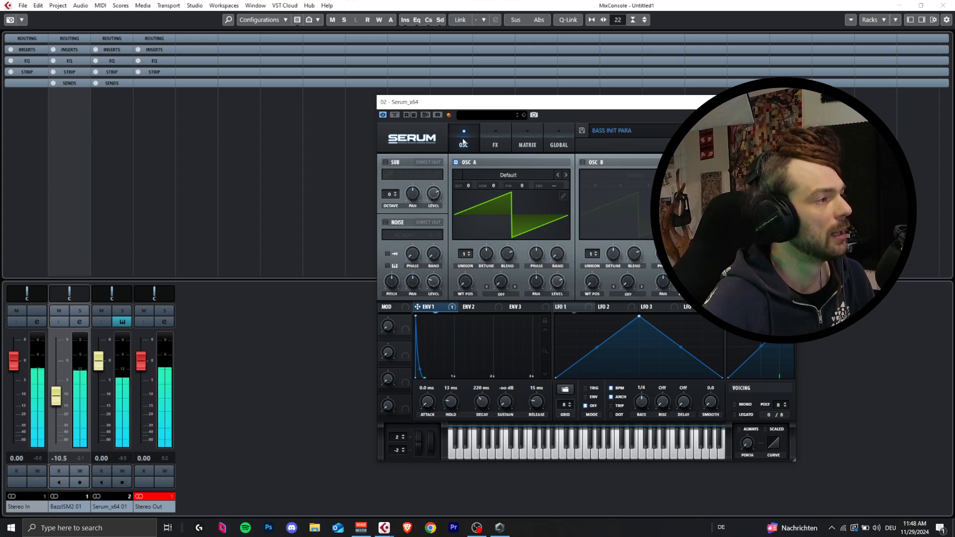
{"action": "key", "text": "space"}
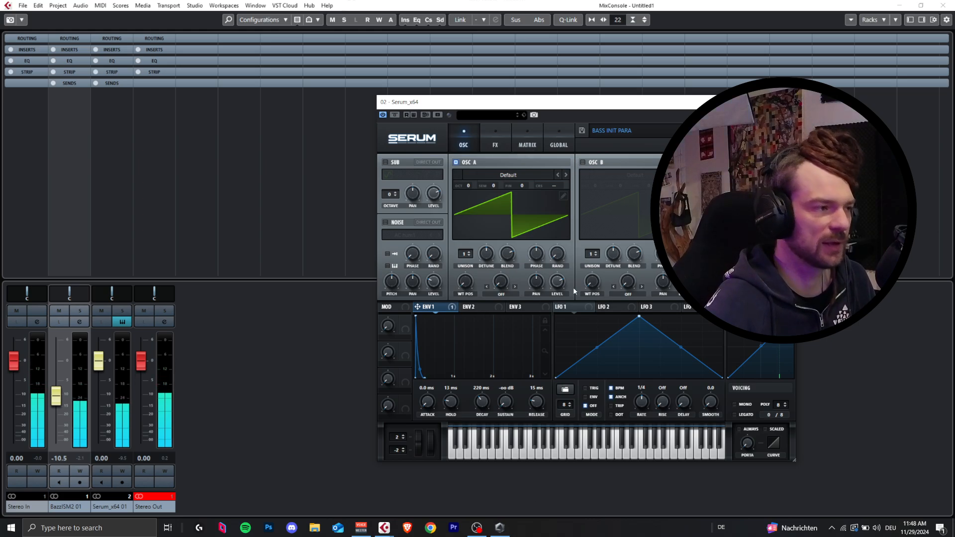
Step: Enable the Distortion effect in Serum's effects rack and start loop playback to hear it
{"action": "left_click", "coordinate": [495, 144]}
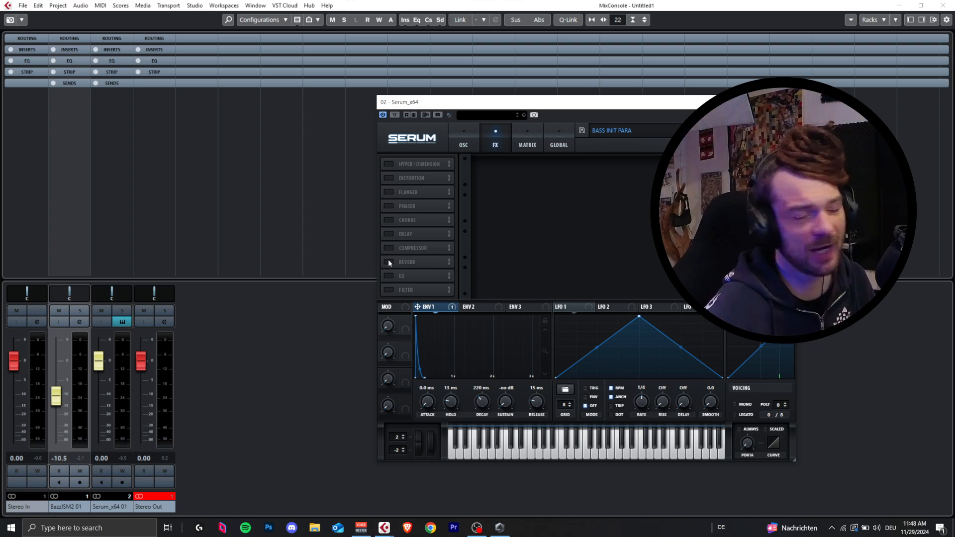
{"action": "left_click", "coordinate": [280, 401]}
{"action": "key", "text": "space"}
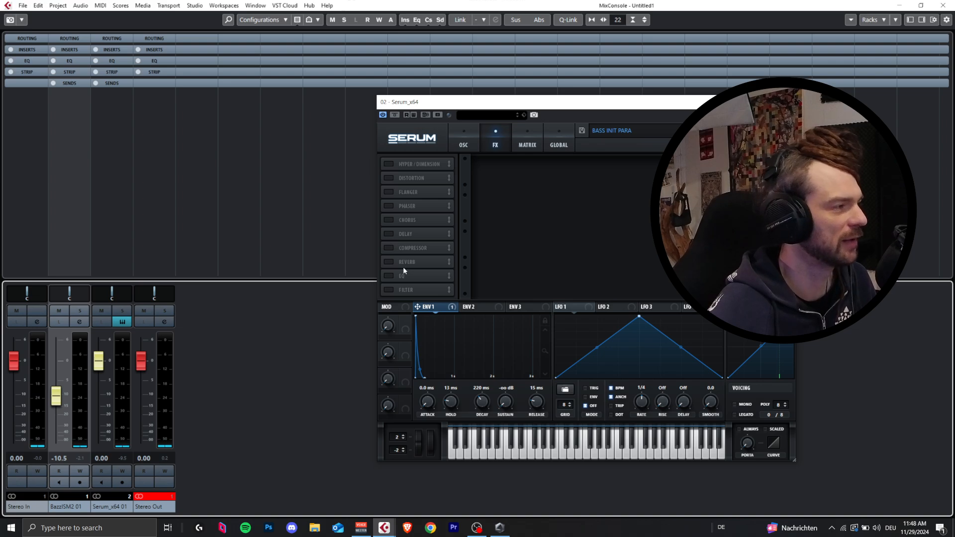
{"action": "left_click", "coordinate": [389, 178]}
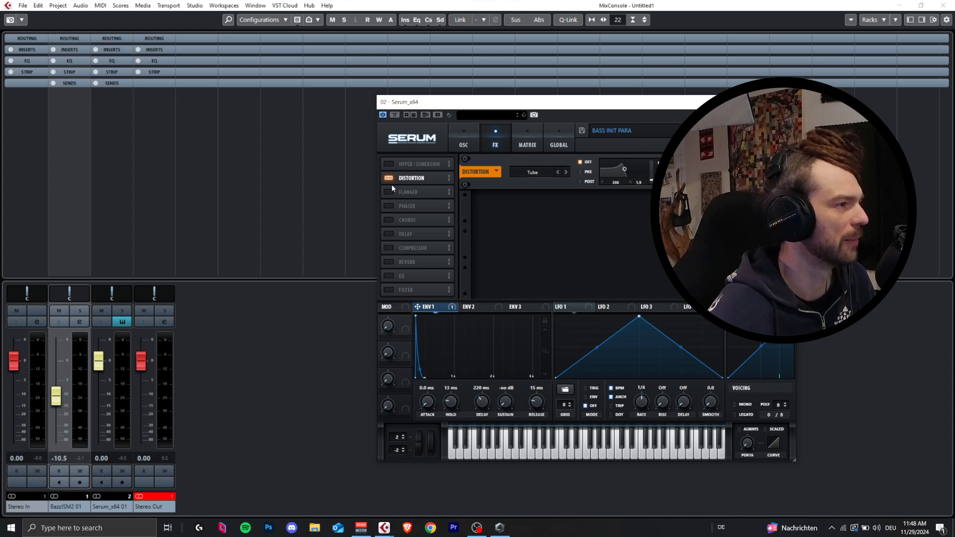
{"action": "key", "text": "space"}
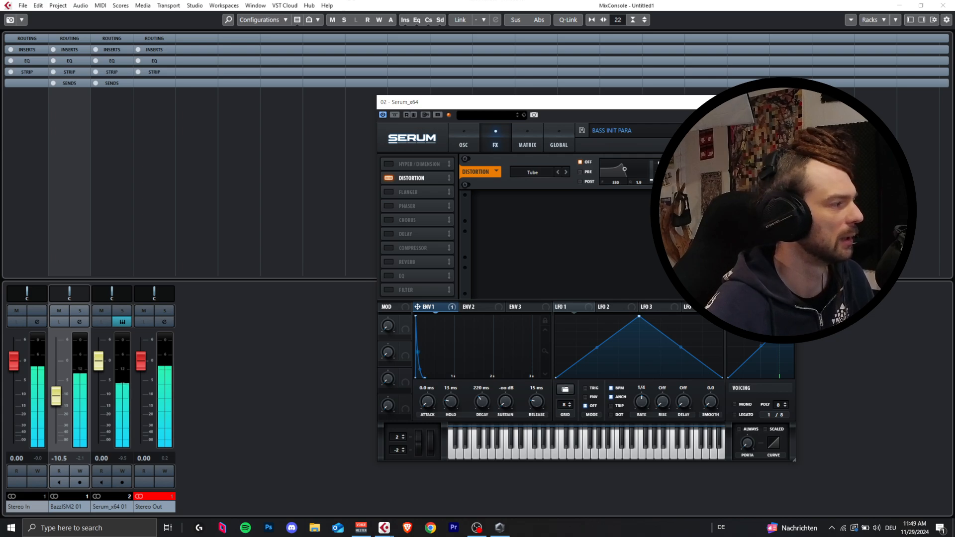
Step: Raise the BazzISM2 channel to -8.23 dB and the Serum channel to 5.53 dB in the MixConsole
{"action": "left_click_drag", "start_coordinate": [56, 397], "coordinate": [59, 394]}
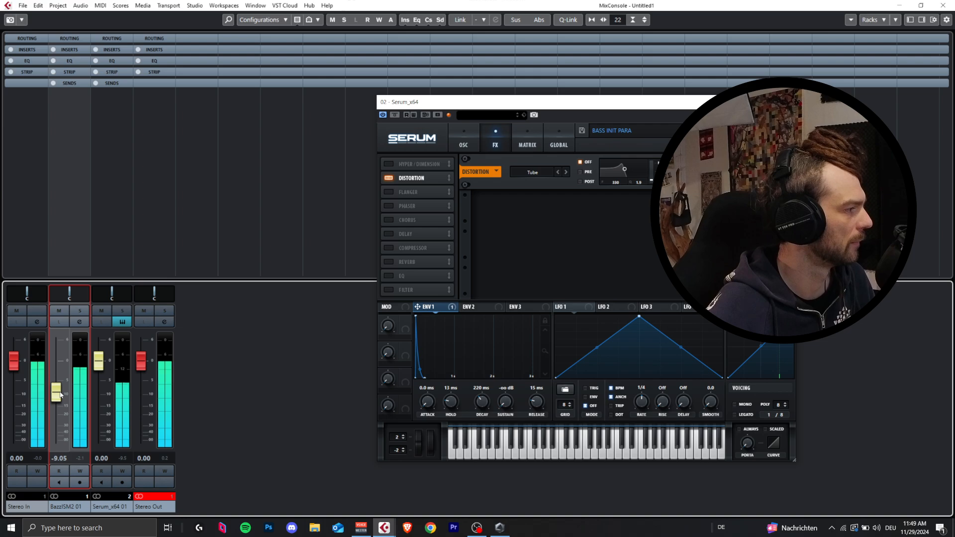
{"action": "left_click_drag", "start_coordinate": [101, 369], "coordinate": [102, 351]}
{"action": "mouse_move", "coordinate": [60, 401]}
{"action": "left_mouse_down"}
{"action": "mouse_move", "coordinate": [64, 382]}
{"action": "mouse_move", "coordinate": [70, 401]}
{"action": "left_mouse_up"}
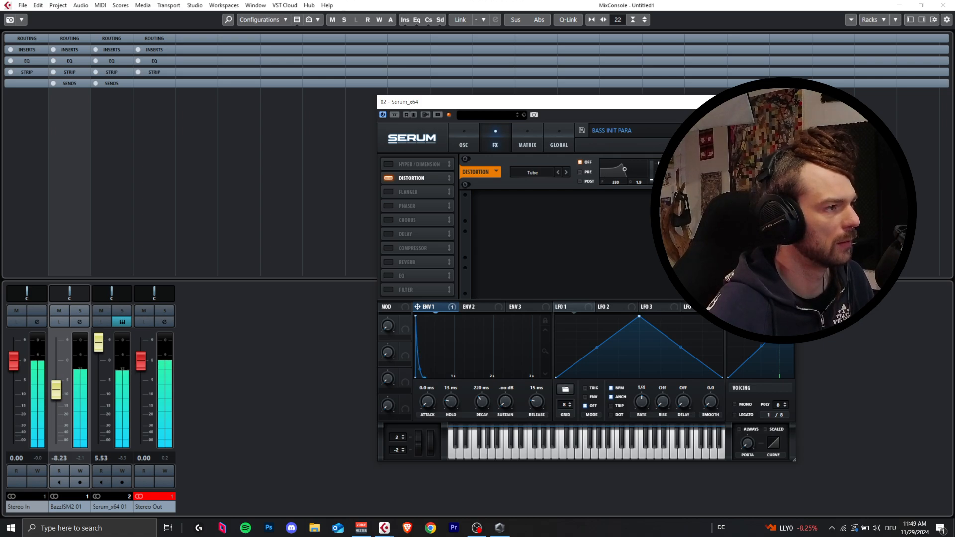
Step: Try the Tube distortion's filter in pre and post modes at different cutoffs, and switch the filter back off
{"action": "left_click", "coordinate": [588, 172]}
{"action": "left_click", "coordinate": [582, 181]}
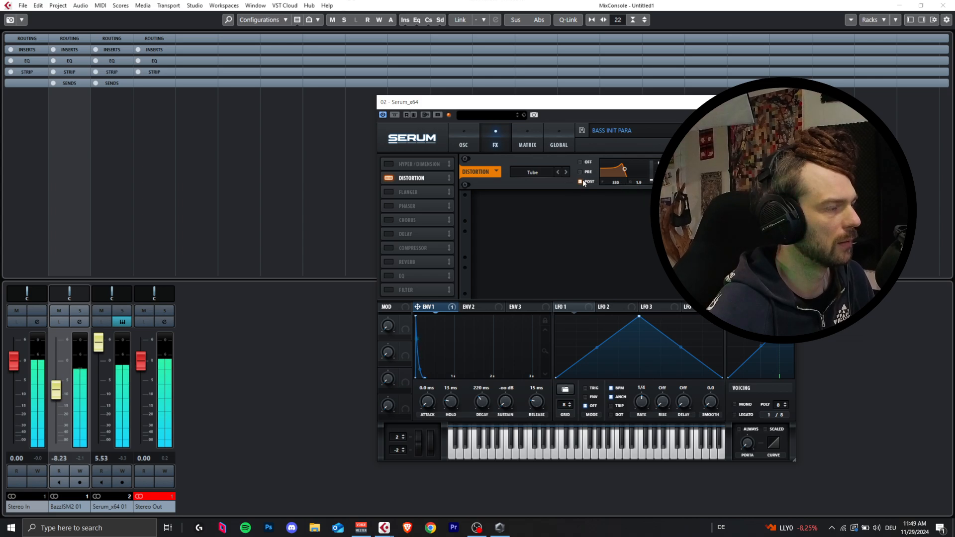
{"action": "mouse_move", "coordinate": [621, 170]}
{"action": "left_mouse_down"}
{"action": "mouse_move", "coordinate": [644, 188]}
{"action": "mouse_move", "coordinate": [649, 175]}
{"action": "mouse_move", "coordinate": [637, 178]}
{"action": "left_mouse_up"}
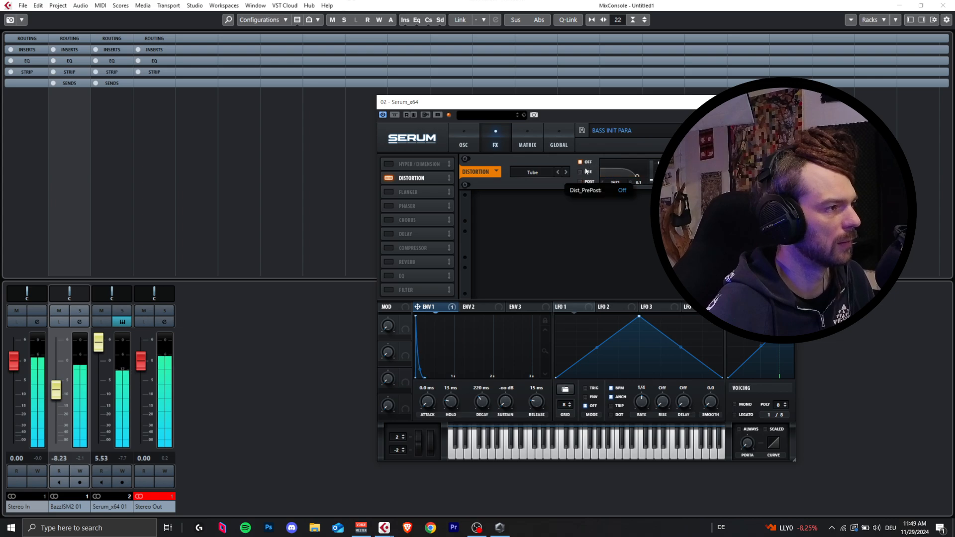
{"action": "left_click", "coordinate": [584, 164]}
{"action": "left_click", "coordinate": [583, 172]}
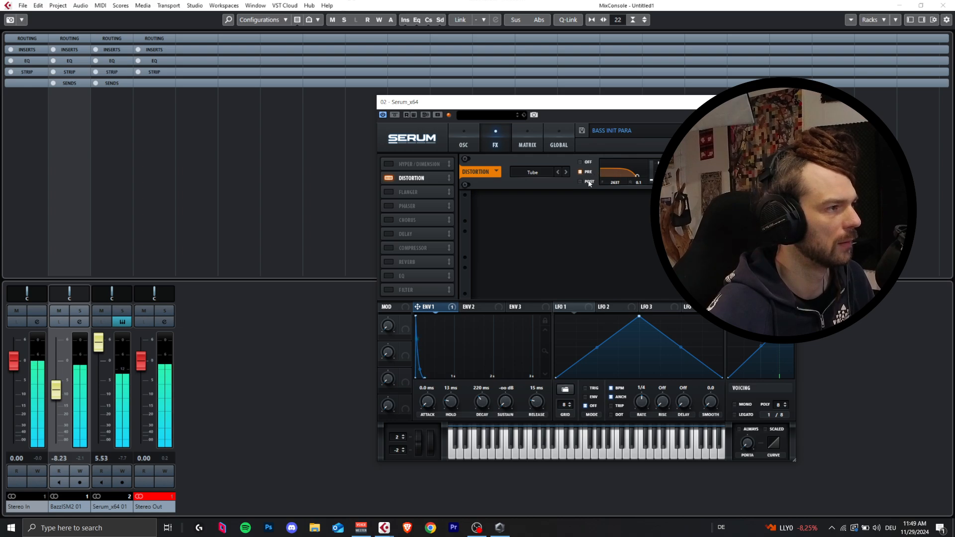
{"action": "left_click", "coordinate": [584, 181]}
{"action": "left_click_drag", "start_coordinate": [639, 175], "coordinate": [646, 173]}
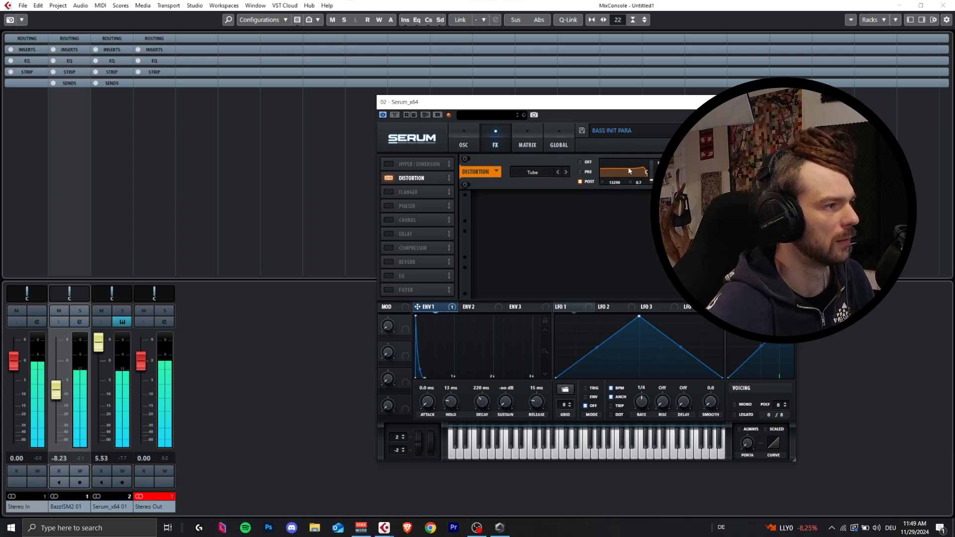
{"action": "left_click", "coordinate": [588, 162]}
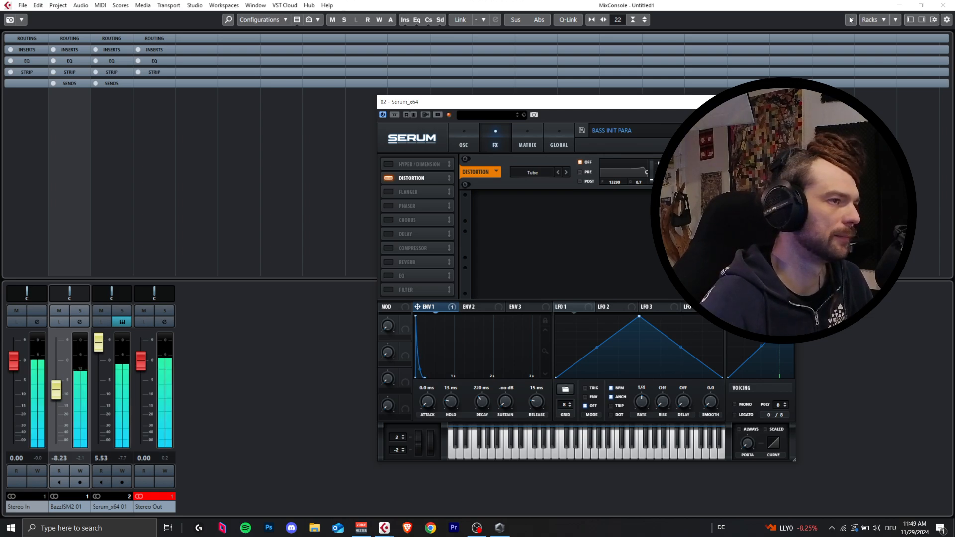
Step: Reset the Stereo Out clip indicator, and leave the MixConsole to open the BazzISM2 plug-in from its track
{"action": "left_click", "coordinate": [163, 498]}
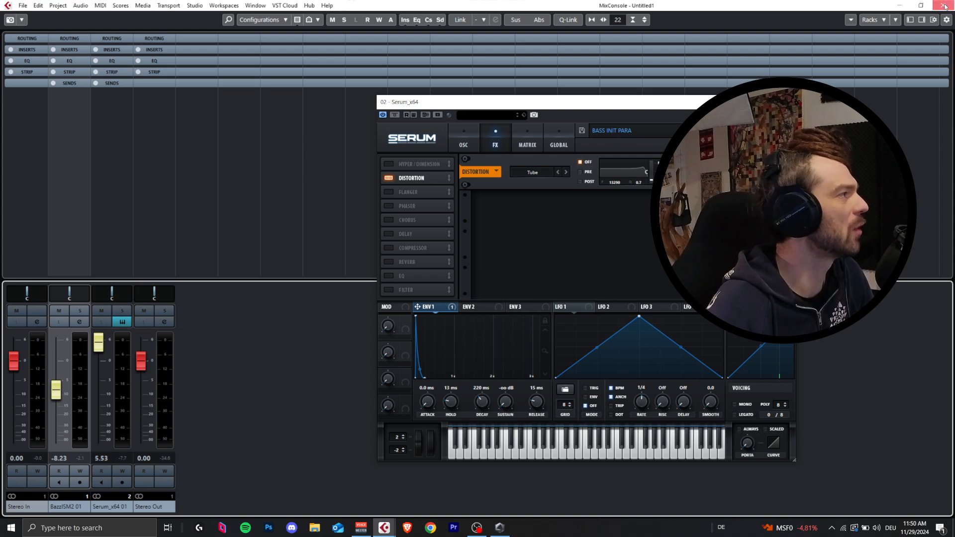
{"action": "key", "text": "F3"}
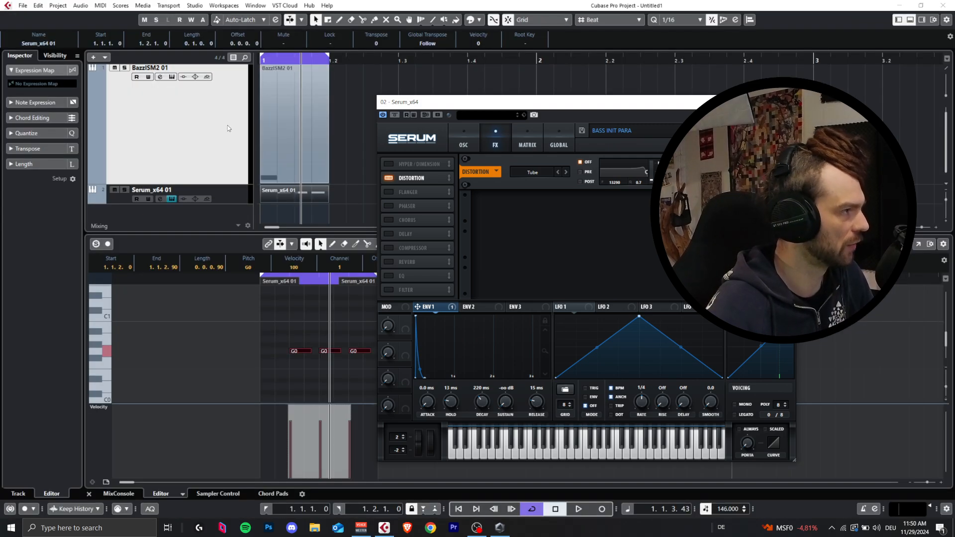
{"action": "left_click", "coordinate": [186, 151]}
{"action": "left_click", "coordinate": [72, 169]}
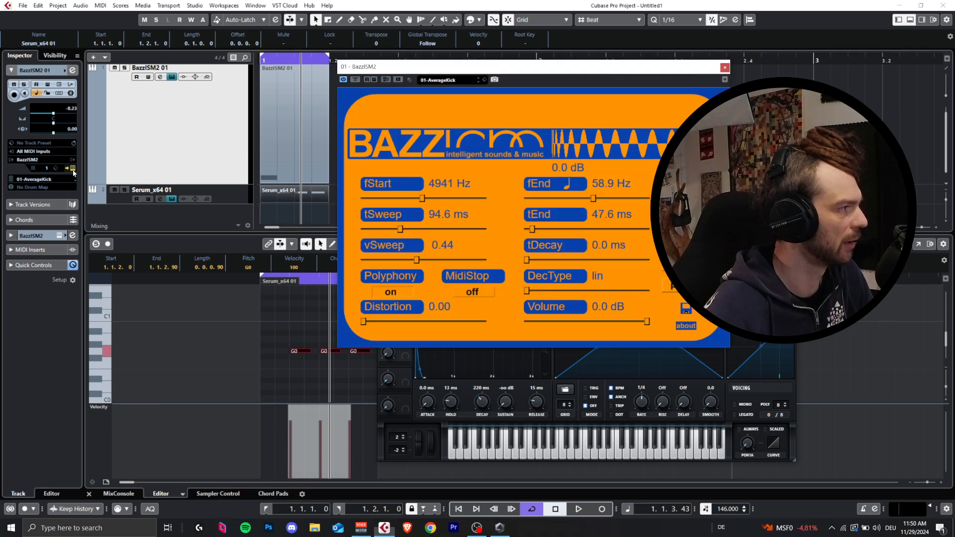
Step: Tune the kick's fEnd in BazzISM2 to G0 (49.0 Hz) using the note frequency list
{"action": "left_click", "coordinate": [581, 185]}
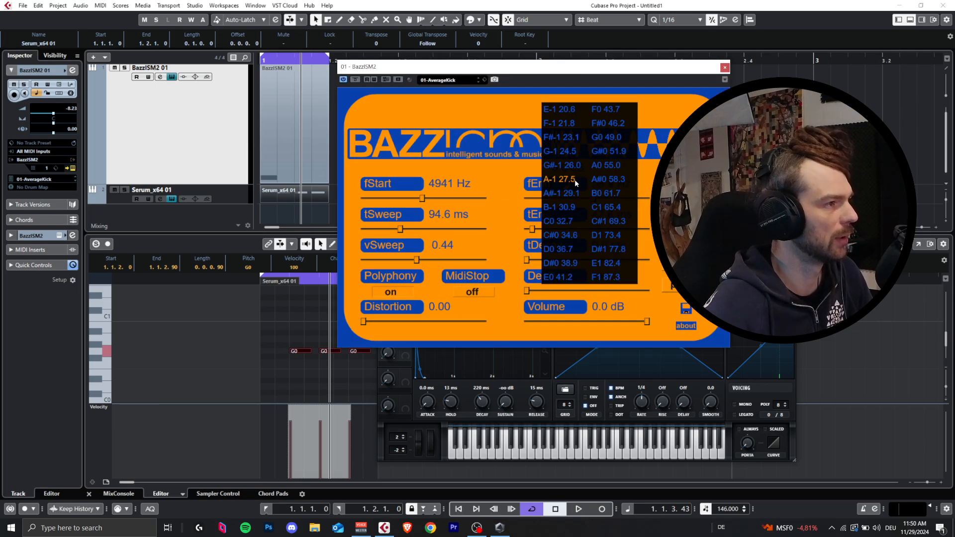
{"action": "left_click", "coordinate": [647, 180]}
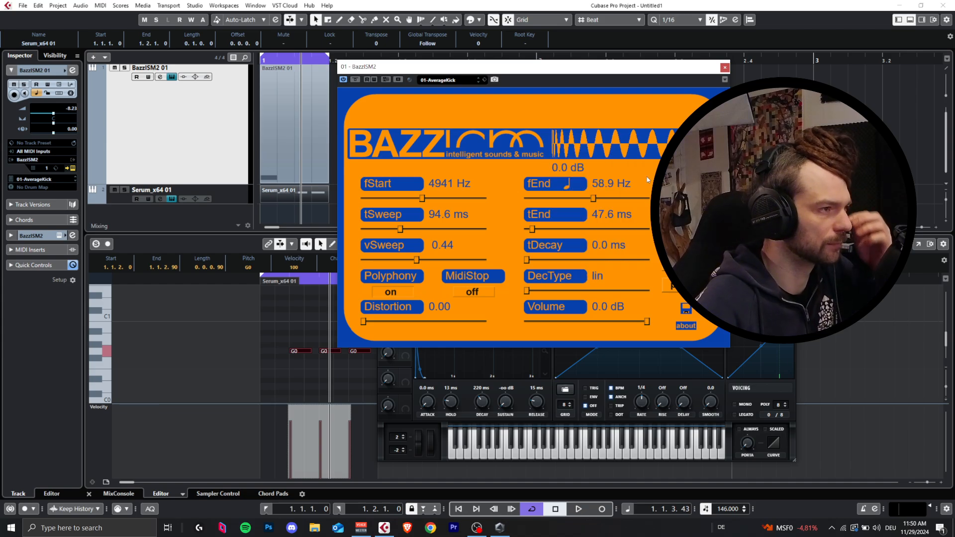
{"action": "left_click", "coordinate": [567, 186]}
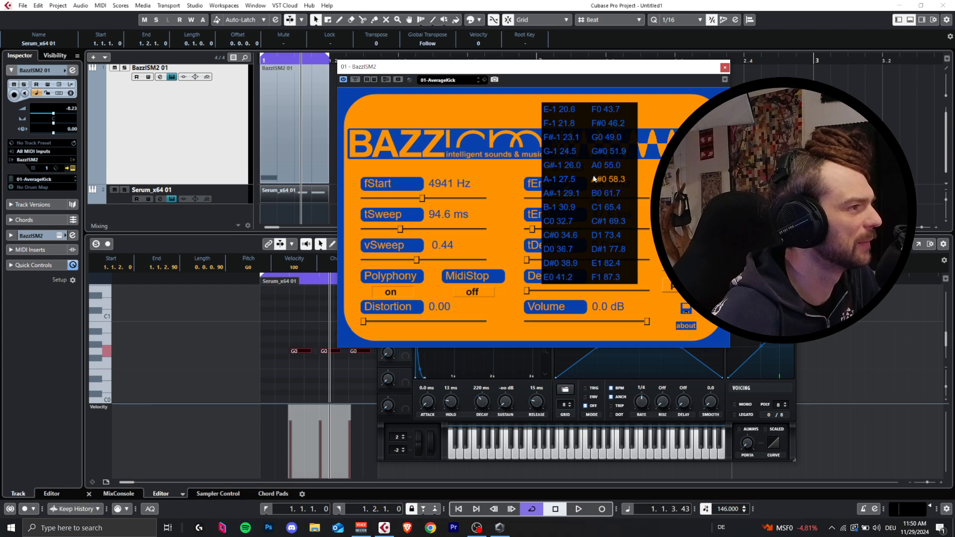
{"action": "left_click", "coordinate": [645, 176]}
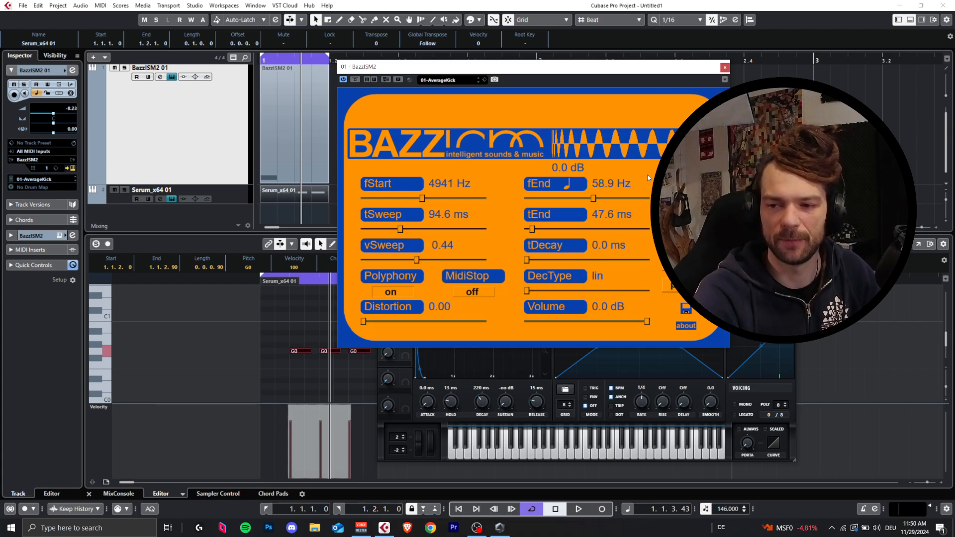
{"action": "left_click", "coordinate": [565, 184]}
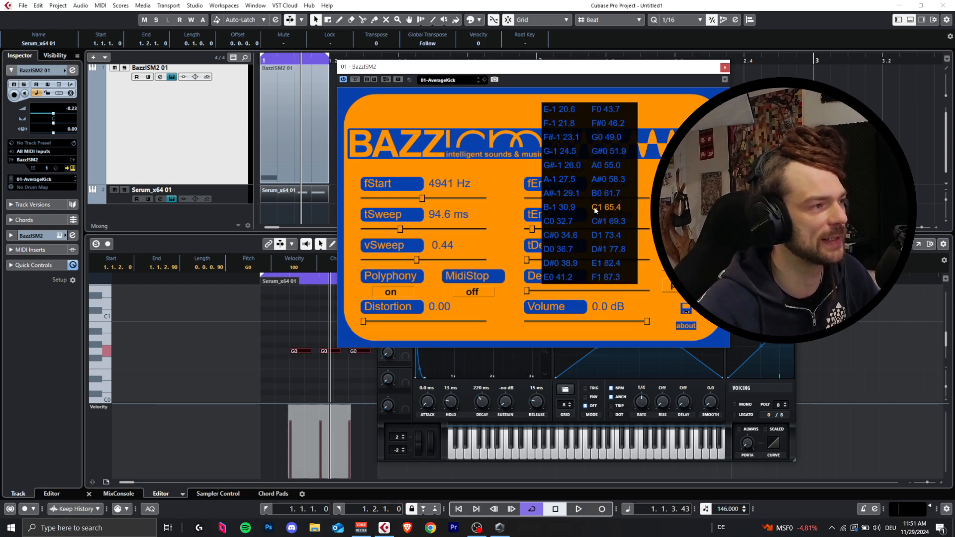
{"action": "left_click", "coordinate": [610, 341]}
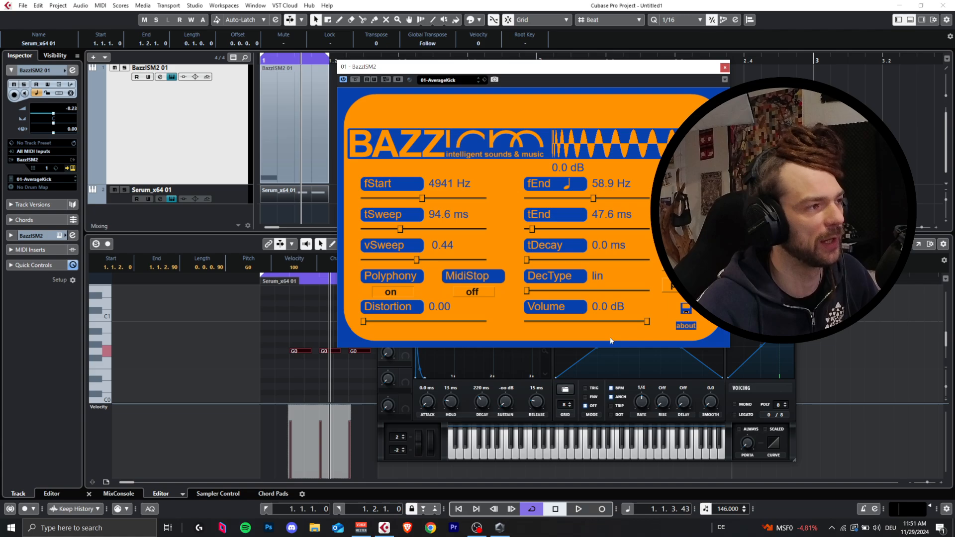
{"action": "left_click", "coordinate": [571, 185]}
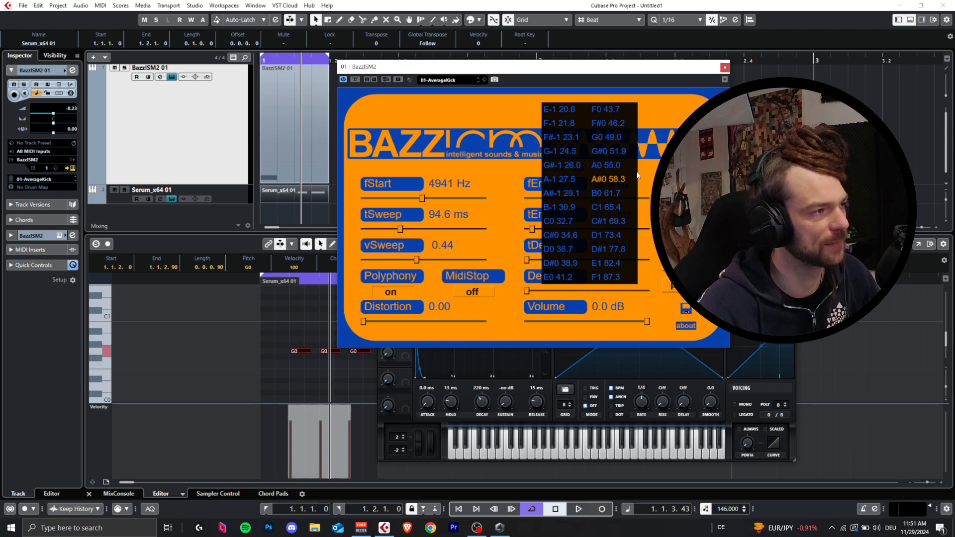
{"action": "left_click", "coordinate": [617, 142]}
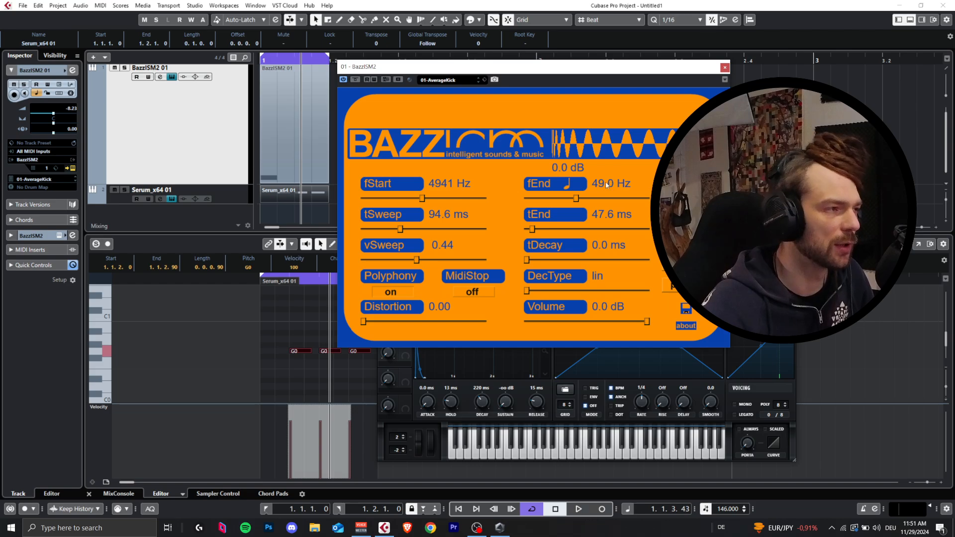
Step: Audition the kick with fEnd at A#0 (58.3 Hz) and 56.9 Hz, and return it to G0 (49.0 Hz)
{"action": "key", "text": "space"}
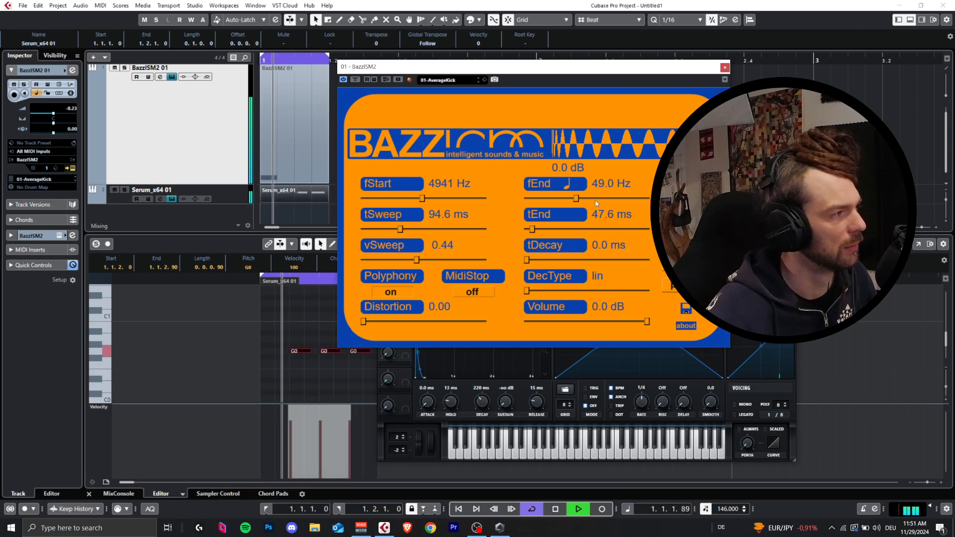
{"action": "left_click", "coordinate": [569, 184]}
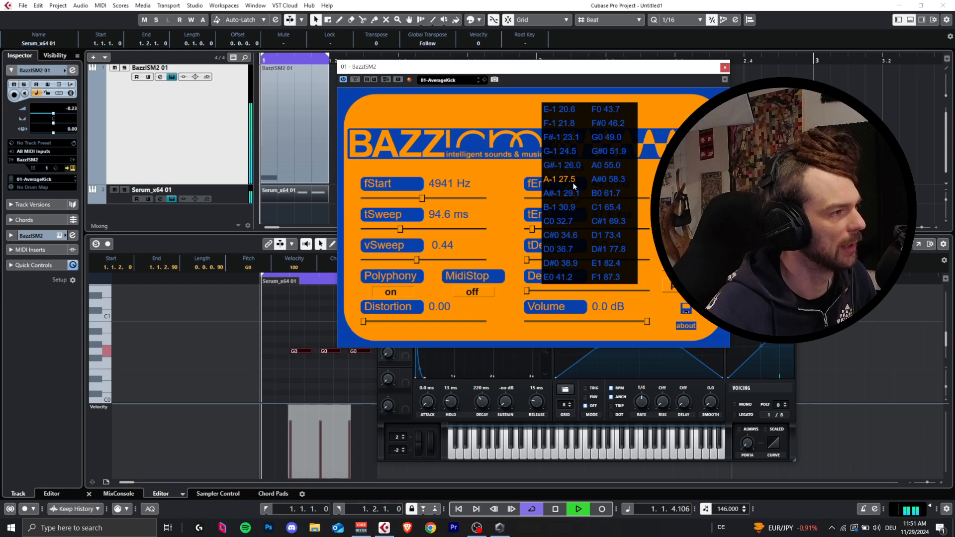
{"action": "left_click", "coordinate": [617, 182]}
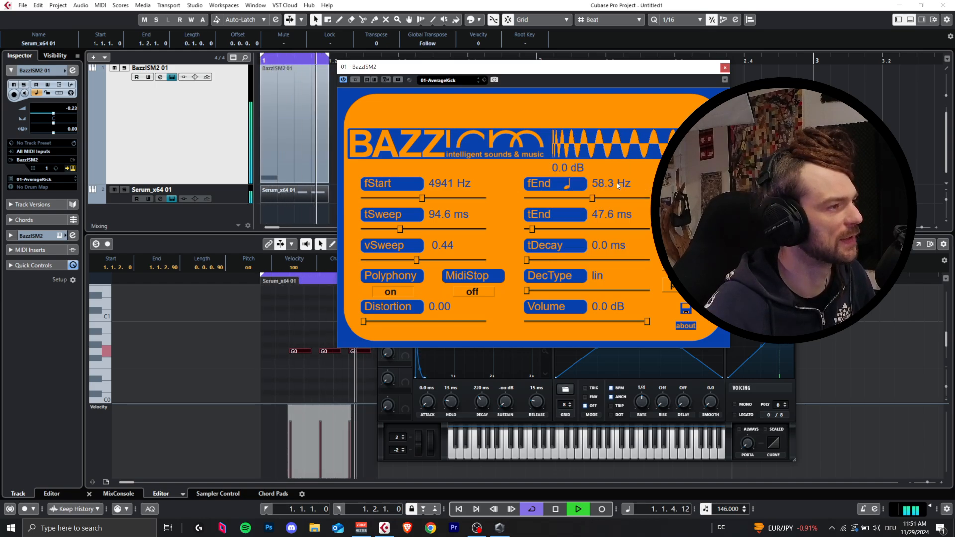
{"action": "left_click", "coordinate": [568, 189]}
{"action": "left_click", "coordinate": [591, 197]}
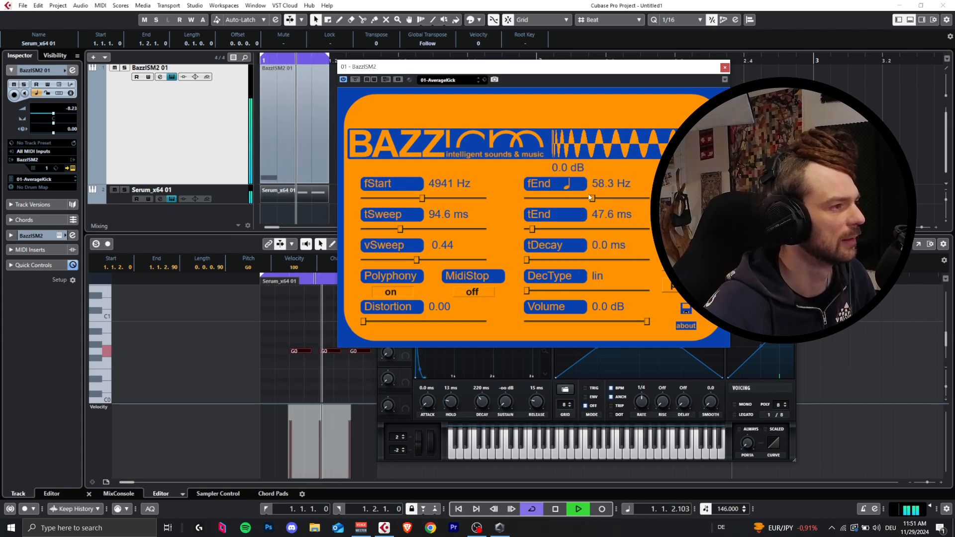
{"action": "left_click_drag", "start_coordinate": [590, 197], "coordinate": [591, 201]}
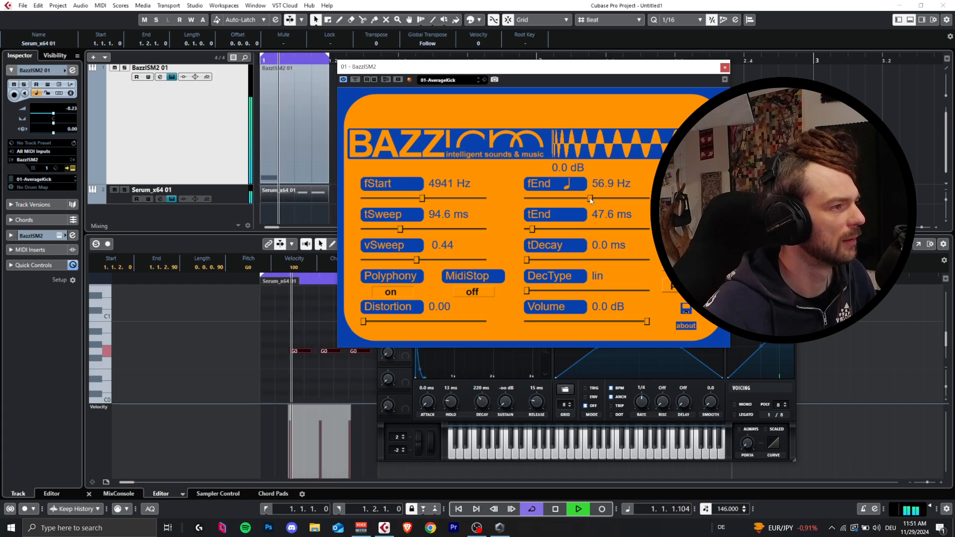
{"action": "left_click", "coordinate": [566, 184]}
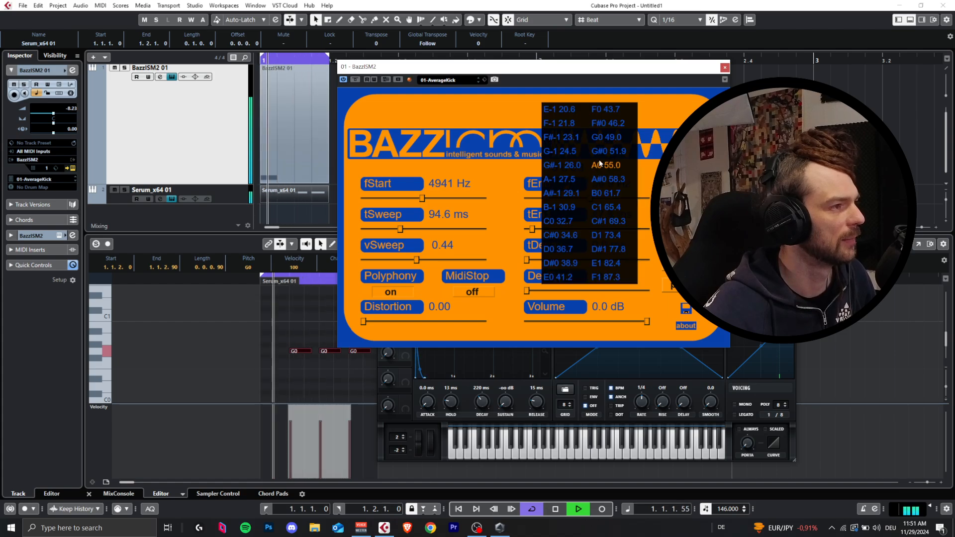
{"action": "left_click", "coordinate": [602, 137]}
{"action": "key", "text": "space"}
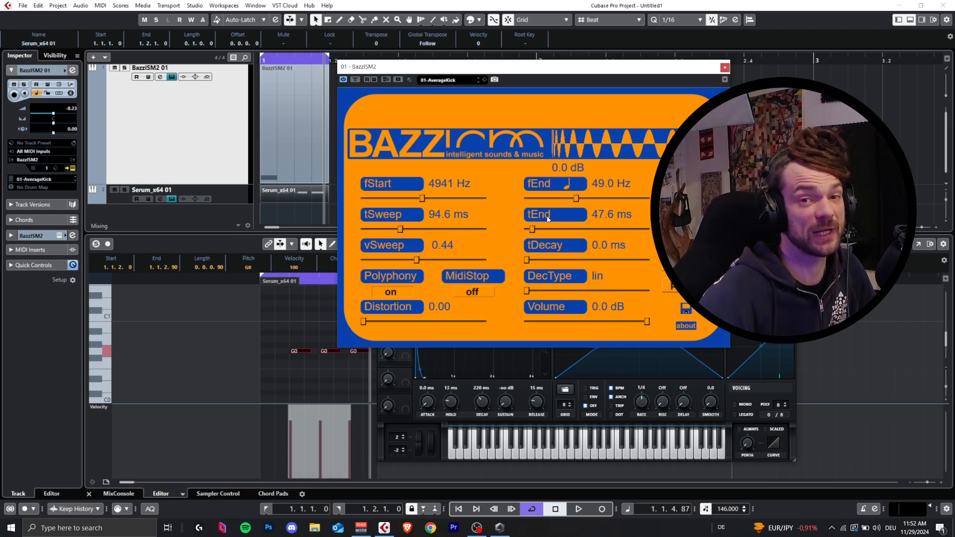
Step: Review the fEnd note frequency list and the noise page in BazzISM2, and return to the main page
{"action": "left_click", "coordinate": [561, 185]}
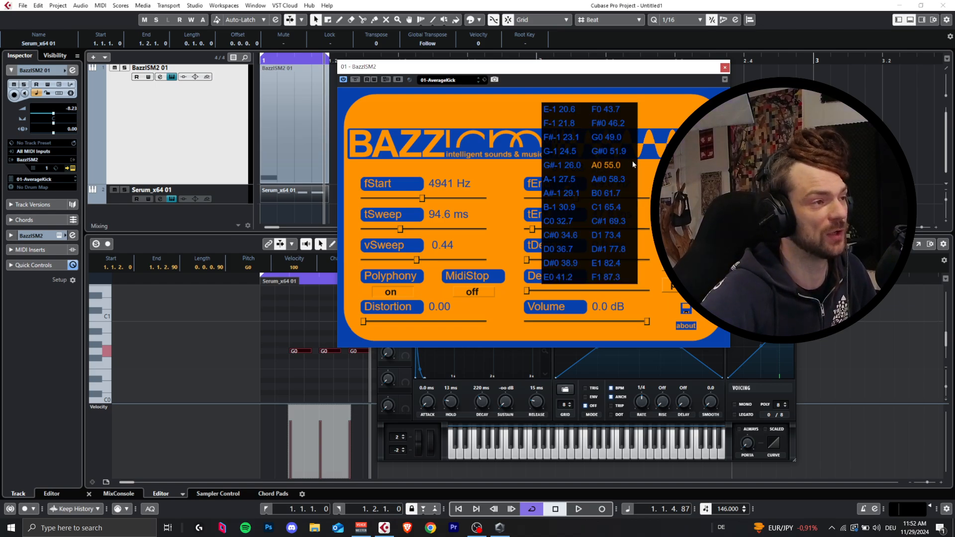
{"action": "left_click", "coordinate": [676, 157]}
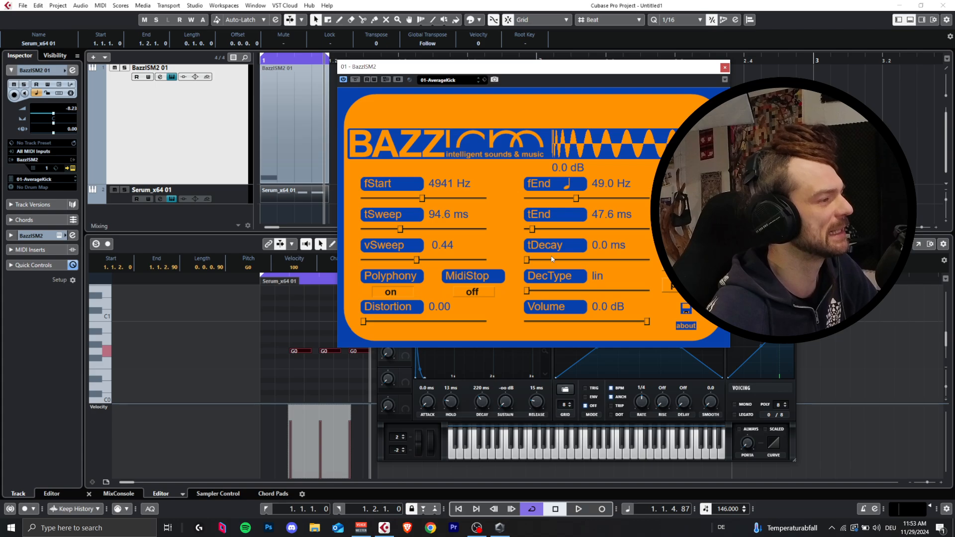
{"action": "left_click_drag", "start_coordinate": [526, 259], "coordinate": [488, 291]}
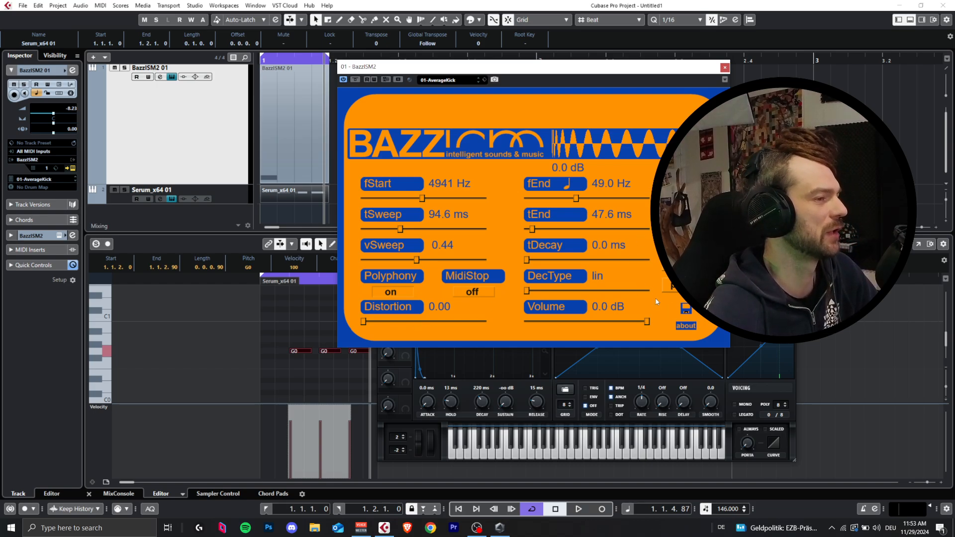
{"action": "left_click", "coordinate": [683, 286]}
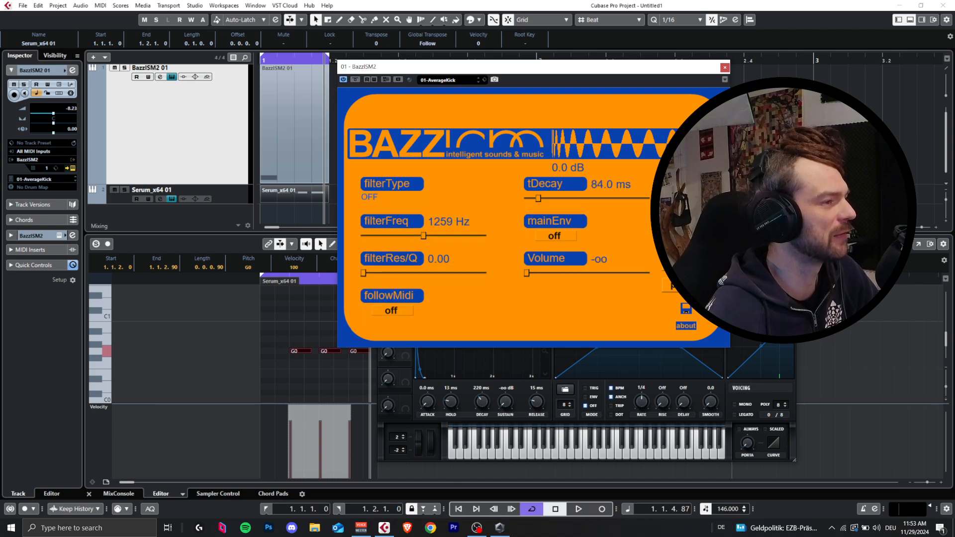
{"action": "left_click", "coordinate": [683, 286]}
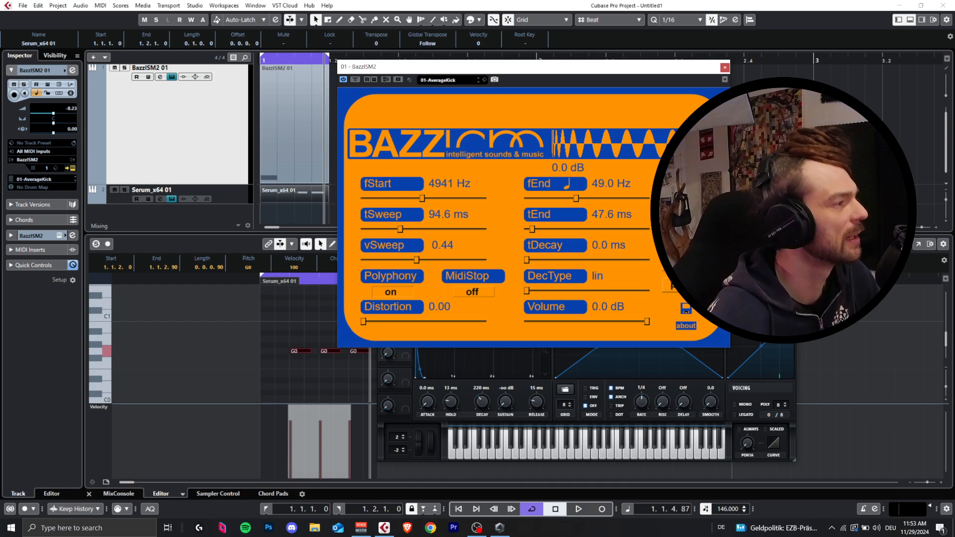
Step: Save the project in the Forest Bassline folder under the file name 1
{"action": "left_click", "coordinate": [280, 135]}
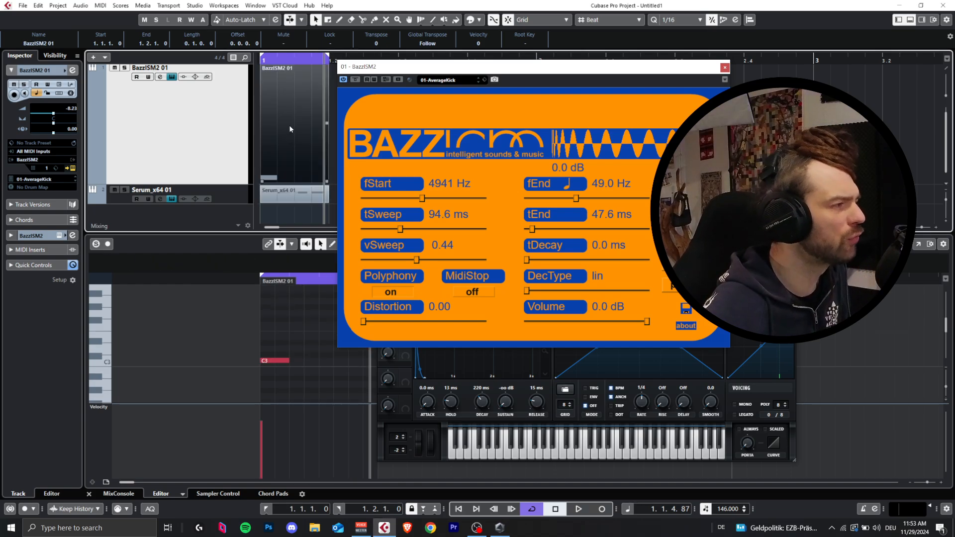
{"action": "key", "text": "ctrl+s"}
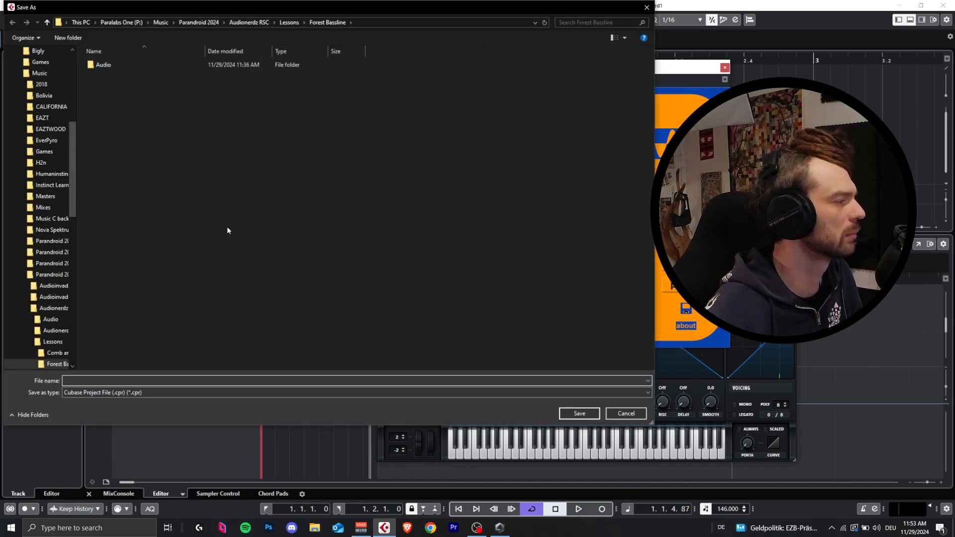
{"action": "left_click", "coordinate": [579, 413]}
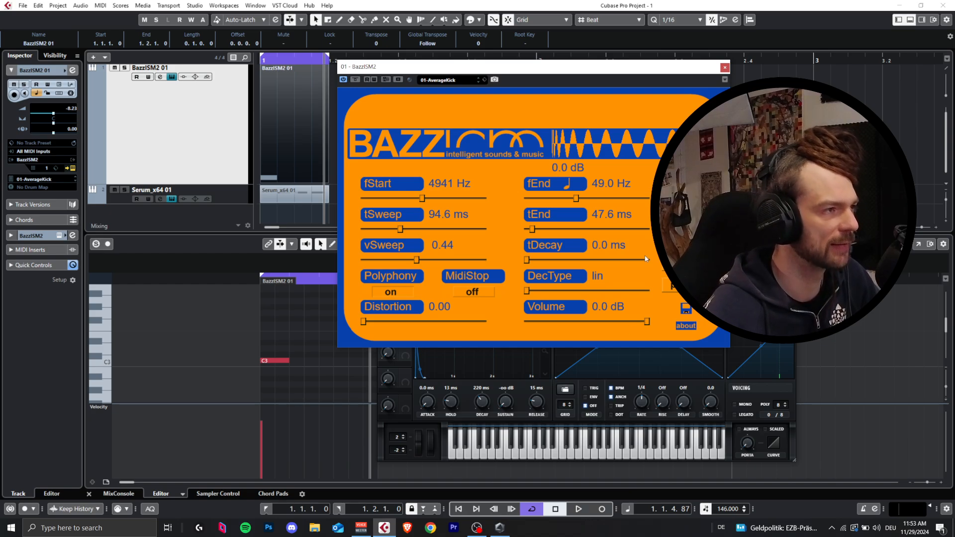
Step: Close the BazzISM2 and Serum windows and audition the kick and bass loop from the project view
{"action": "left_click", "coordinate": [724, 67]}
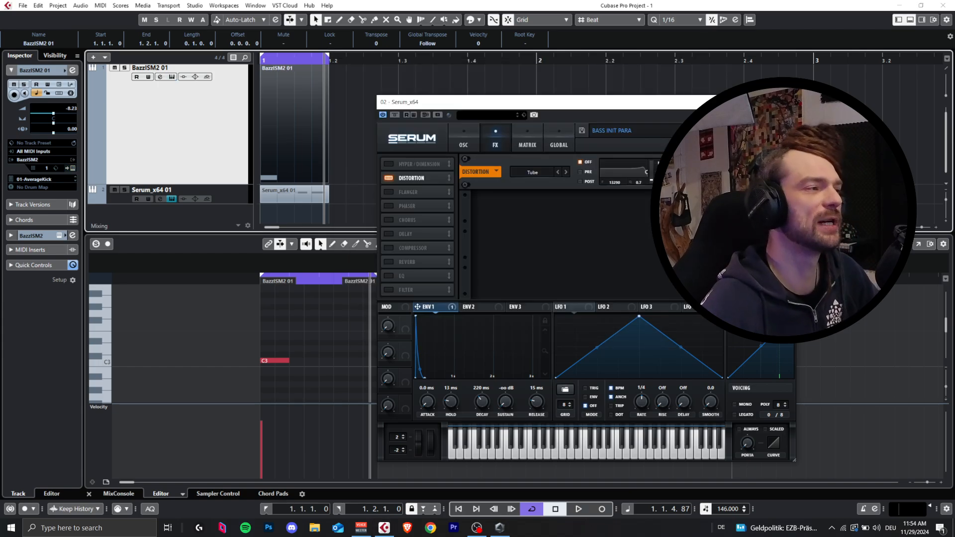
{"action": "left_click", "coordinate": [786, 102]}
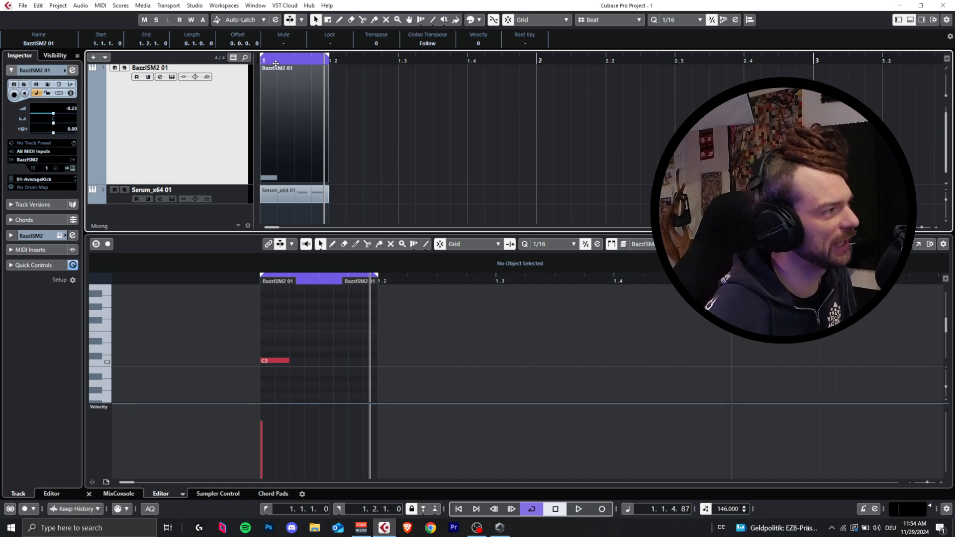
{"action": "left_click", "coordinate": [276, 63]}
{"action": "key", "text": "space"}
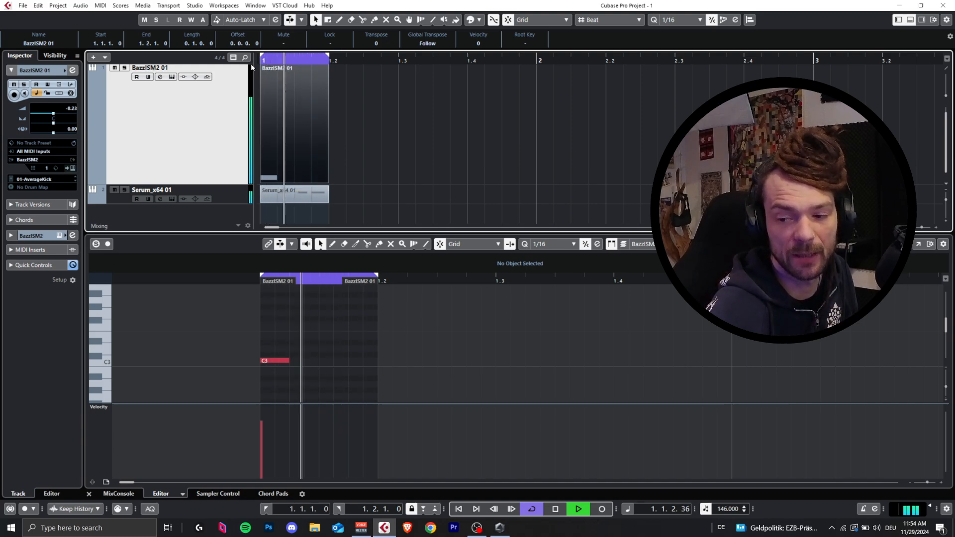
{"action": "left_click", "coordinate": [336, 161]}
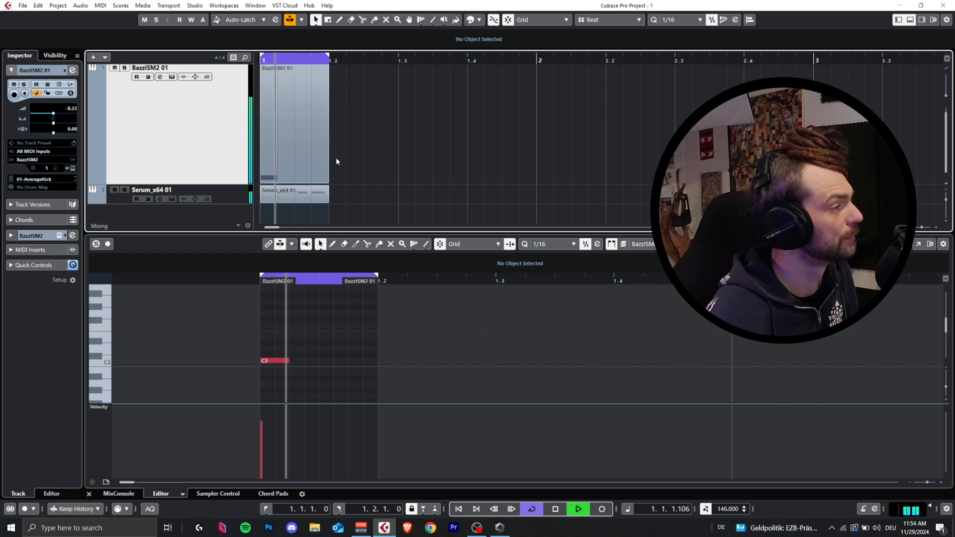
{"action": "left_click", "coordinate": [300, 162]}
{"action": "key", "text": "space"}
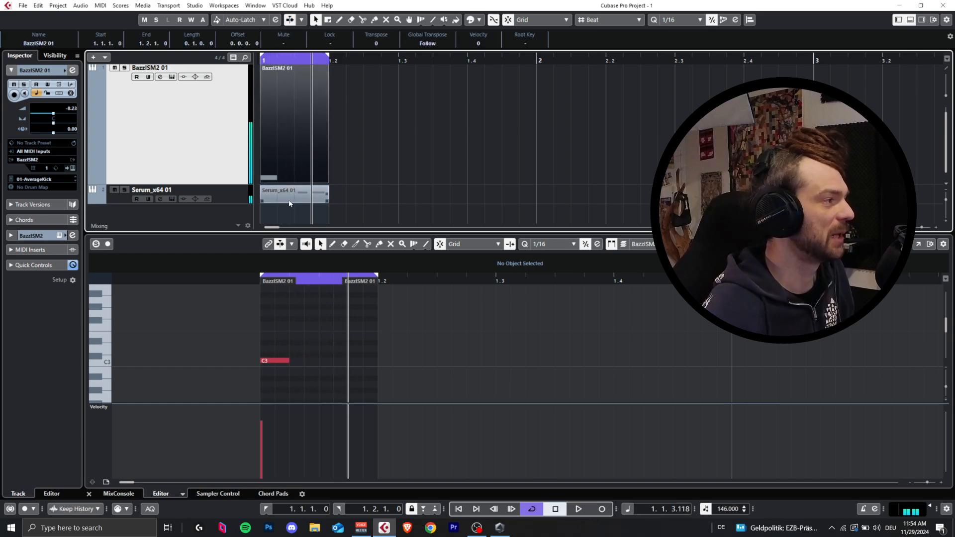
Step: Reopen BazzISM2 from the kick track and lower vSweep to 0.20 while auditioning the loop
{"action": "left_click", "coordinate": [242, 199]}
{"action": "left_click", "coordinate": [194, 164]}
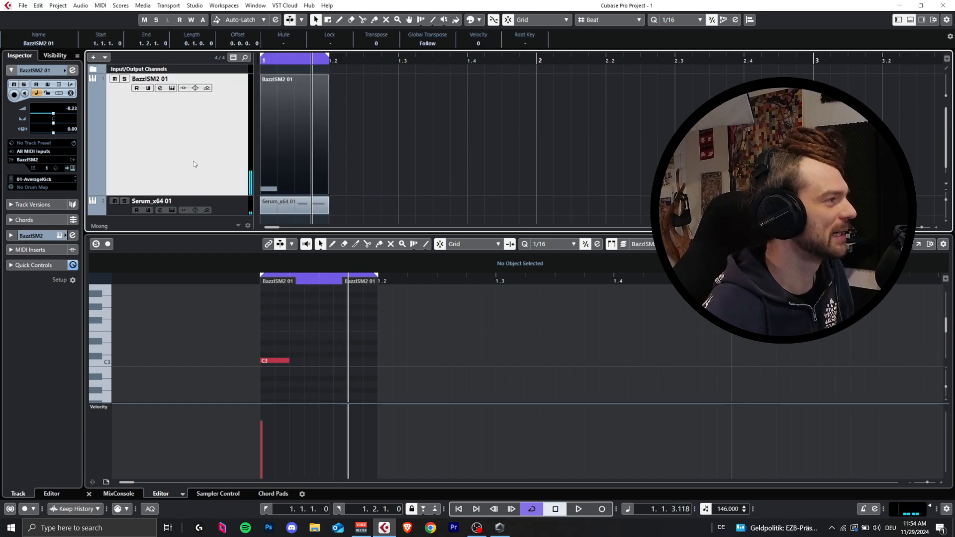
{"action": "left_click", "coordinate": [73, 168]}
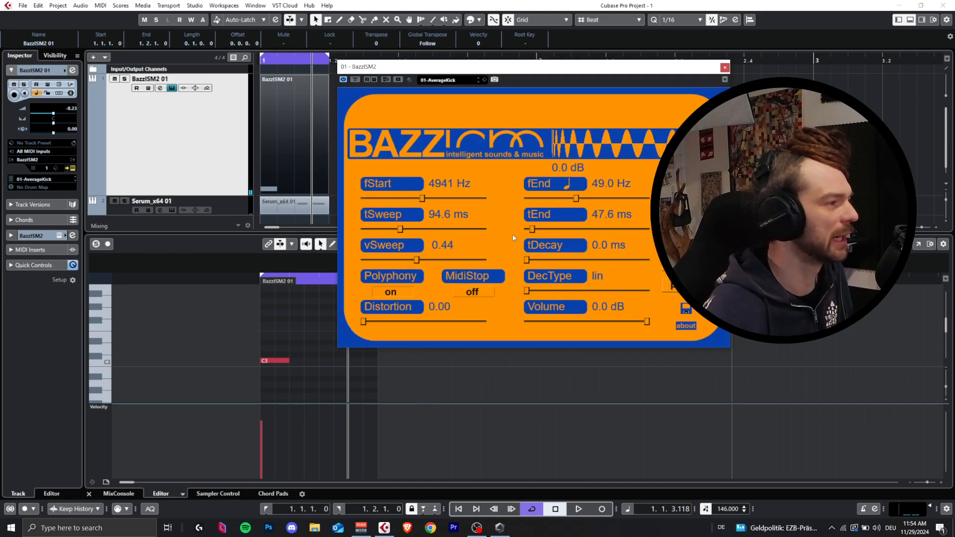
{"action": "left_click_drag", "start_coordinate": [416, 259], "coordinate": [386, 259]}
{"action": "key", "text": "space"}
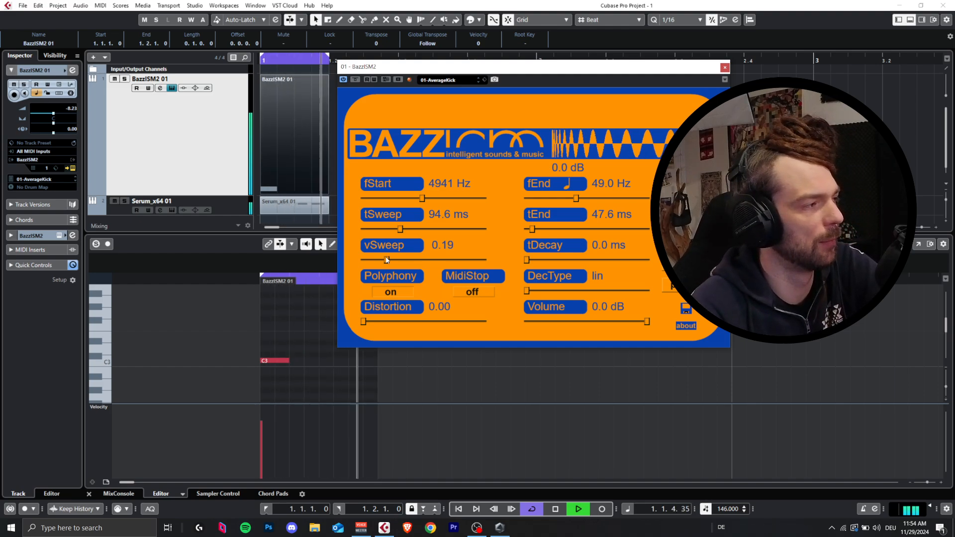
{"action": "left_click_drag", "start_coordinate": [387, 259], "coordinate": [388, 262]}
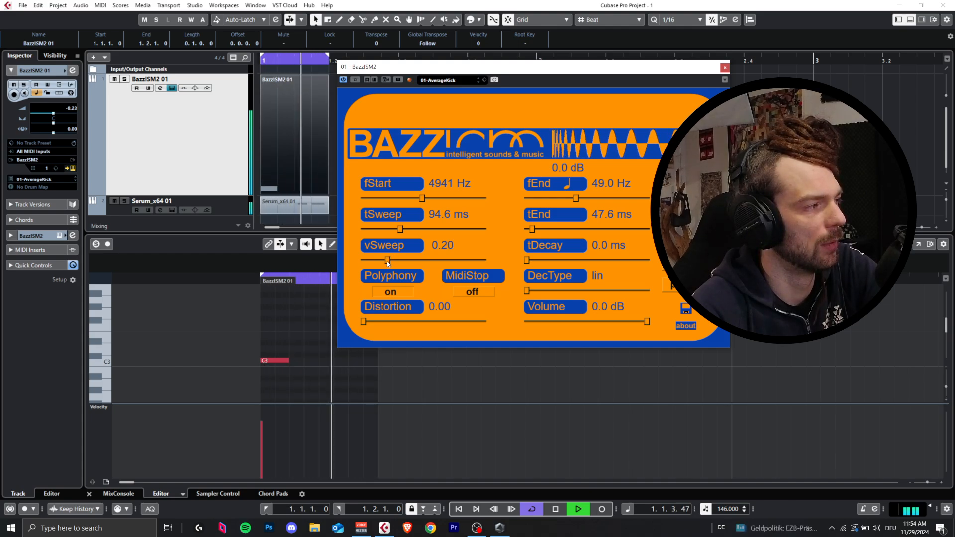
{"action": "key", "text": "space"}
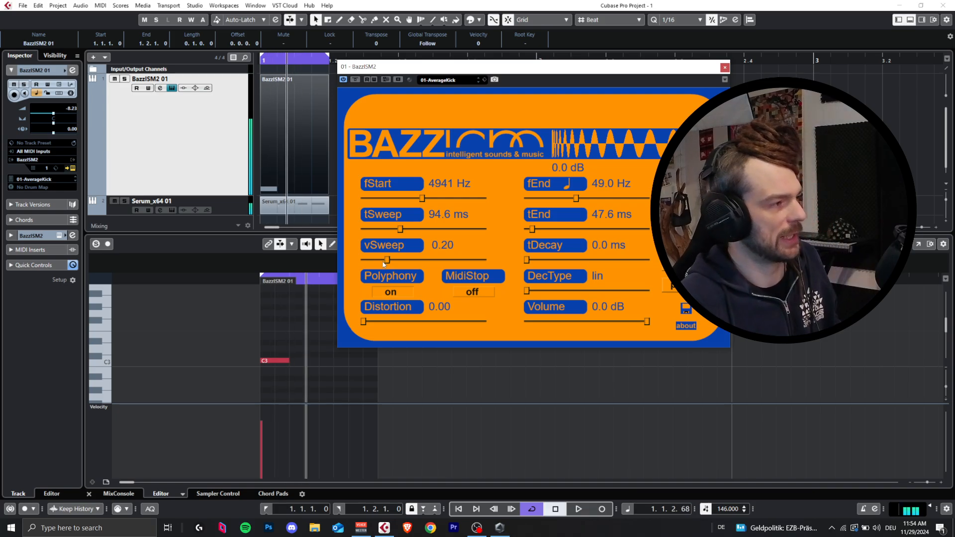
Step: Insert the Ozone 9 Maximizer on the Stereo Out channel in the MixConsole
{"action": "key", "text": "F3"}
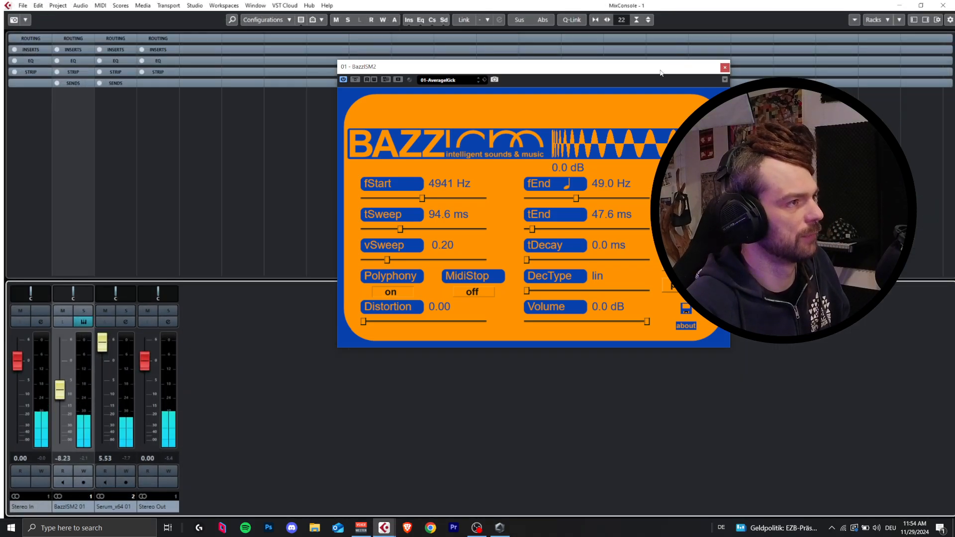
{"action": "left_click_drag", "start_coordinate": [659, 72], "coordinate": [490, 120]}
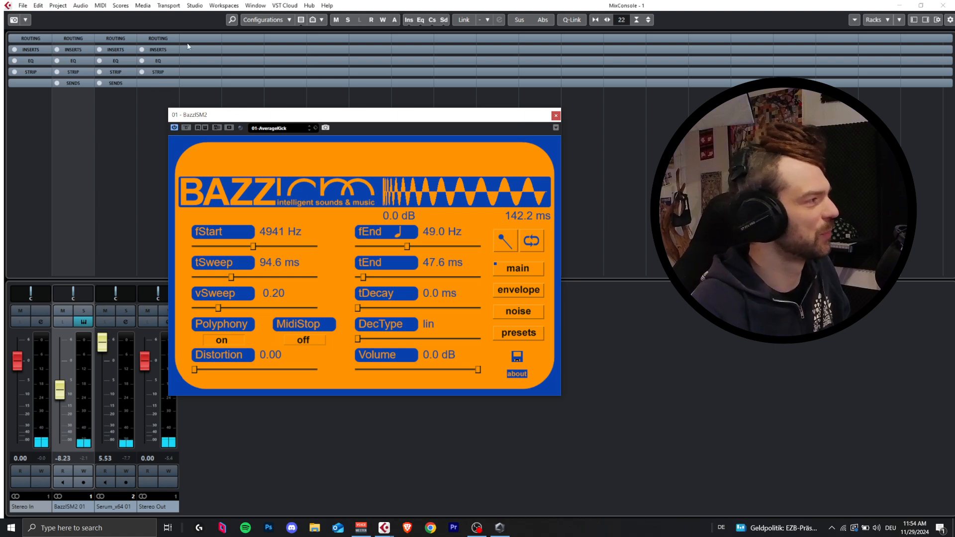
{"action": "left_click", "coordinate": [158, 50]}
{"action": "left_click", "coordinate": [150, 61]}
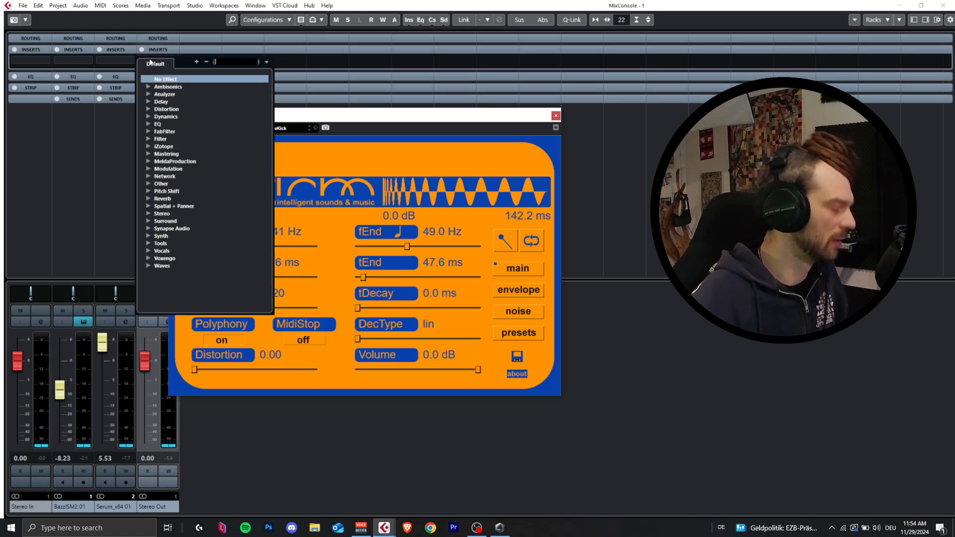
{"action": "type", "text": "maxi"}
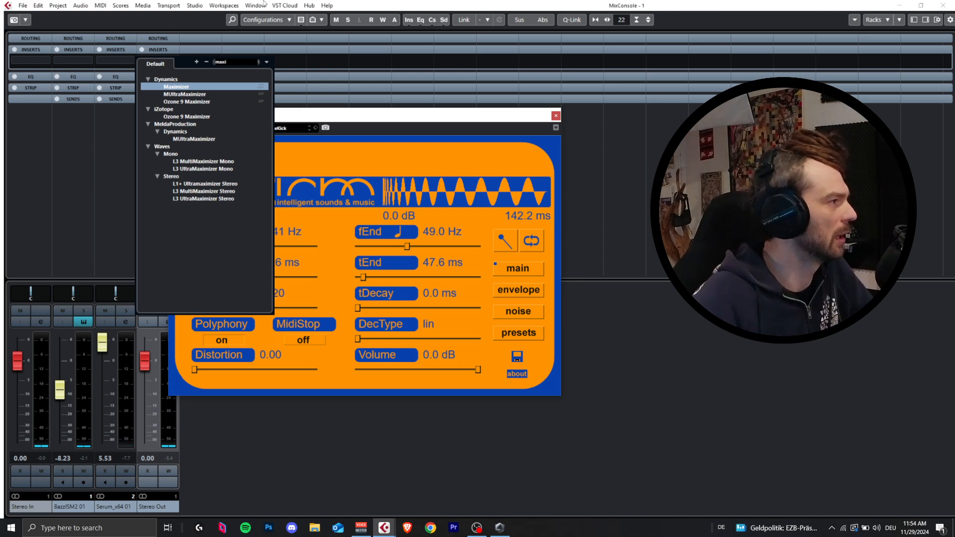
{"action": "left_click", "coordinate": [209, 101]}
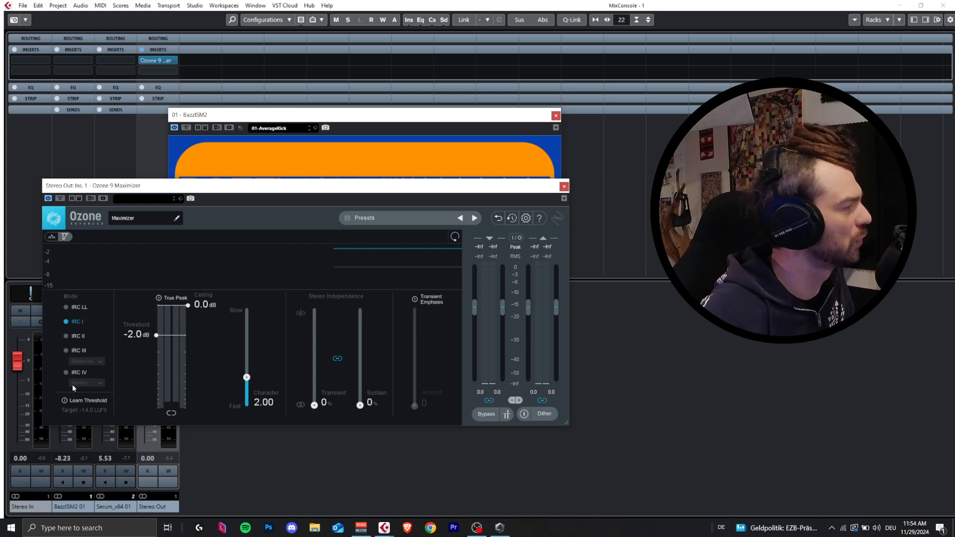
Step: Set the Maximizer to IRC IV mode with a threshold of -5.8 dB and 22% transient and sustain stereo independence
{"action": "left_click", "coordinate": [69, 372]}
{"action": "left_click_drag", "start_coordinate": [156, 334], "coordinate": [164, 344]}
{"action": "key", "text": "space"}
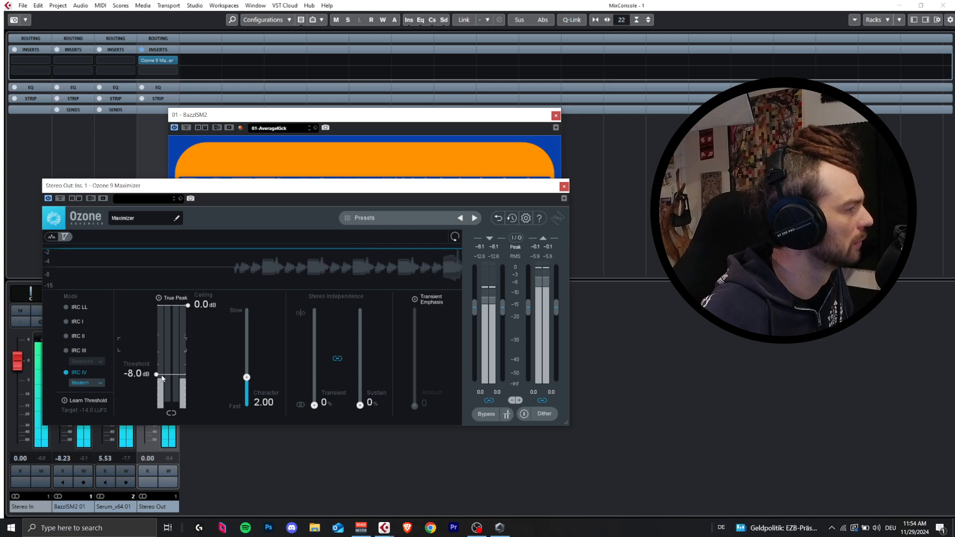
{"action": "left_click_drag", "start_coordinate": [162, 378], "coordinate": [165, 365]}
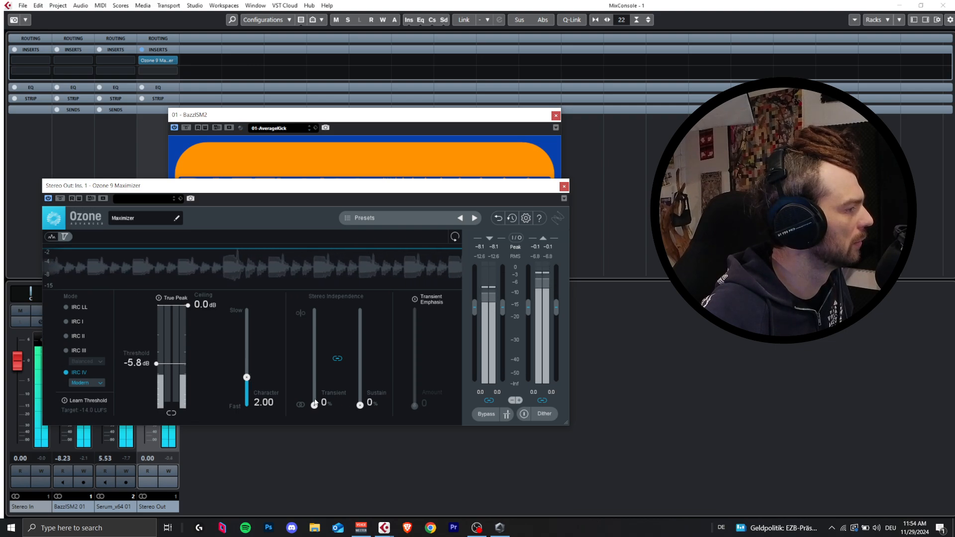
{"action": "left_click_drag", "start_coordinate": [314, 403], "coordinate": [314, 384]}
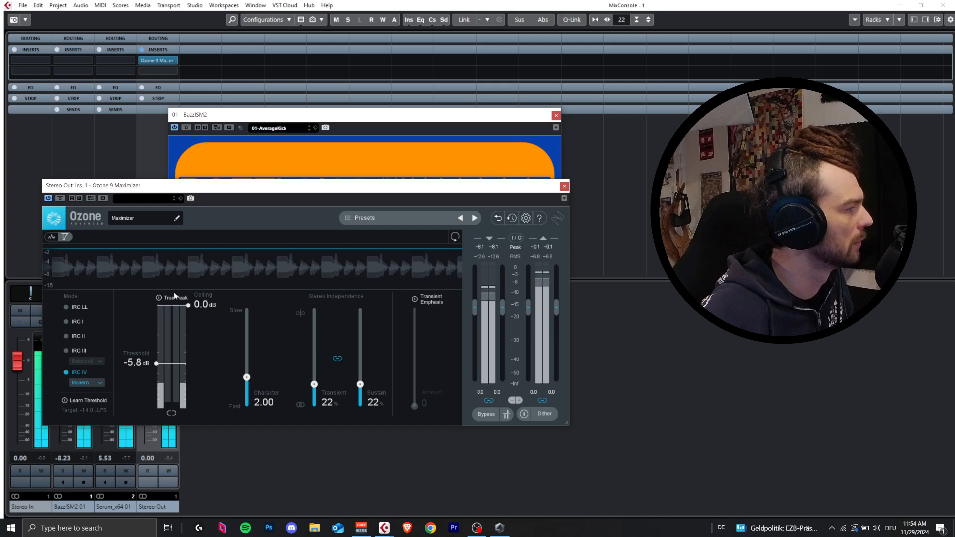
Step: Set the Maximizer's ceiling to -0.2 dB and its threshold to -4.2 dB
{"action": "mouse_move", "coordinate": [170, 366]}
{"action": "left_mouse_down"}
{"action": "mouse_move", "coordinate": [170, 374]}
{"action": "mouse_move", "coordinate": [175, 365]}
{"action": "left_mouse_up"}
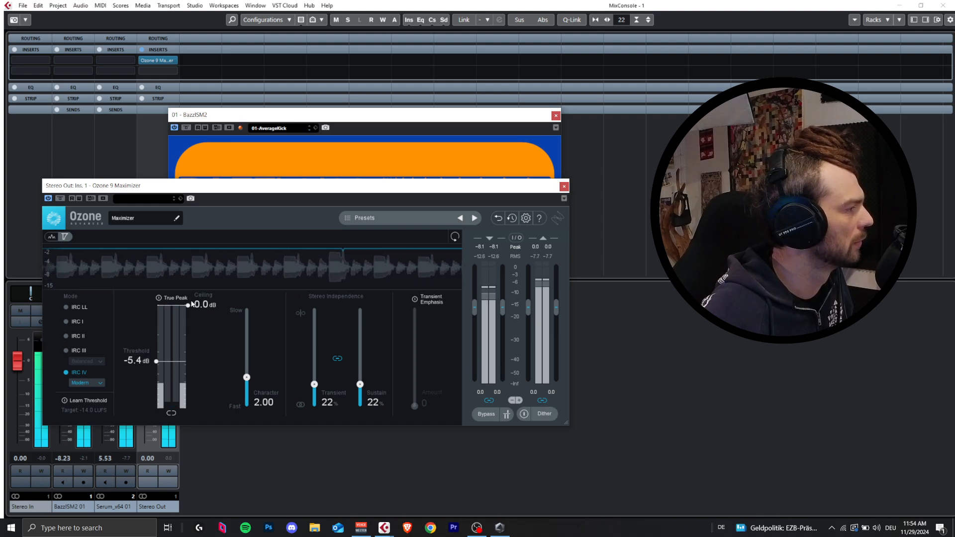
{"action": "left_click_drag", "start_coordinate": [188, 306], "coordinate": [187, 310]}
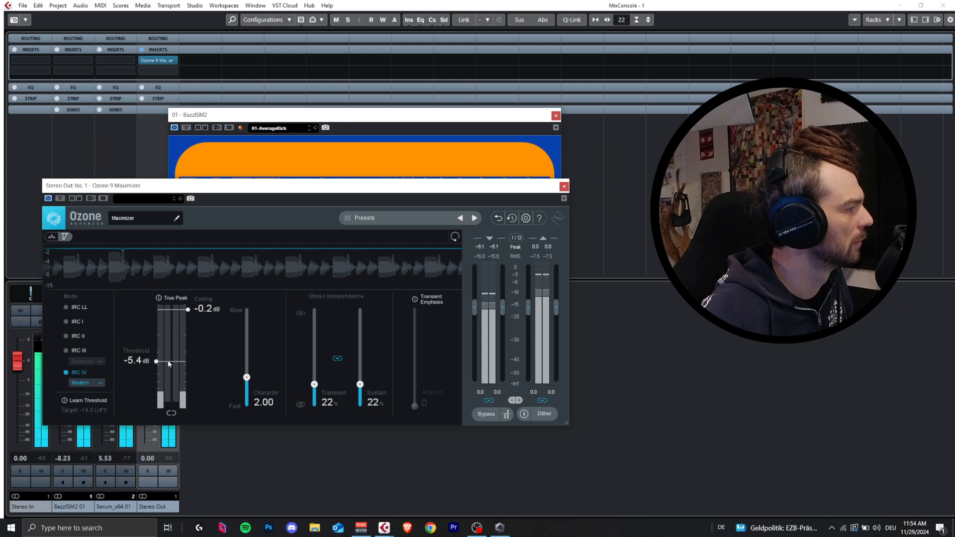
{"action": "left_click_drag", "start_coordinate": [168, 360], "coordinate": [173, 356]}
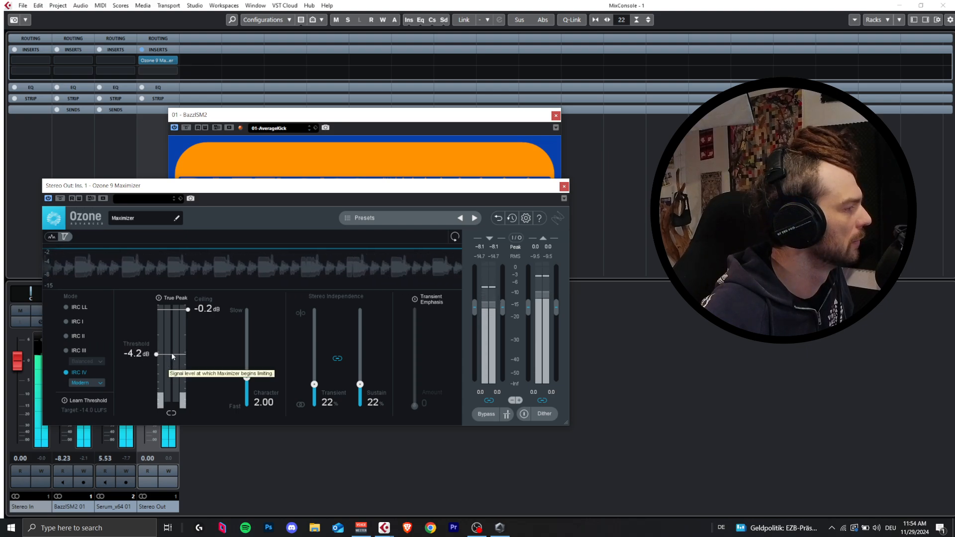
Step: Compare the loop with and without the Maximizer by deactivating and bypassing it, and leave it active
{"action": "left_click", "coordinate": [47, 199]}
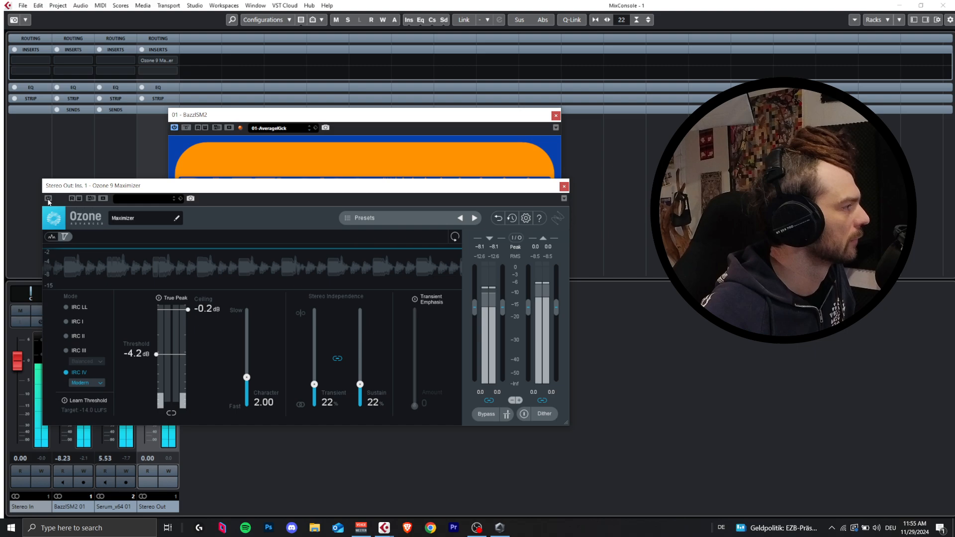
{"action": "left_click", "coordinate": [47, 198]}
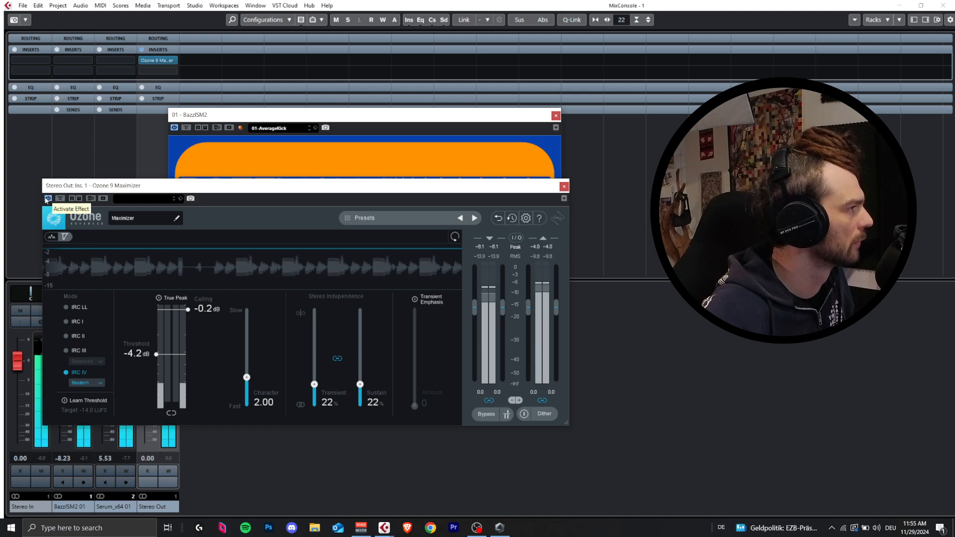
{"action": "left_click", "coordinate": [48, 198]}
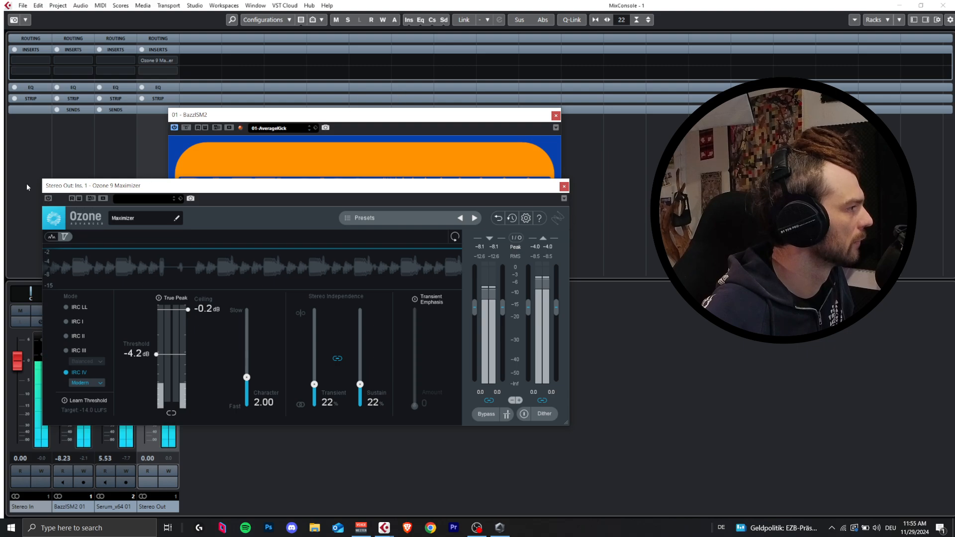
{"action": "left_click", "coordinate": [48, 199]}
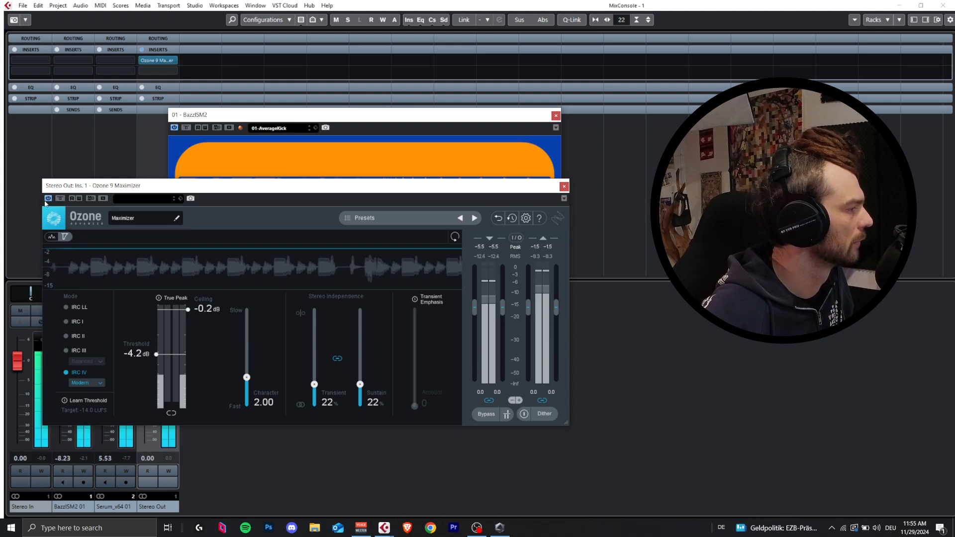
{"action": "left_click", "coordinate": [60, 198]}
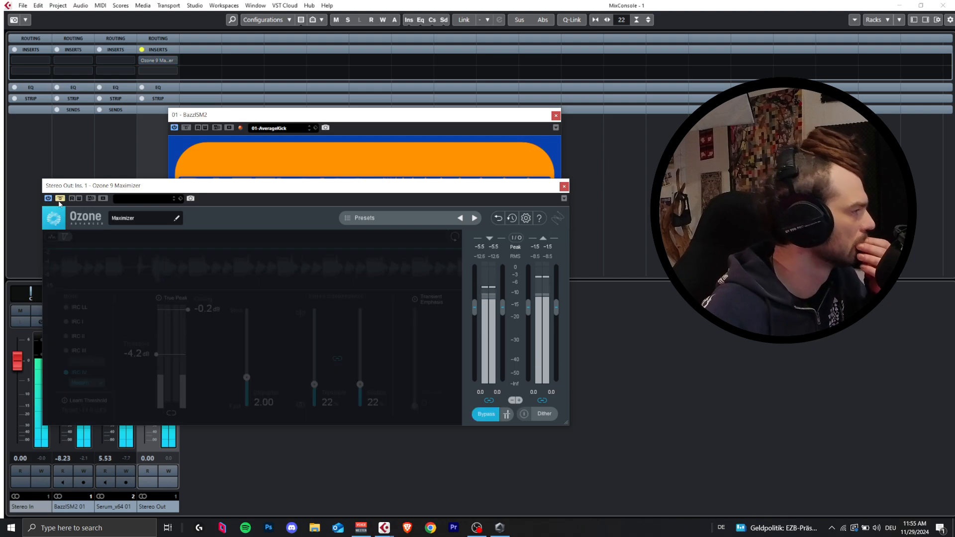
{"action": "left_click", "coordinate": [59, 199]}
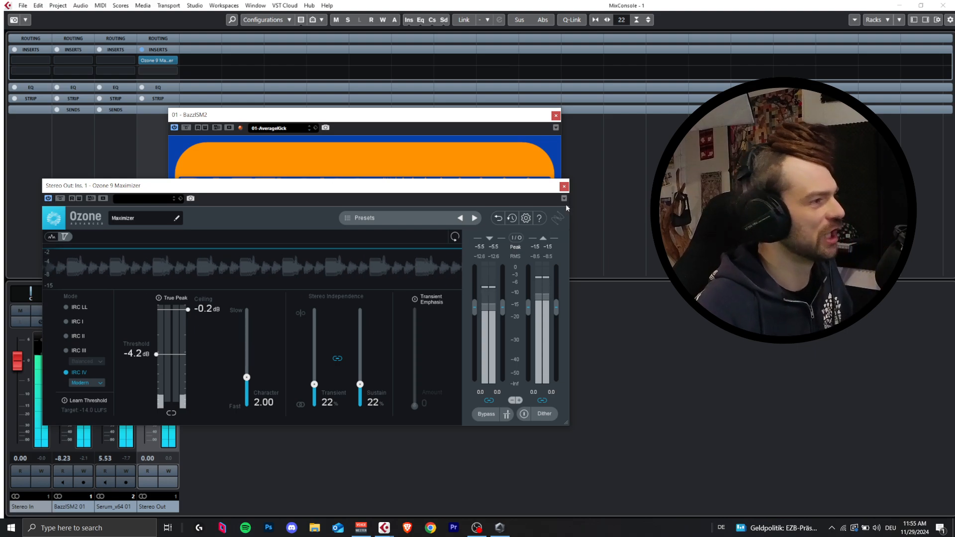
Step: Close the plug-in windows, return to the project from the MixConsole, and open the BazzISM2 instrument of the kick track
{"action": "left_click", "coordinate": [564, 187]}
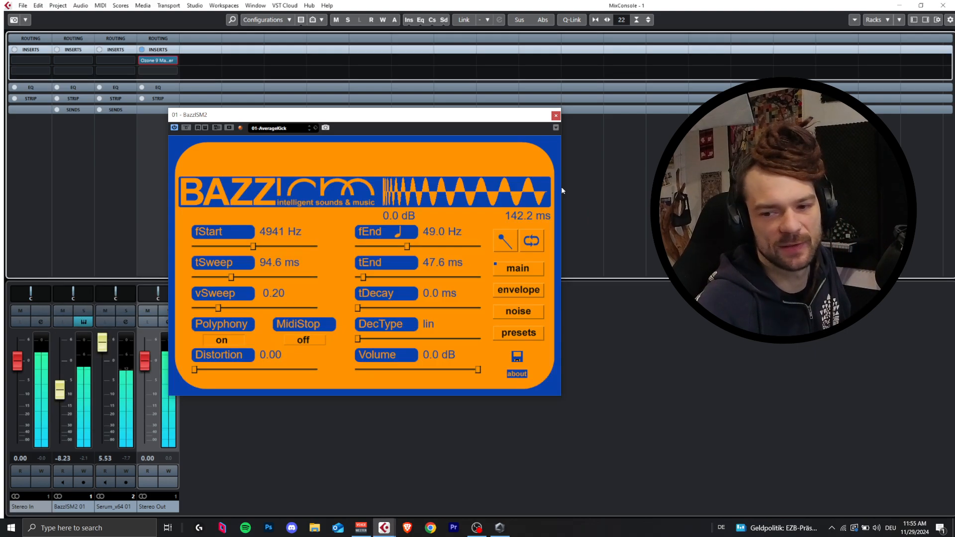
{"action": "left_click", "coordinate": [554, 116]}
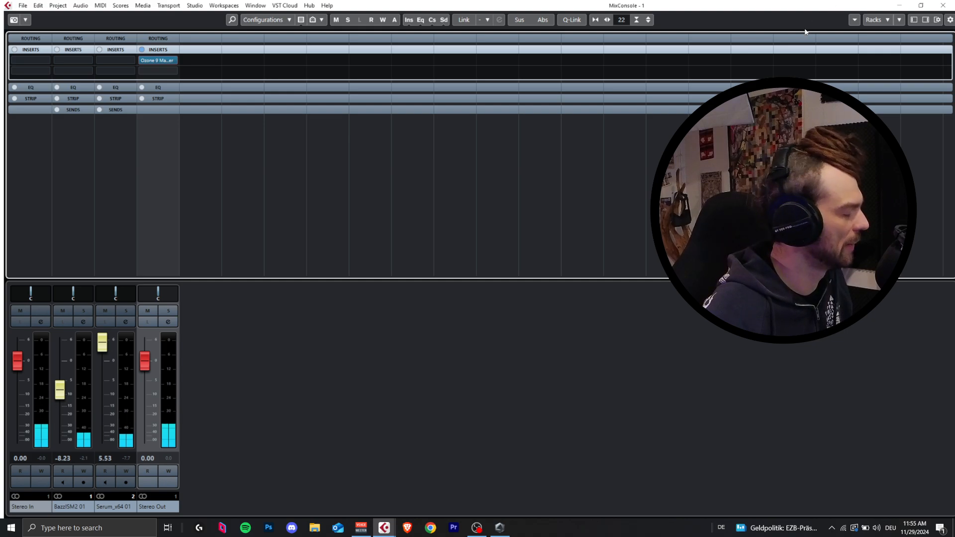
{"action": "key", "text": "F3"}
{"action": "scroll", "coordinate": [359, 157], "scroll_direction": "down", "scroll_amount": 1}
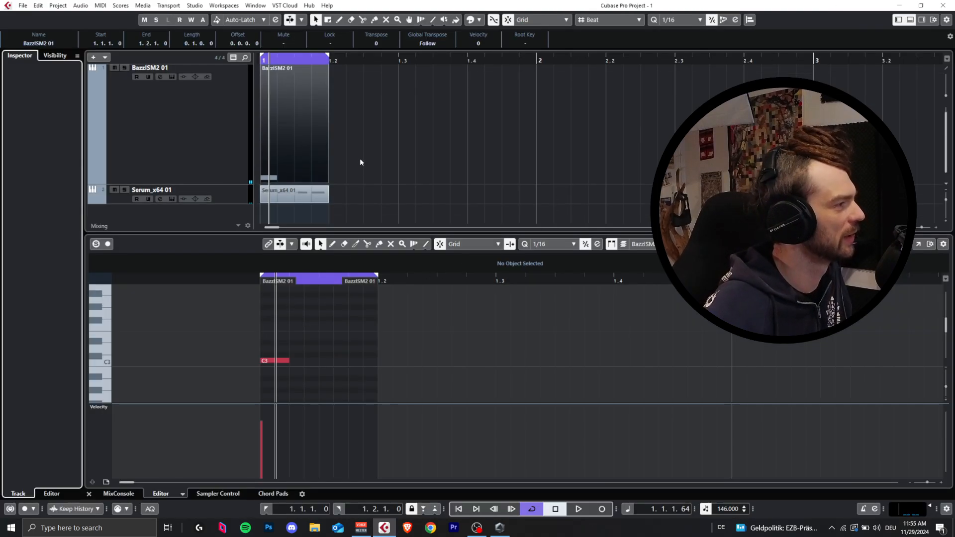
{"action": "left_click", "coordinate": [229, 200]}
{"action": "scroll", "coordinate": [515, 77], "scroll_direction": "down", "scroll_amount": 1}
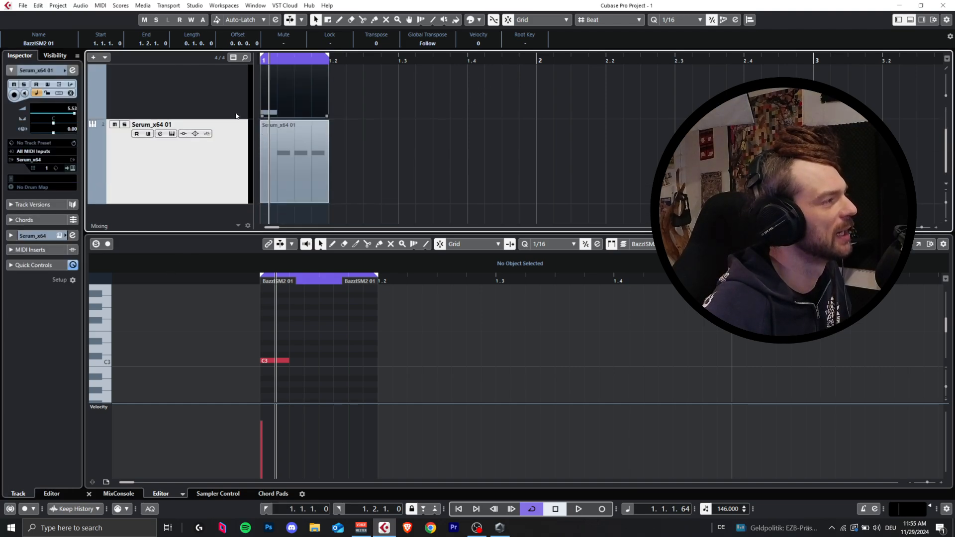
{"action": "left_click", "coordinate": [144, 131]}
{"action": "left_click", "coordinate": [72, 168]}
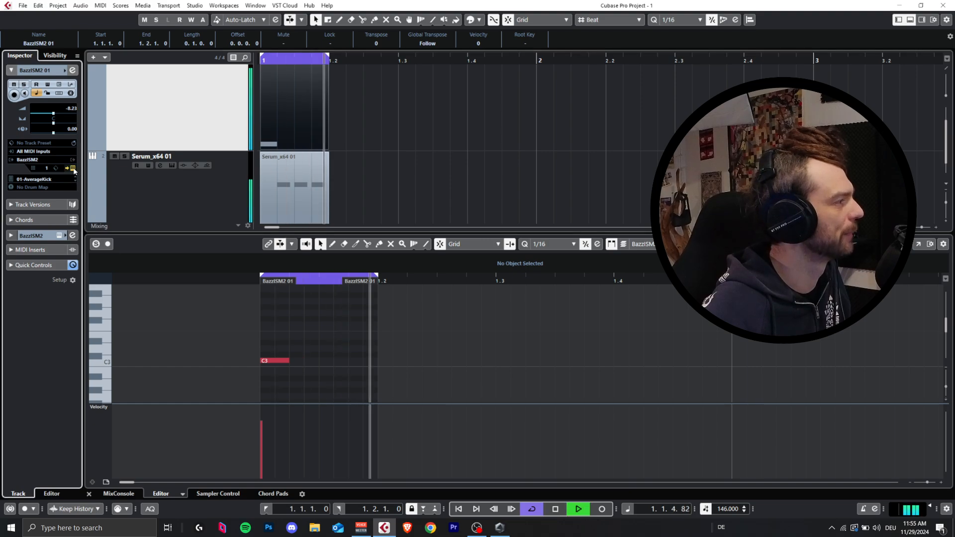
Step: Compare the looping kick with vSweep at 0.07 and 0.04 against 0.24, ending at 0.24
{"action": "mouse_move", "coordinate": [219, 303]}
{"action": "left_mouse_down"}
{"action": "mouse_move", "coordinate": [247, 303]}
{"action": "mouse_move", "coordinate": [204, 305]}
{"action": "left_mouse_up"}
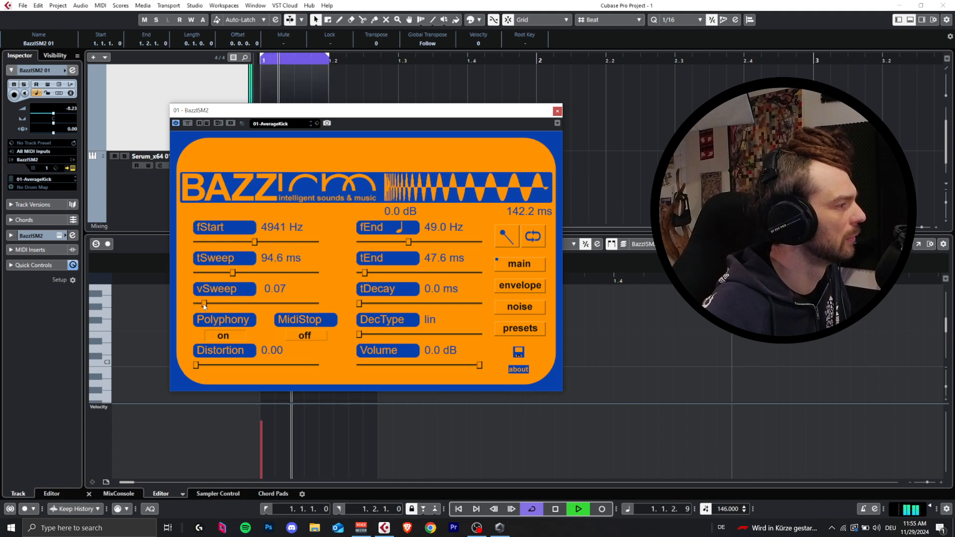
{"action": "left_click_drag", "start_coordinate": [204, 305], "coordinate": [224, 307]}
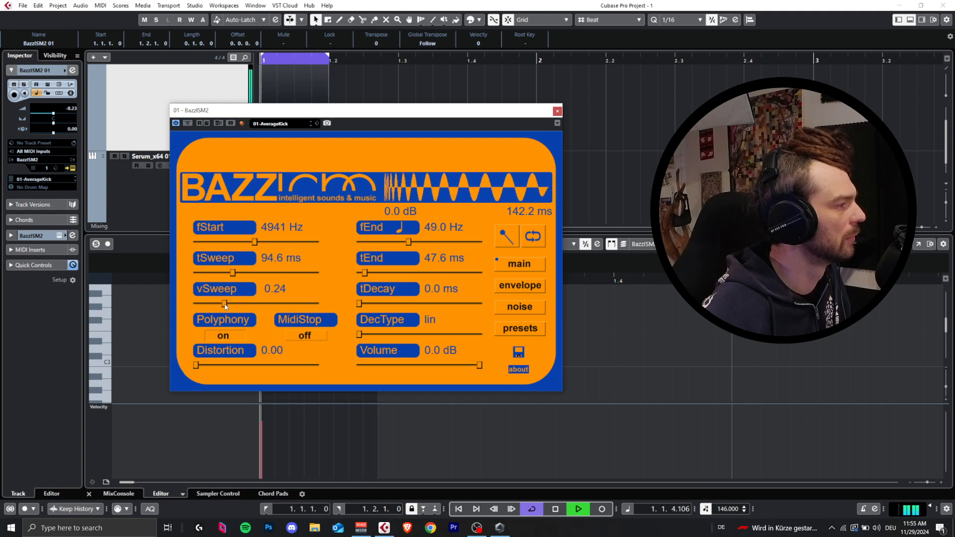
{"action": "key", "text": "space"}
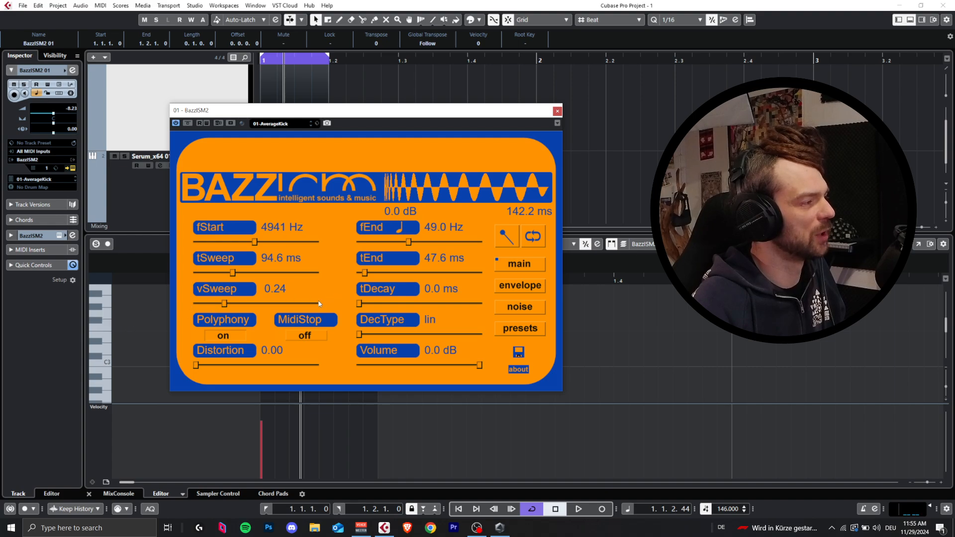
{"action": "left_click_drag", "start_coordinate": [232, 307], "coordinate": [201, 304]}
{"action": "key", "text": "space"}
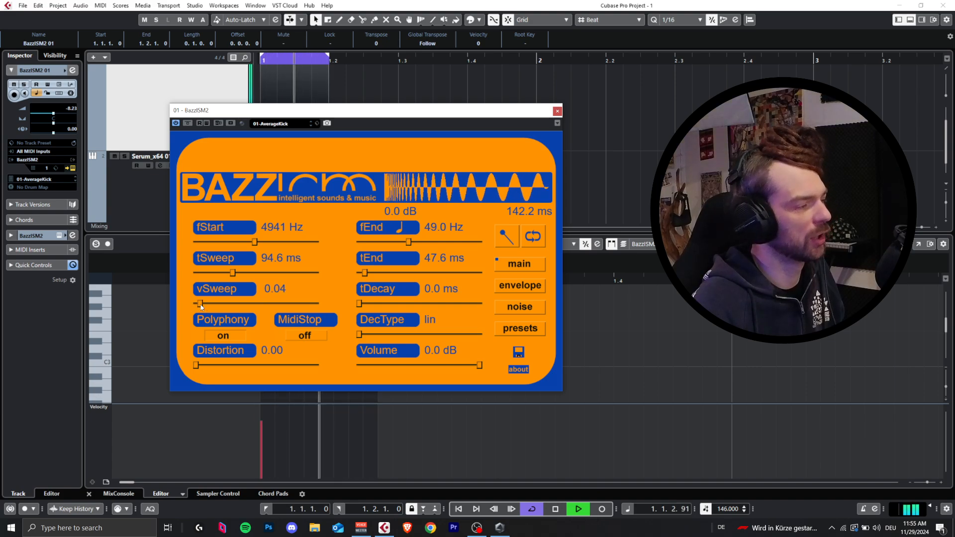
{"action": "mouse_move", "coordinate": [207, 307]}
{"action": "left_mouse_down"}
{"action": "mouse_move", "coordinate": [237, 302]}
{"action": "mouse_move", "coordinate": [225, 305]}
{"action": "left_mouse_up"}
{"action": "key", "text": "space"}
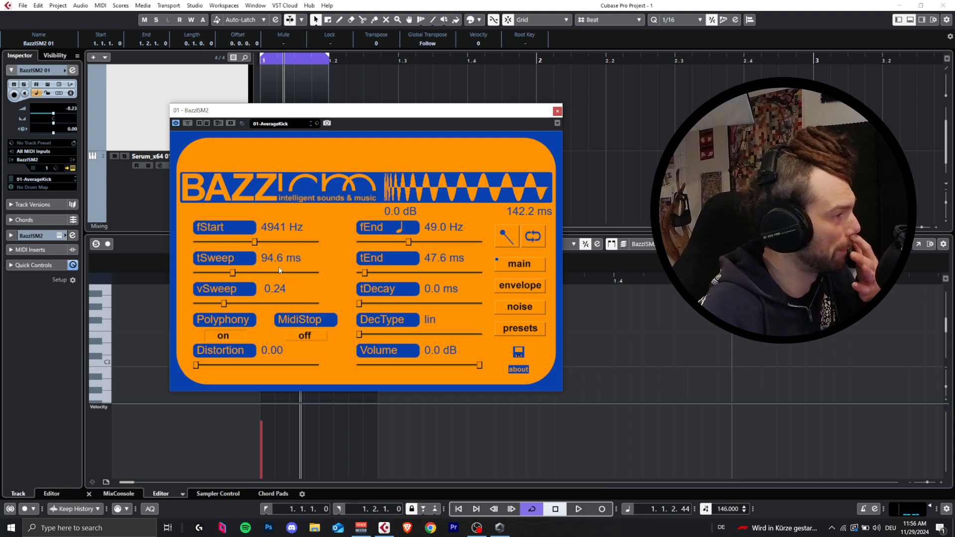
Step: Set the kick's vSweep to 0.34 while auditioning the loop
{"action": "key", "text": "space"}
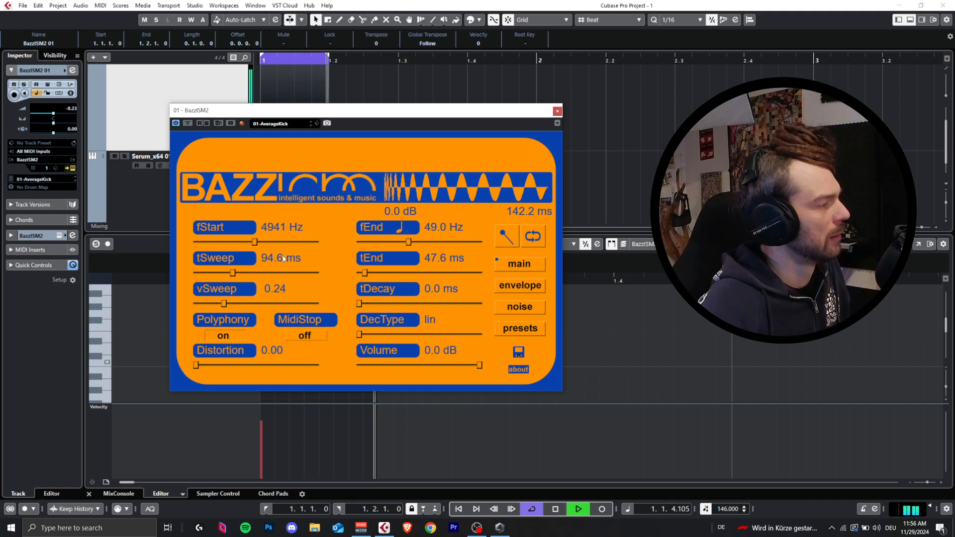
{"action": "mouse_move", "coordinate": [224, 304]}
{"action": "left_mouse_down"}
{"action": "mouse_move", "coordinate": [247, 303]}
{"action": "mouse_move", "coordinate": [237, 306]}
{"action": "left_mouse_up"}
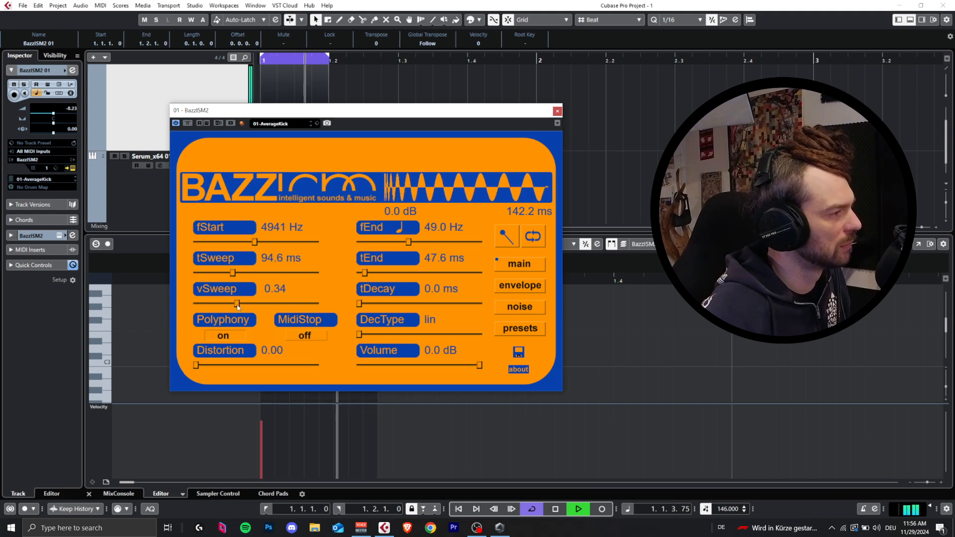
{"action": "key", "text": "space"}
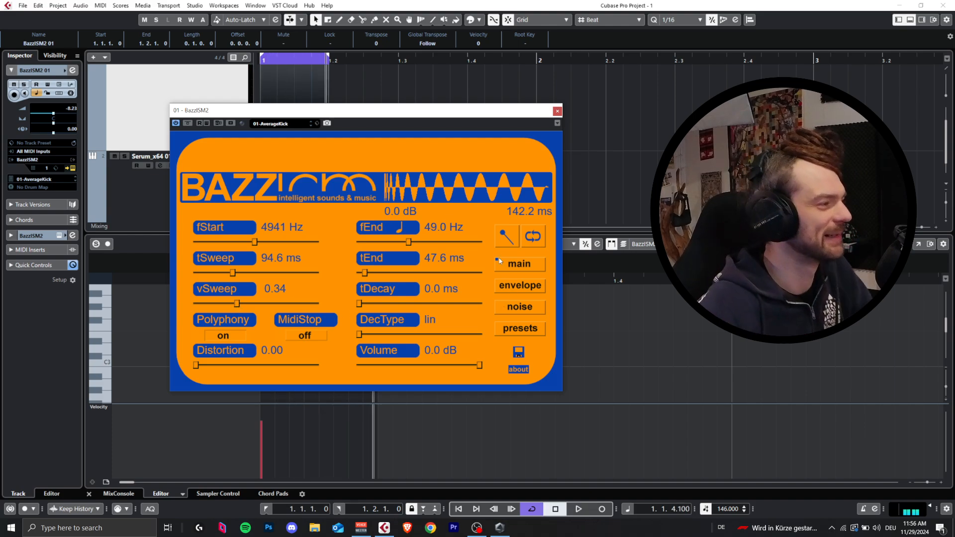
Step: Set the kick's noise filter type to HP at 6461 Hz and the noise tDecay to 61.6 ms
{"action": "left_click", "coordinate": [513, 287]}
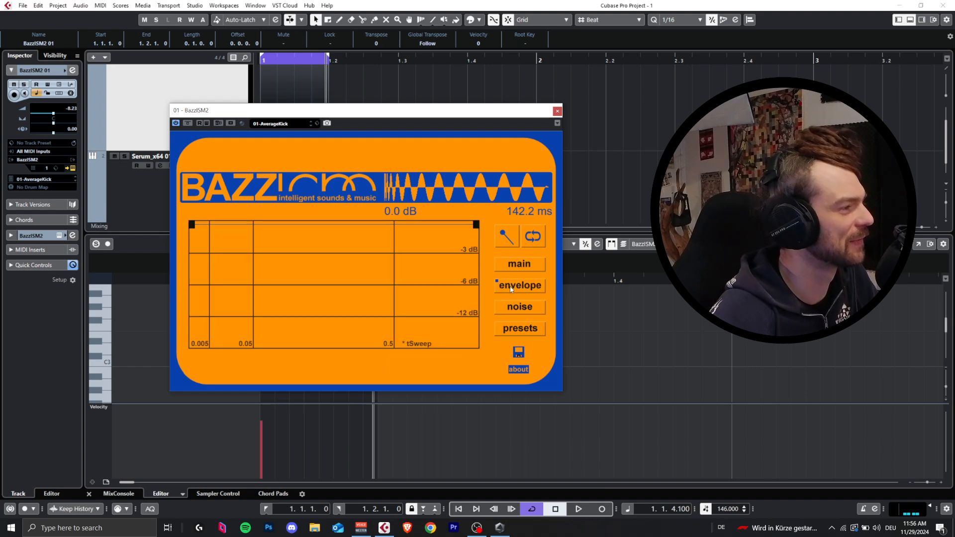
{"action": "left_click", "coordinate": [516, 312]}
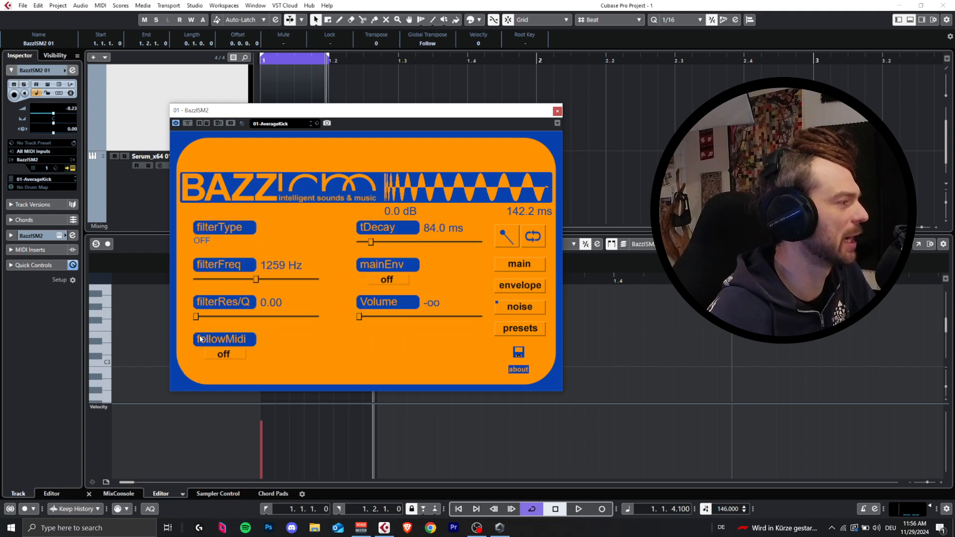
{"action": "left_click", "coordinate": [204, 241]}
{"action": "left_click", "coordinate": [204, 241]}
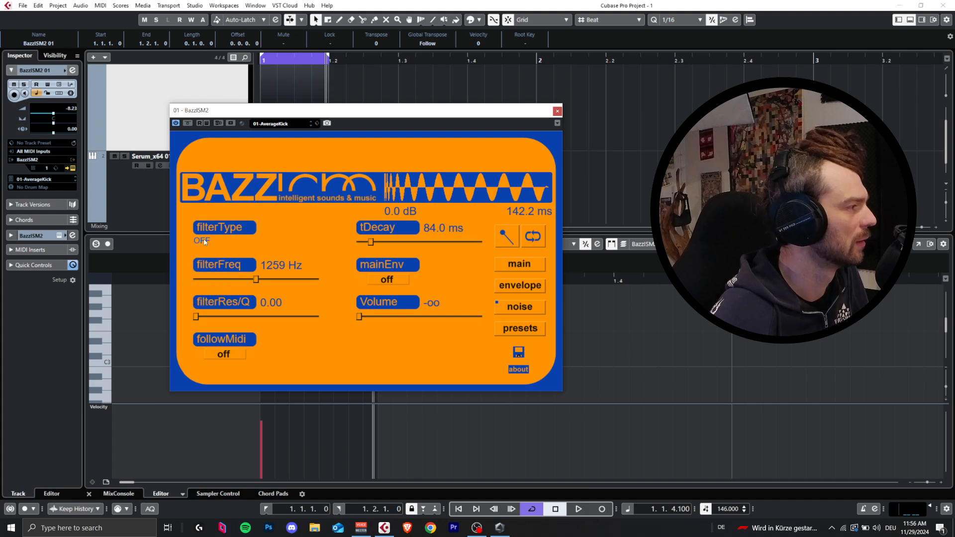
{"action": "left_click", "coordinate": [204, 241]}
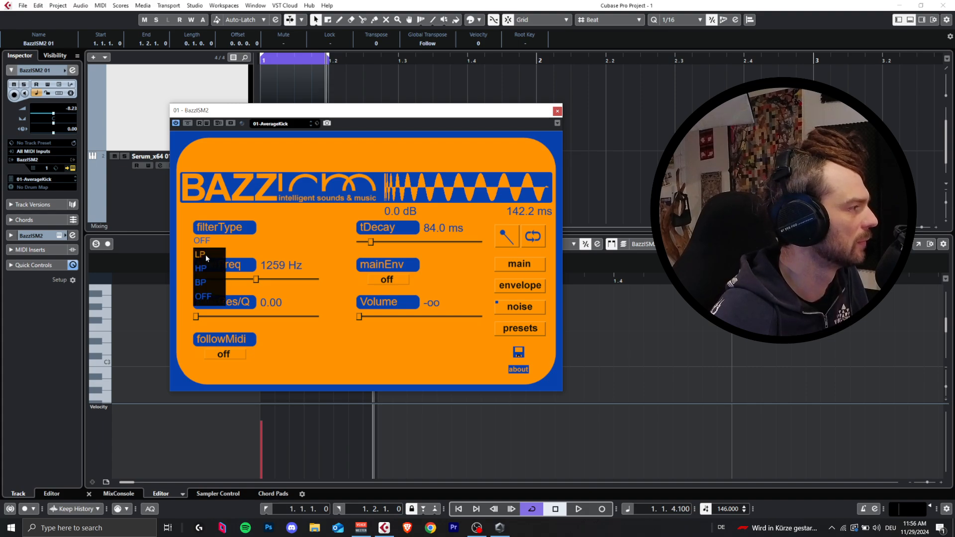
{"action": "left_click", "coordinate": [207, 269]}
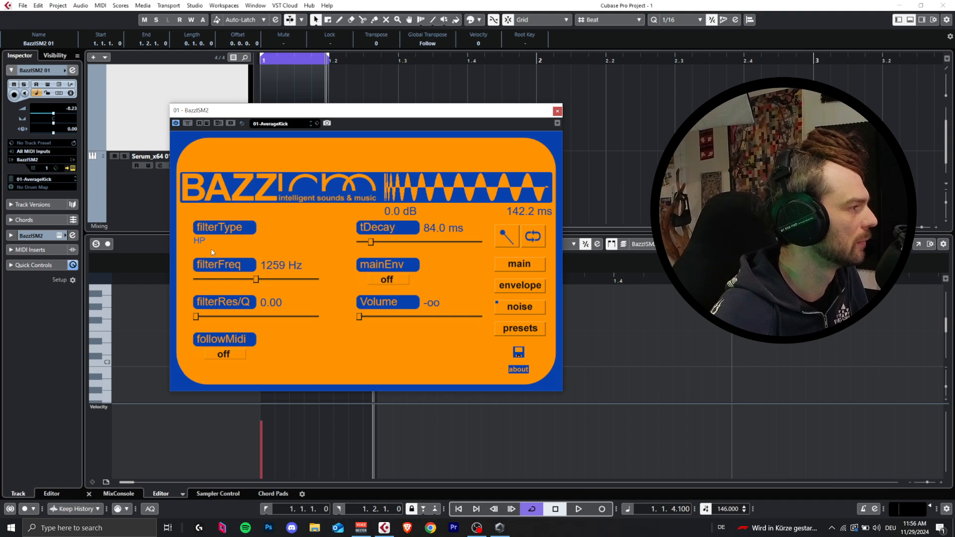
{"action": "left_click_drag", "start_coordinate": [256, 279], "coordinate": [300, 280]}
{"action": "mouse_move", "coordinate": [370, 242]}
{"action": "left_mouse_down"}
{"action": "mouse_move", "coordinate": [391, 242]}
{"action": "mouse_move", "coordinate": [368, 242]}
{"action": "left_mouse_up"}
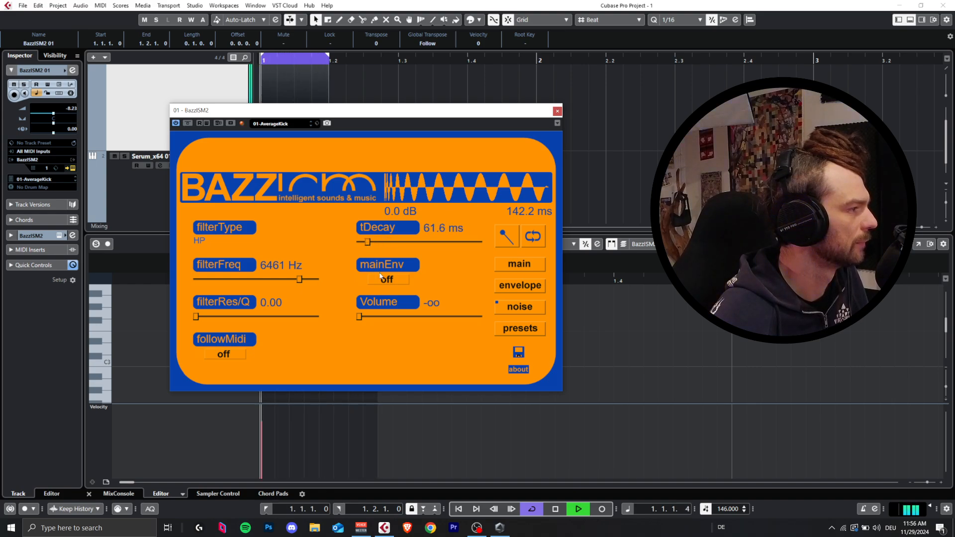
Step: Adjust the noise to -42.8 dB volume and 41.6 ms decay, with the filter at 5872 Hz and 0.09 resonance, during playback
{"action": "left_click_drag", "start_coordinate": [359, 316], "coordinate": [368, 318]}
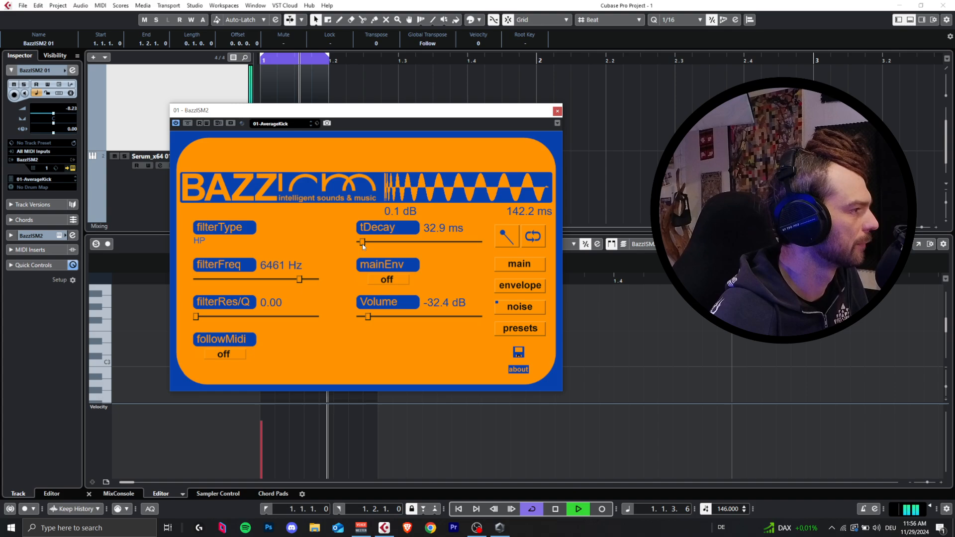
{"action": "left_click_drag", "start_coordinate": [363, 242], "coordinate": [359, 243]}
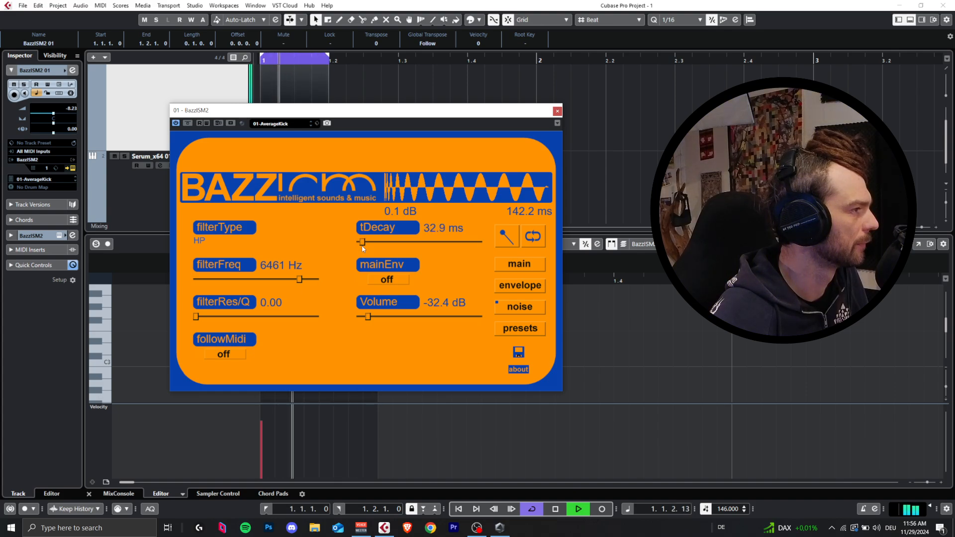
{"action": "mouse_move", "coordinate": [299, 279]}
{"action": "left_mouse_down"}
{"action": "mouse_move", "coordinate": [310, 278]}
{"action": "mouse_move", "coordinate": [296, 279]}
{"action": "left_mouse_up"}
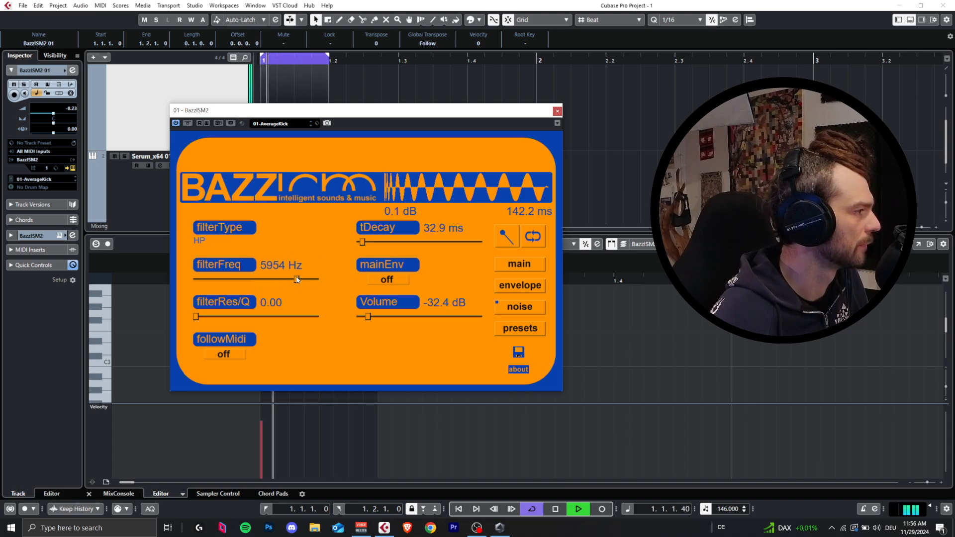
{"action": "left_click_drag", "start_coordinate": [219, 319], "coordinate": [212, 320]}
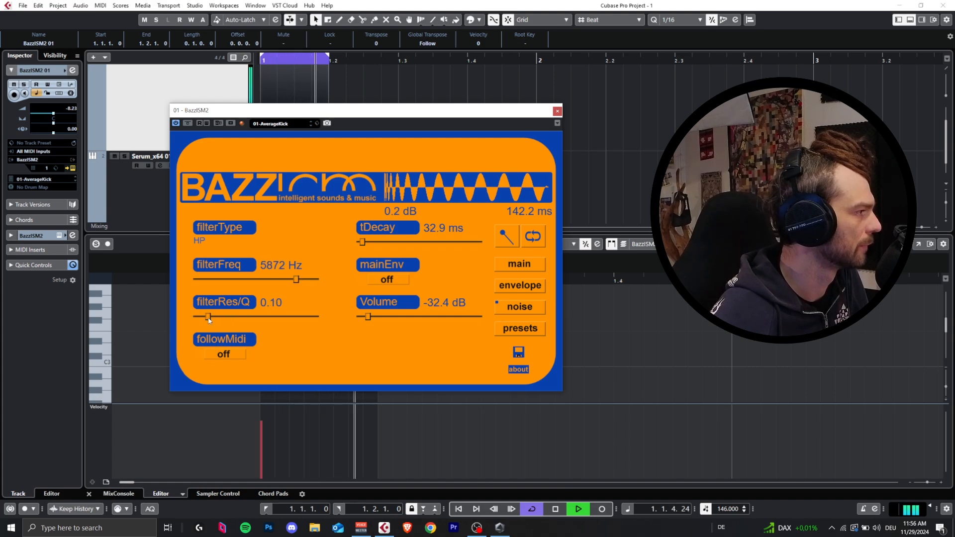
{"action": "left_click_drag", "start_coordinate": [368, 316], "coordinate": [363, 316]}
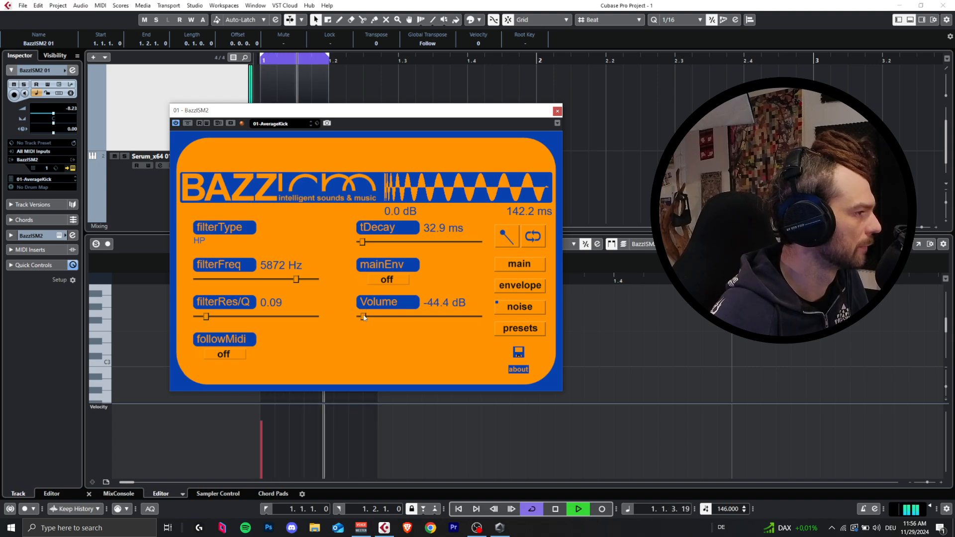
{"action": "left_click_drag", "start_coordinate": [364, 317], "coordinate": [365, 319]}
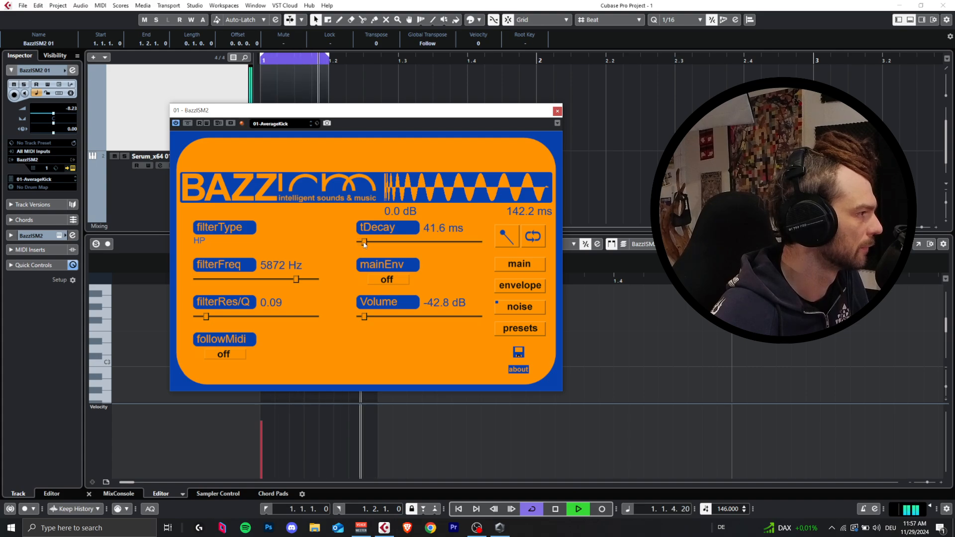
Step: Try the LP filter type on the noise at 8565 Hz and -37.4 dB, and switch the type back to HP
{"action": "mouse_move", "coordinate": [305, 281]}
{"action": "left_mouse_down"}
{"action": "mouse_move", "coordinate": [253, 277]}
{"action": "mouse_move", "coordinate": [324, 279]}
{"action": "mouse_move", "coordinate": [300, 285]}
{"action": "left_mouse_up"}
{"action": "left_click", "coordinate": [204, 242]}
{"action": "left_click", "coordinate": [201, 254]}
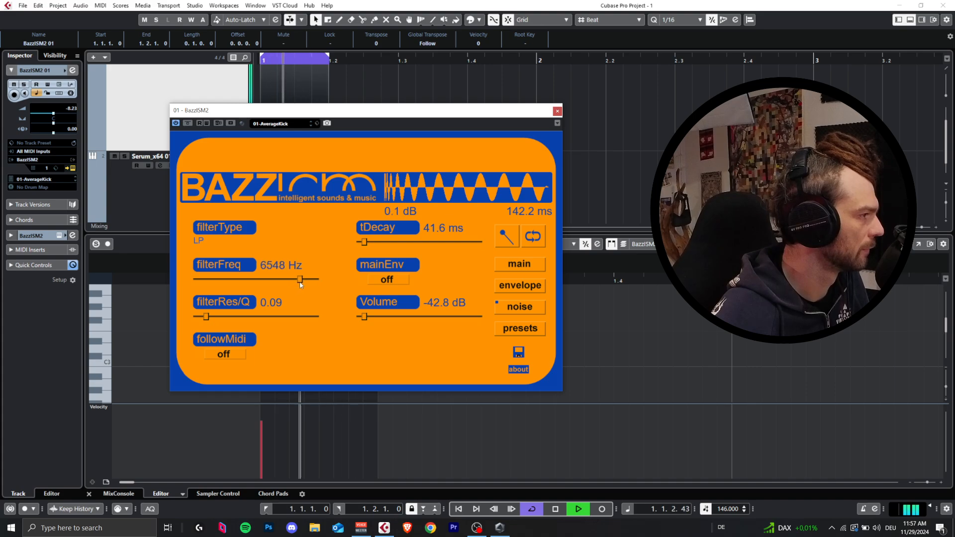
{"action": "left_click_drag", "start_coordinate": [358, 319], "coordinate": [367, 318]}
{"action": "left_click_drag", "start_coordinate": [299, 279], "coordinate": [309, 278]}
{"action": "left_click", "coordinate": [199, 240]}
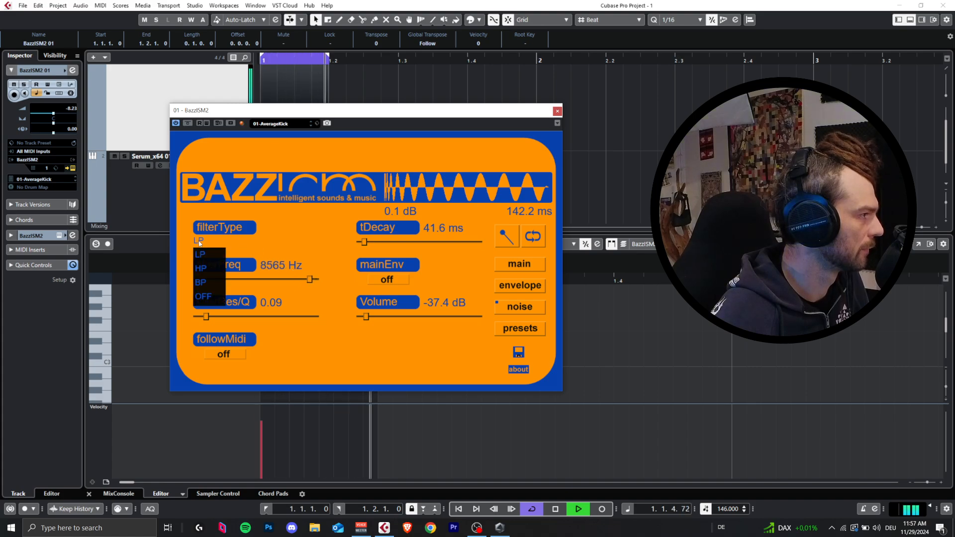
{"action": "left_click", "coordinate": [214, 274]}
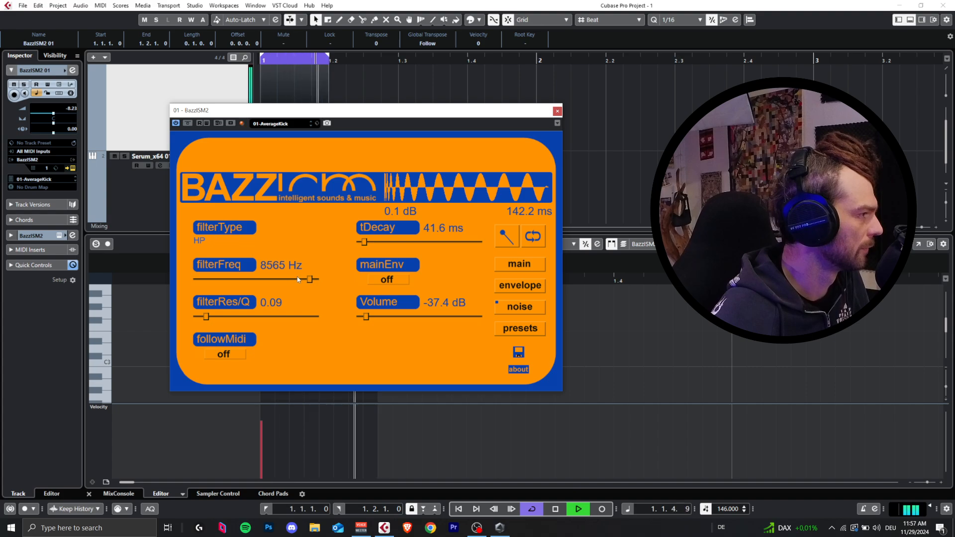
Step: Set the noise filter frequency to 5095 Hz, its resonance to 0.00 and the noise volume to -38.6 dB
{"action": "left_click_drag", "start_coordinate": [311, 279], "coordinate": [291, 282]}
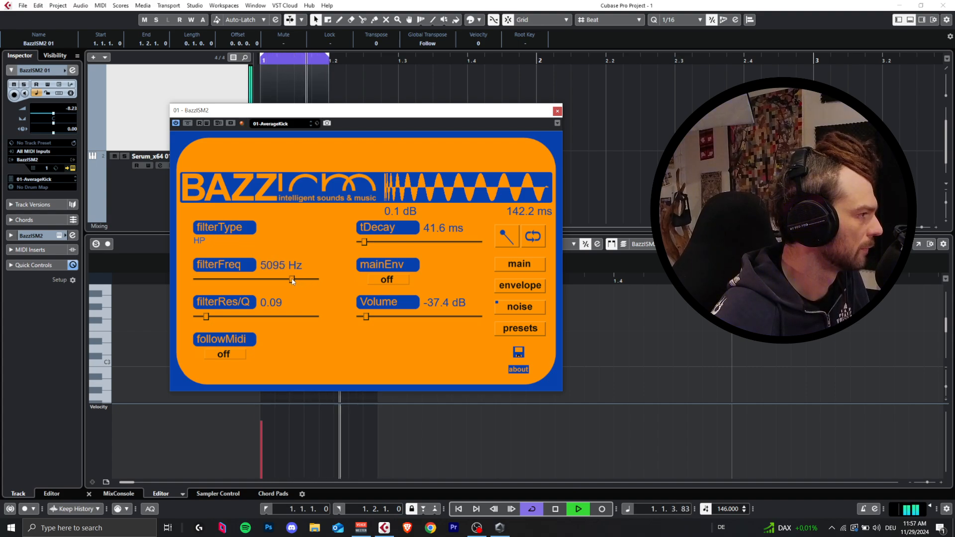
{"action": "left_click_drag", "start_coordinate": [366, 317], "coordinate": [364, 318]}
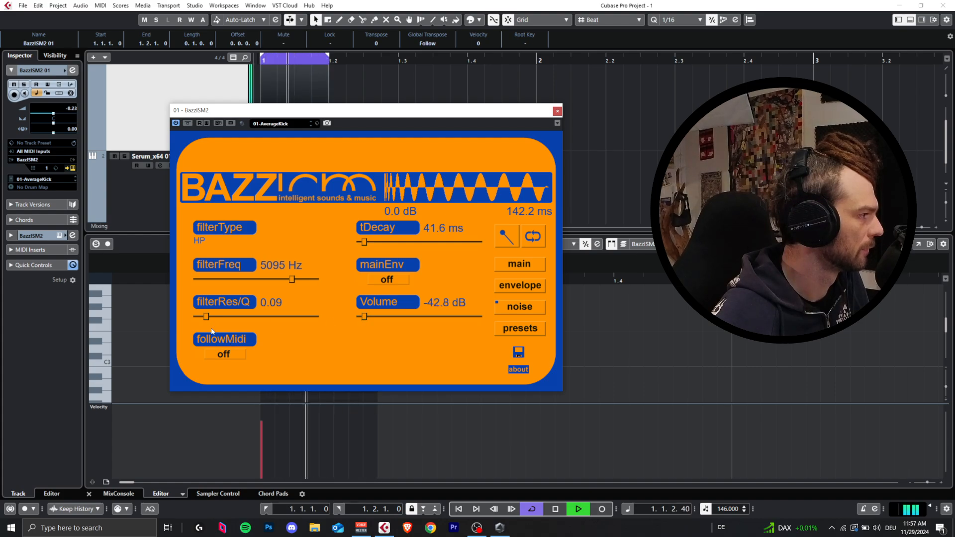
{"action": "left_click_drag", "start_coordinate": [206, 317], "coordinate": [185, 316]}
{"action": "left_click_drag", "start_coordinate": [364, 317], "coordinate": [366, 319]}
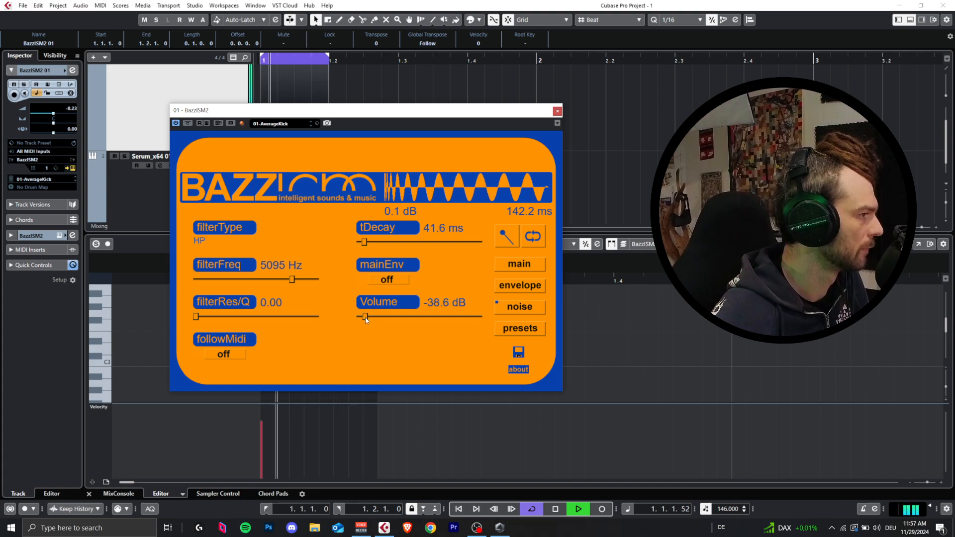
{"action": "key", "text": "space"}
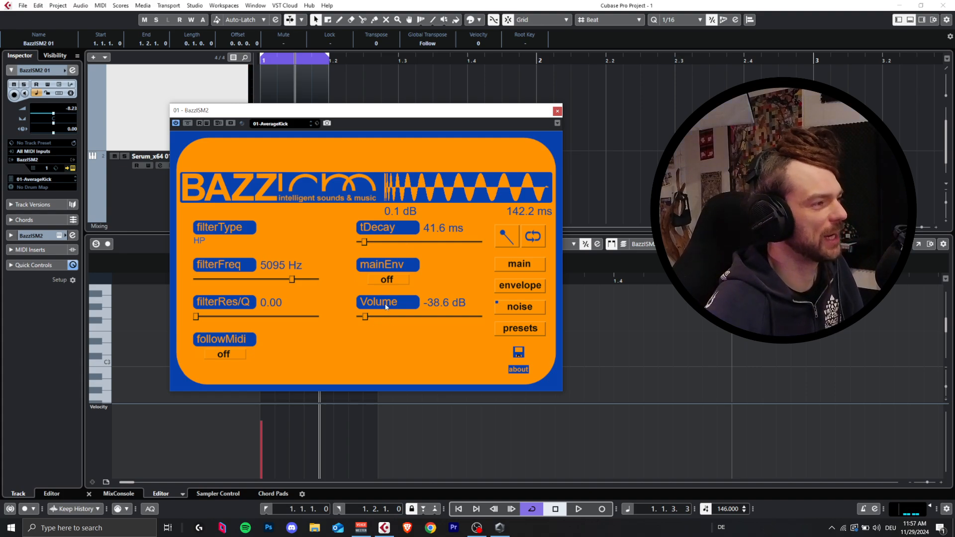
Step: Shorten the noise tDecay to 21.5 ms and set its volume to -46.3 dB while auditioning the loop
{"action": "mouse_move", "coordinate": [365, 317]}
{"action": "left_mouse_down"}
{"action": "mouse_move", "coordinate": [351, 317]}
{"action": "mouse_move", "coordinate": [362, 318]}
{"action": "left_mouse_up"}
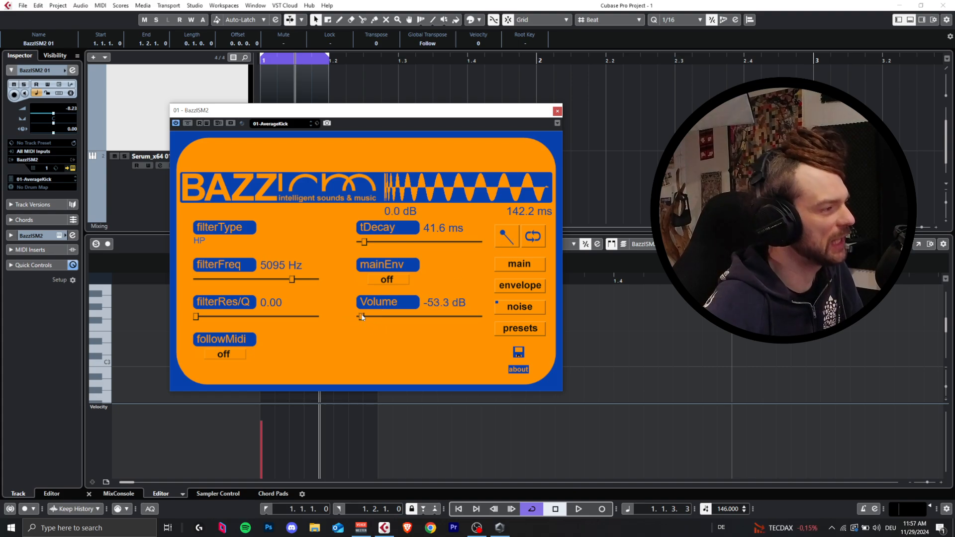
{"action": "key", "text": "space"}
{"action": "left_click_drag", "start_coordinate": [366, 243], "coordinate": [362, 245]}
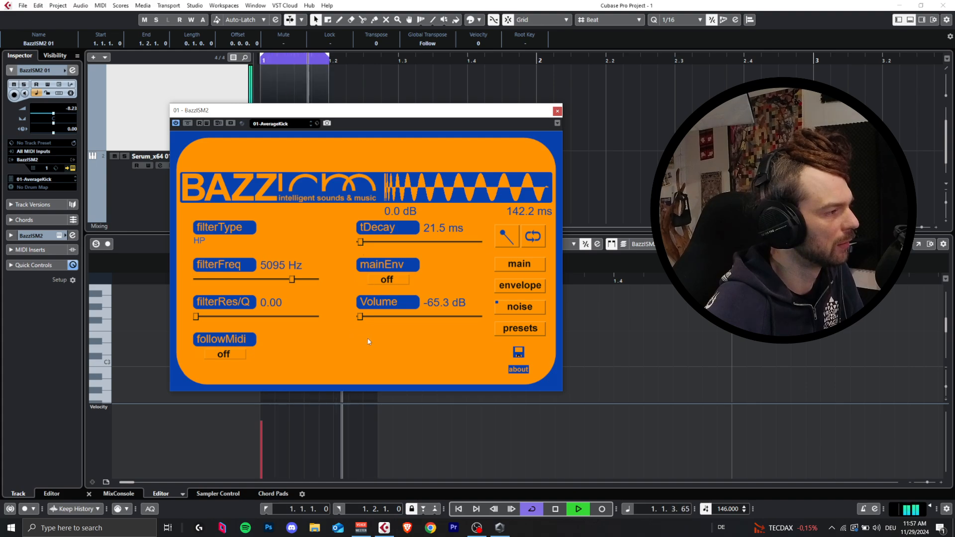
{"action": "mouse_move", "coordinate": [360, 317]}
{"action": "left_mouse_down"}
{"action": "mouse_move", "coordinate": [409, 316]}
{"action": "mouse_move", "coordinate": [363, 319]}
{"action": "left_mouse_up"}
{"action": "key", "text": "space"}
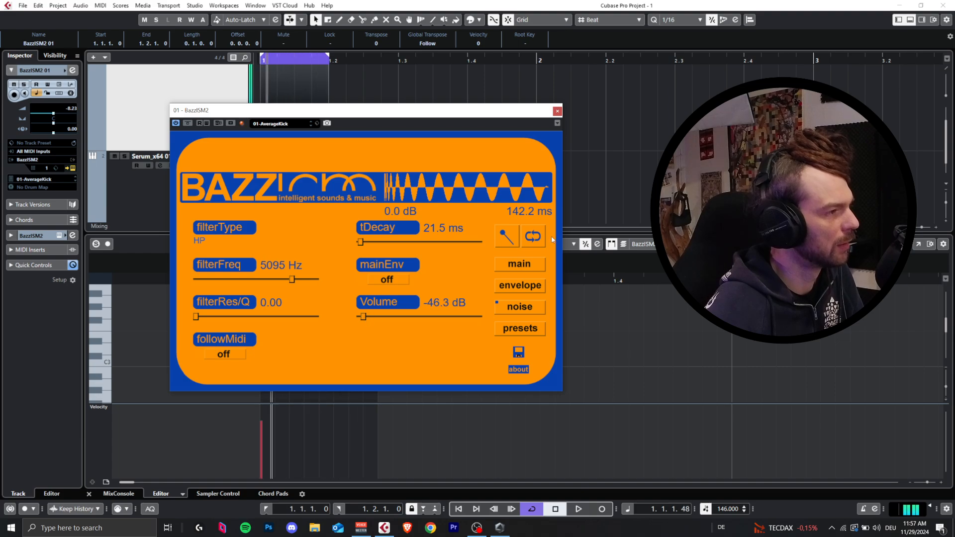
Step: Add a point at 0.05 in the kick's volume envelope, pull it below -12 dB and play the loop
{"action": "left_click", "coordinate": [527, 264]}
{"action": "left_click", "coordinate": [524, 285]}
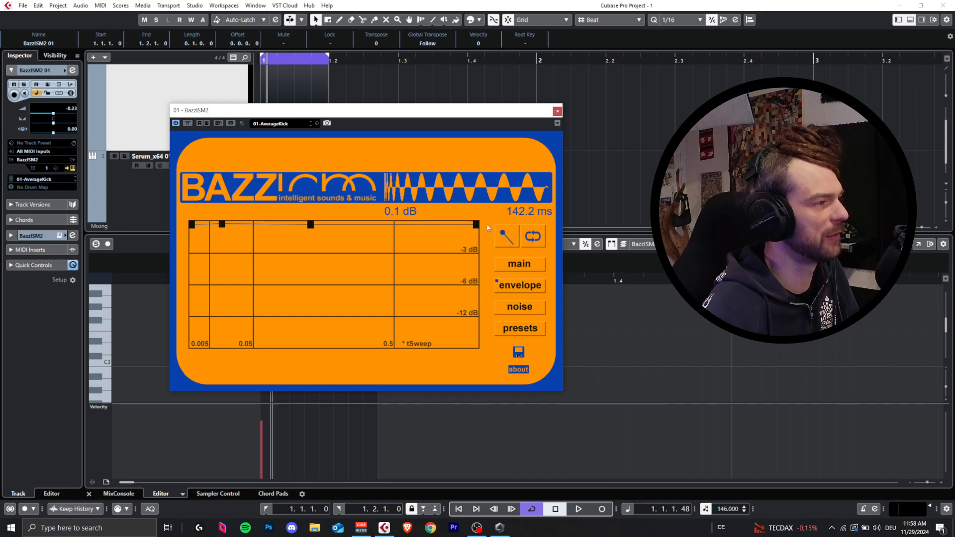
{"action": "mouse_move", "coordinate": [477, 225]}
{"action": "left_mouse_down"}
{"action": "mouse_move", "coordinate": [472, 353]}
{"action": "mouse_move", "coordinate": [476, 224]}
{"action": "left_mouse_up"}
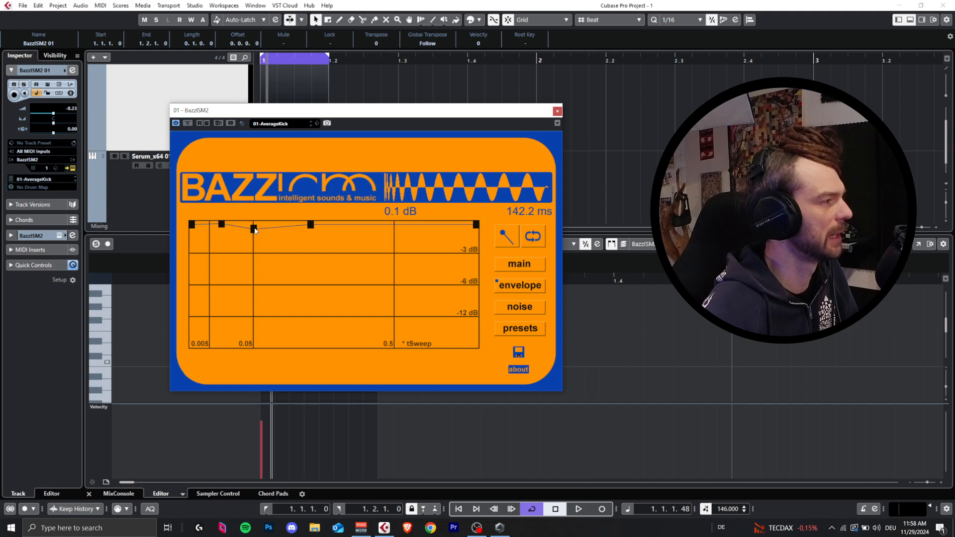
{"action": "left_click_drag", "start_coordinate": [254, 231], "coordinate": [254, 335]}
{"action": "key", "text": "space"}
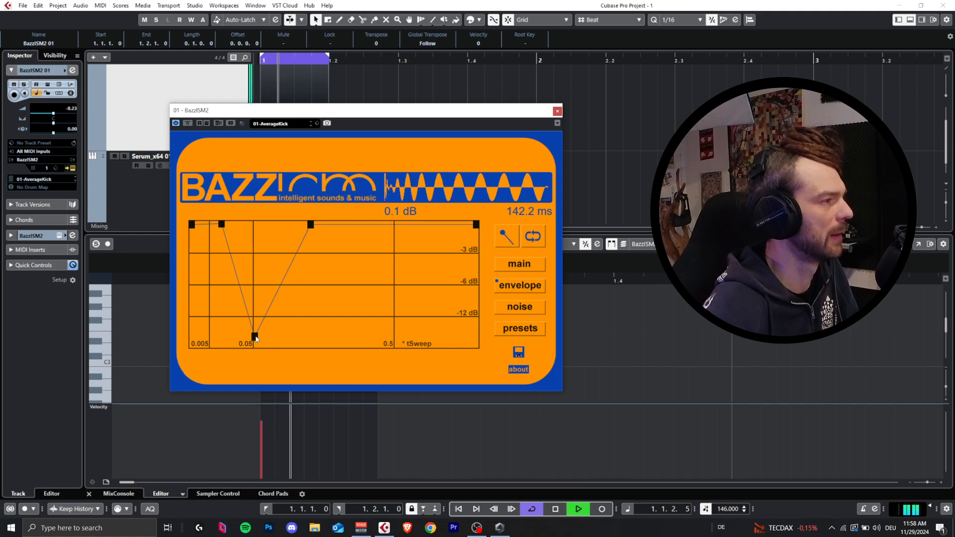
Step: Set the envelope dip at 0.05 to about -6 dB and move the preceding point to about 0.005
{"action": "left_click_drag", "start_coordinate": [254, 336], "coordinate": [254, 286]}
{"action": "key", "text": "space"}
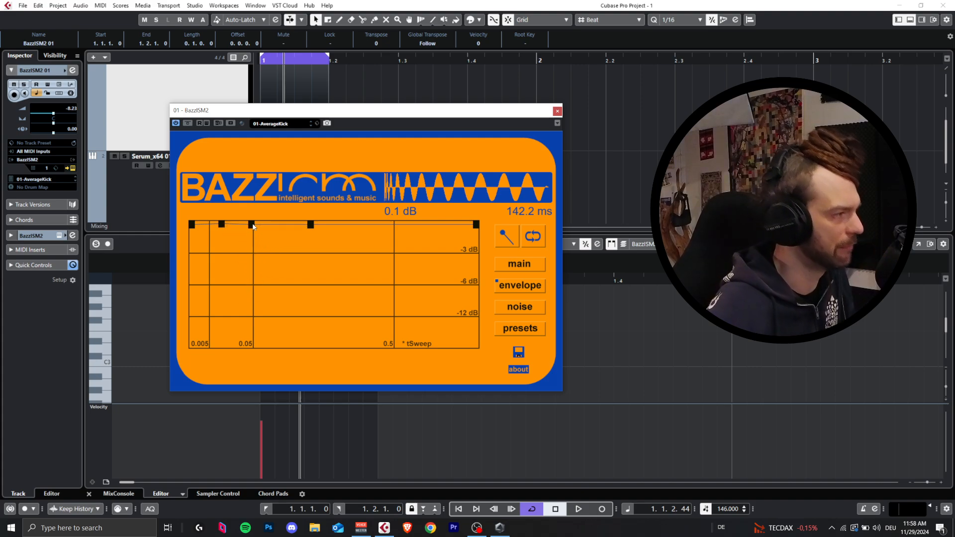
{"action": "left_click_drag", "start_coordinate": [252, 225], "coordinate": [255, 289]}
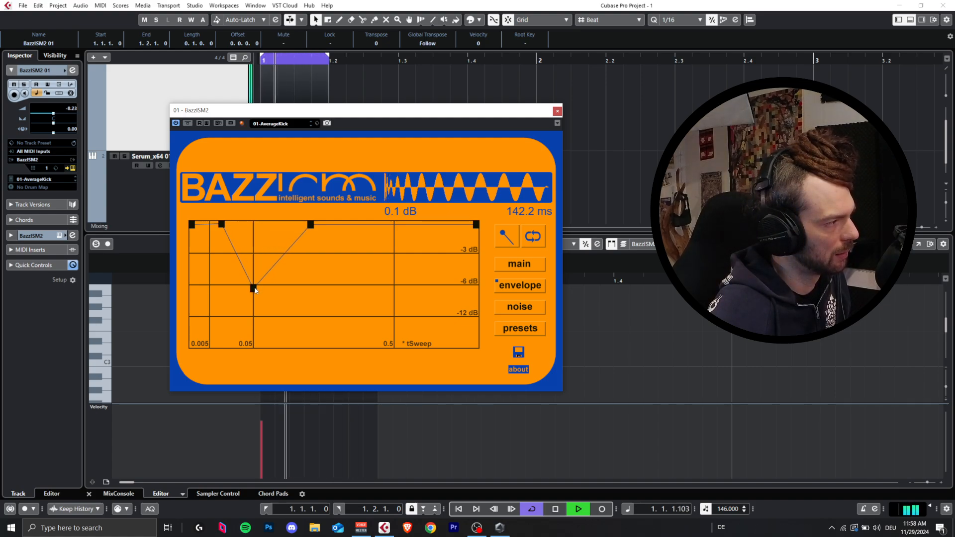
{"action": "left_click_drag", "start_coordinate": [221, 224], "coordinate": [192, 216]}
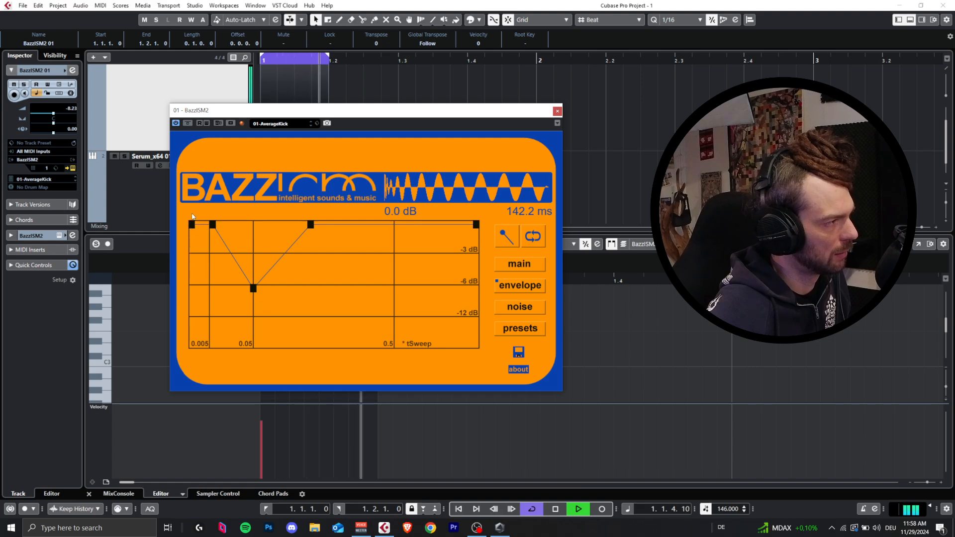
Step: Try the kick's main Distortion at 0.55 and return it to 0.00 during playback
{"action": "left_click", "coordinate": [519, 263]}
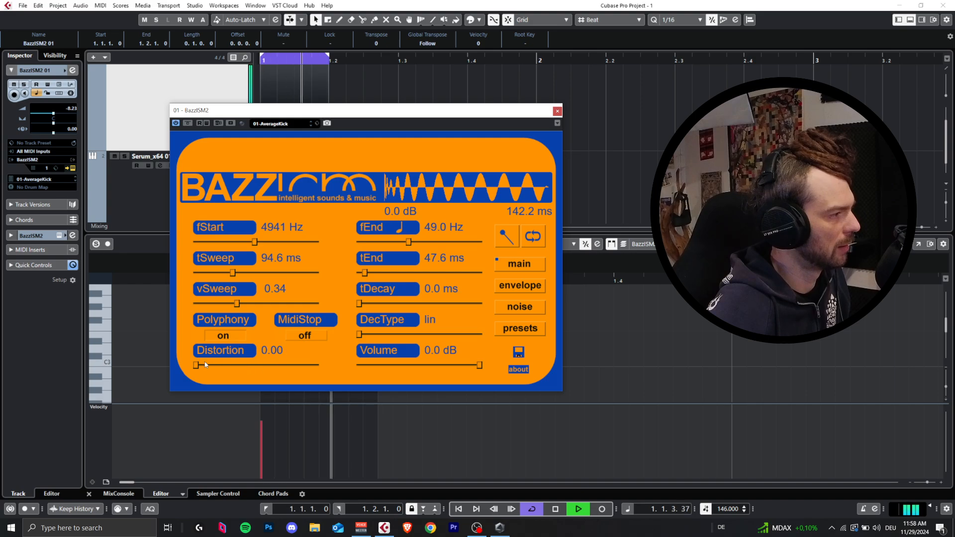
{"action": "left_click_drag", "start_coordinate": [223, 362], "coordinate": [330, 365]}
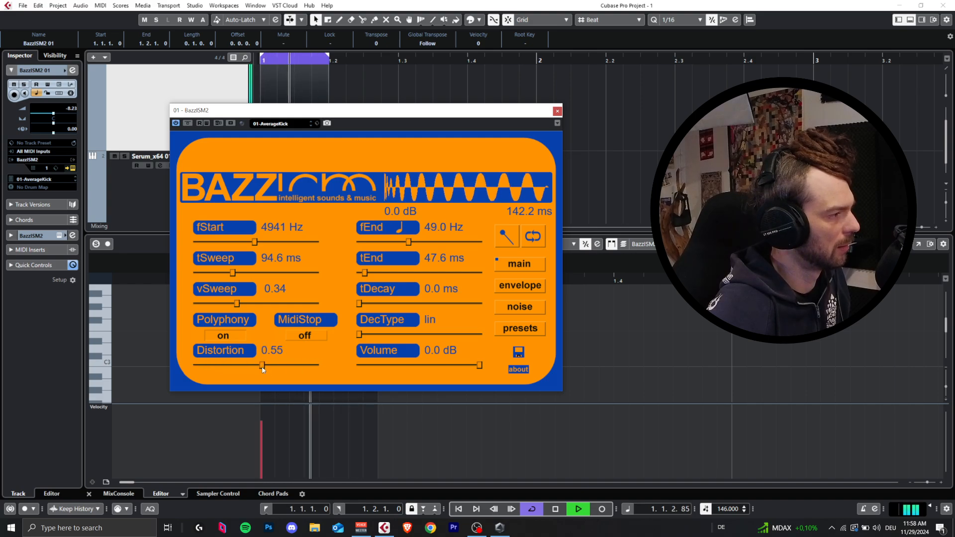
{"action": "left_click_drag", "start_coordinate": [258, 370], "coordinate": [188, 377]}
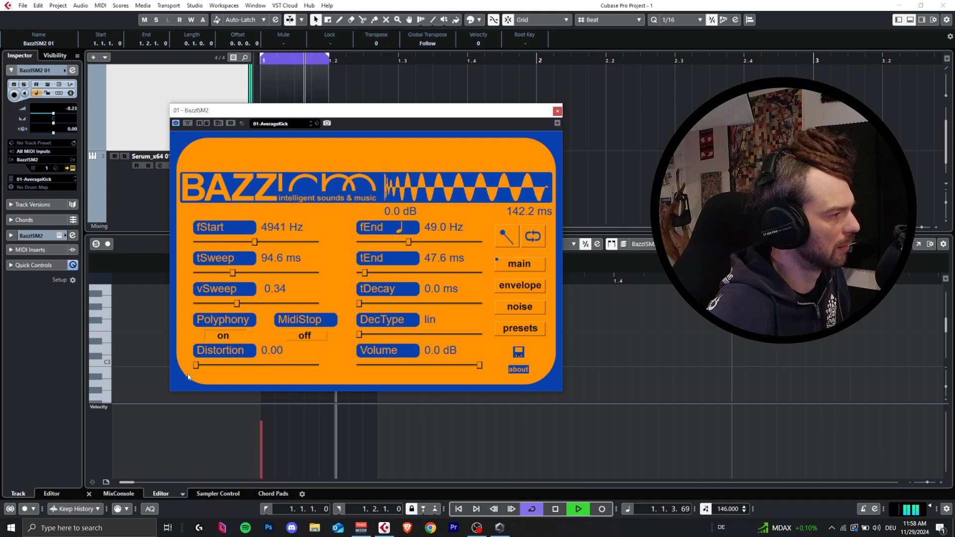
Step: Turn the noise volume fully down to -oo and set the kick's Distortion to 0.14
{"action": "left_click", "coordinate": [526, 311]}
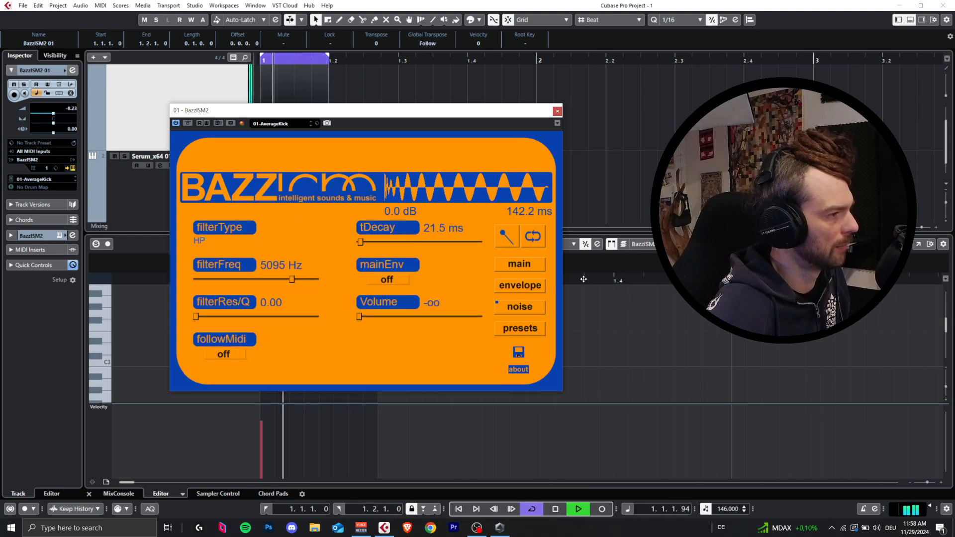
{"action": "left_click", "coordinate": [519, 263]}
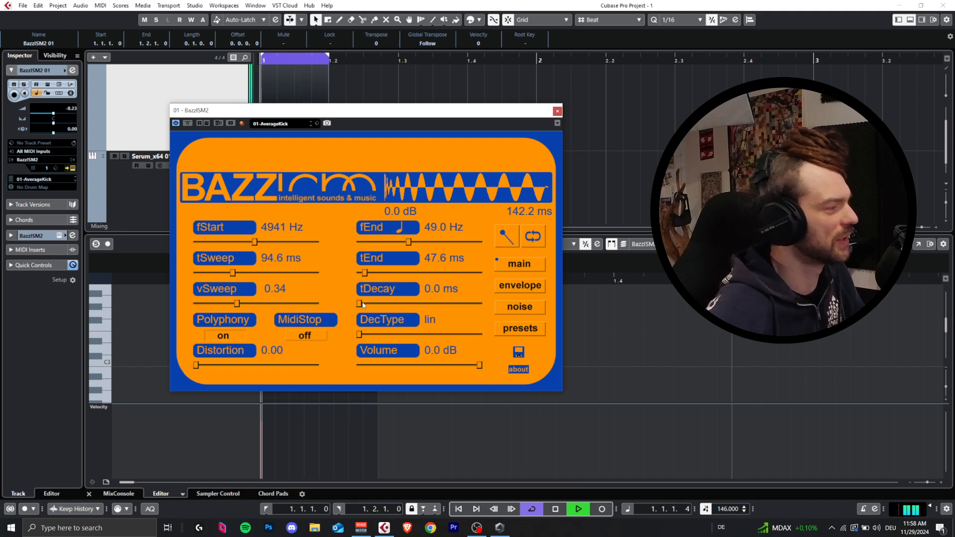
{"action": "mouse_move", "coordinate": [196, 366]}
{"action": "left_mouse_down"}
{"action": "mouse_move", "coordinate": [240, 367]}
{"action": "mouse_move", "coordinate": [215, 368]}
{"action": "left_mouse_up"}
{"action": "key", "text": "space"}
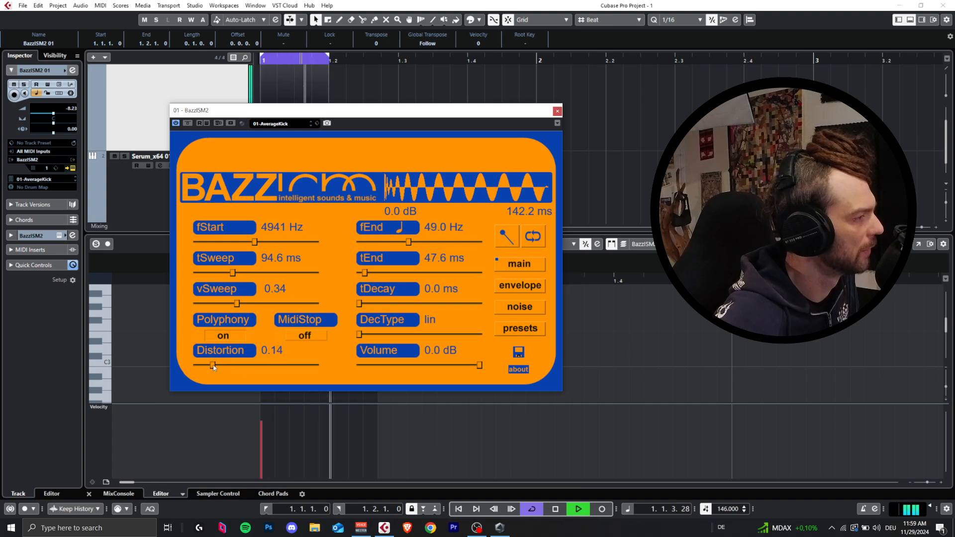
Step: Mute the Serum track and lower the kick's Distortion to 0.08 while playing the loop
{"action": "left_click", "coordinate": [130, 144]}
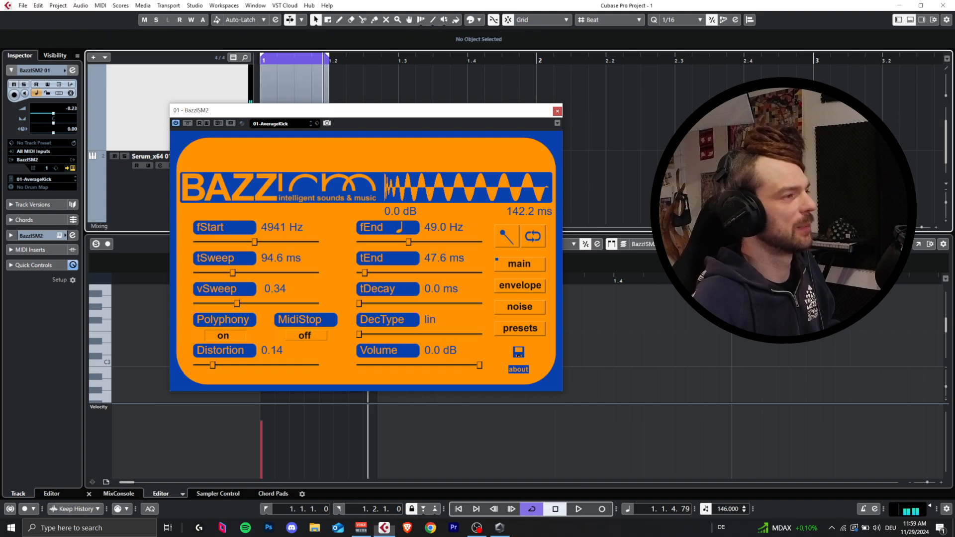
{"action": "left_click", "coordinate": [125, 156]}
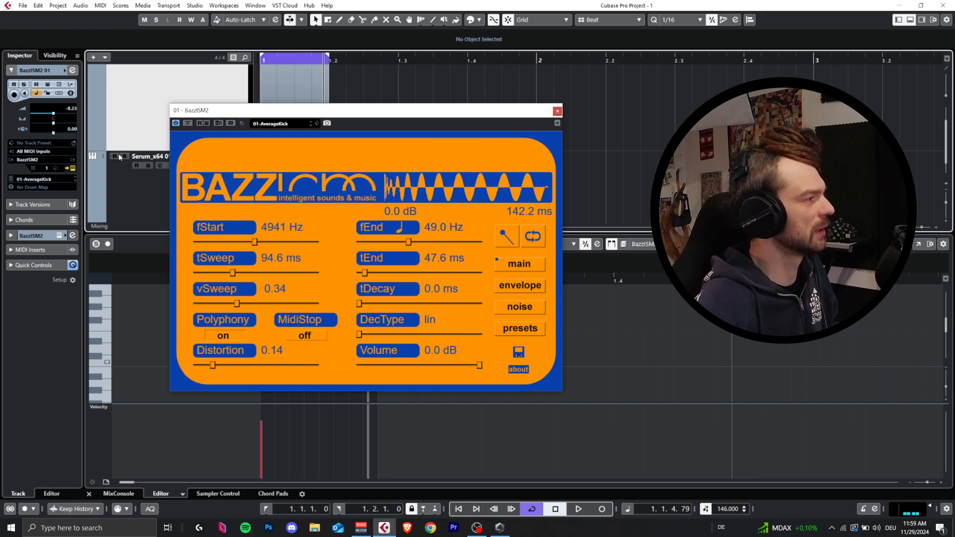
{"action": "key", "text": "space"}
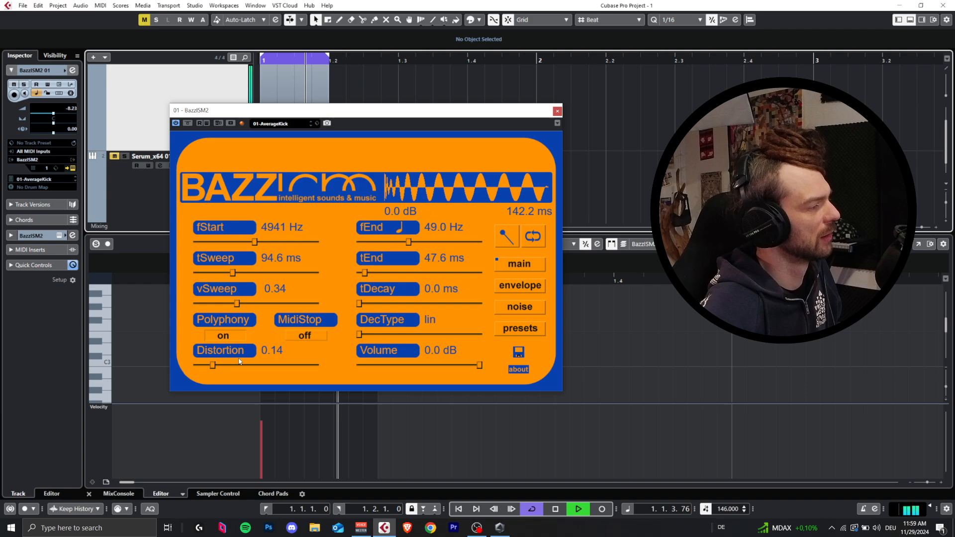
{"action": "mouse_move", "coordinate": [212, 365]}
{"action": "left_mouse_down"}
{"action": "mouse_move", "coordinate": [198, 368]}
{"action": "mouse_move", "coordinate": [286, 370]}
{"action": "mouse_move", "coordinate": [149, 369]}
{"action": "mouse_move", "coordinate": [213, 368]}
{"action": "mouse_move", "coordinate": [206, 376]}
{"action": "left_mouse_up"}
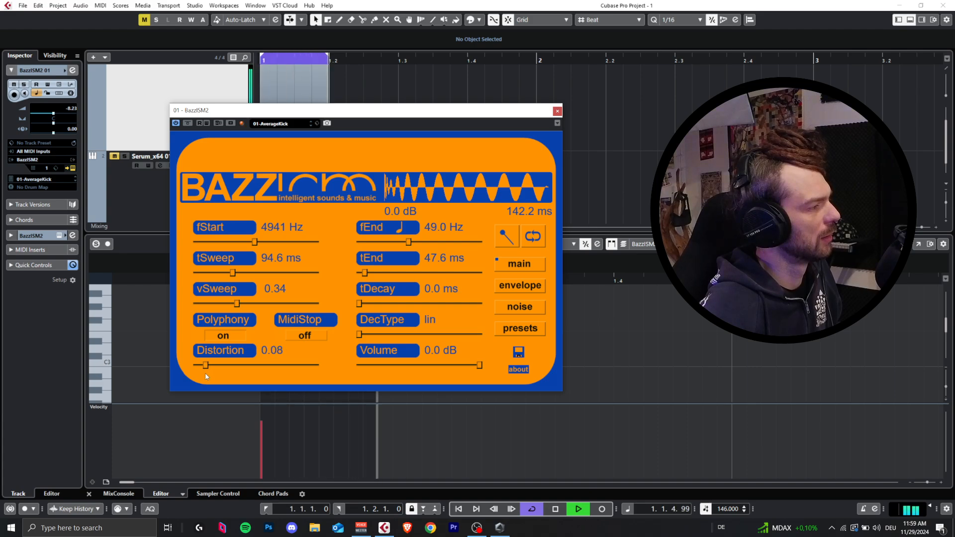
Step: Raise the envelope's -6 dB dip point back to full level and delete it
{"action": "left_click", "coordinate": [520, 285]}
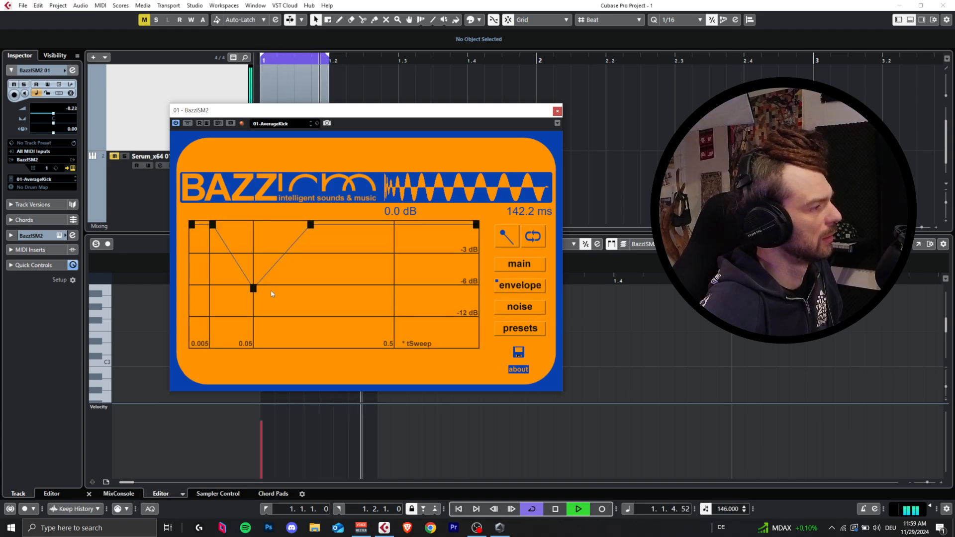
{"action": "left_click_drag", "start_coordinate": [254, 288], "coordinate": [258, 225]}
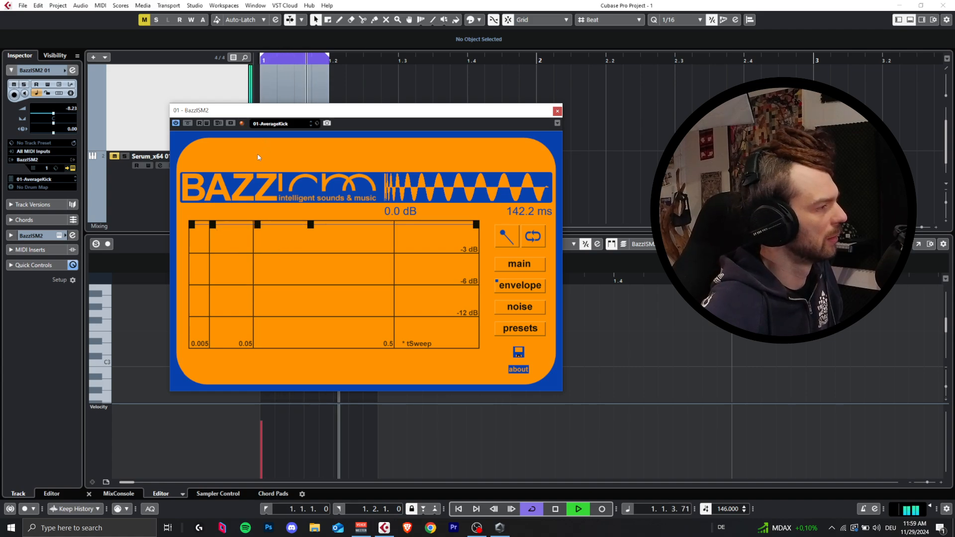
{"action": "right_click", "coordinate": [257, 224]}
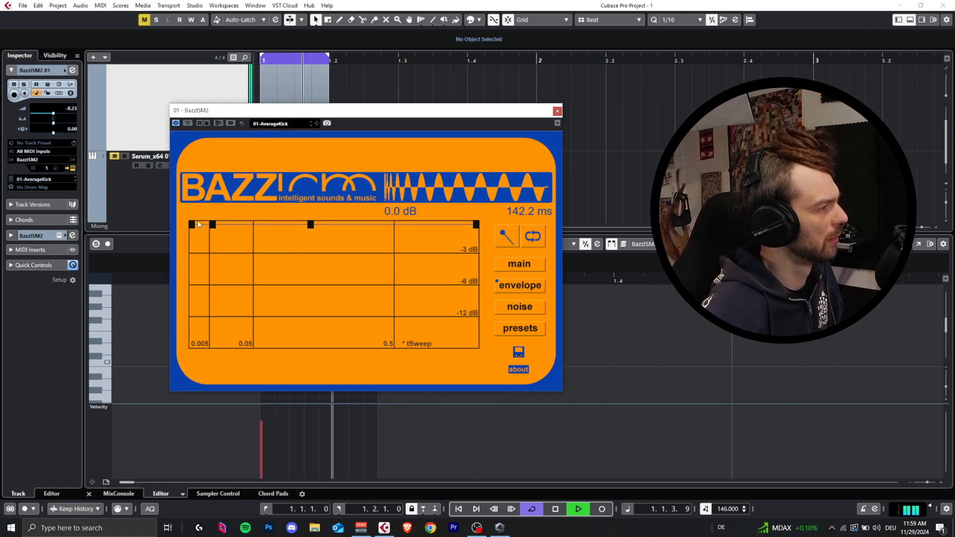
Step: Set the kick's vSweep to 0.31 and its tEnd to 46.5 ms
{"action": "left_click", "coordinate": [503, 267]}
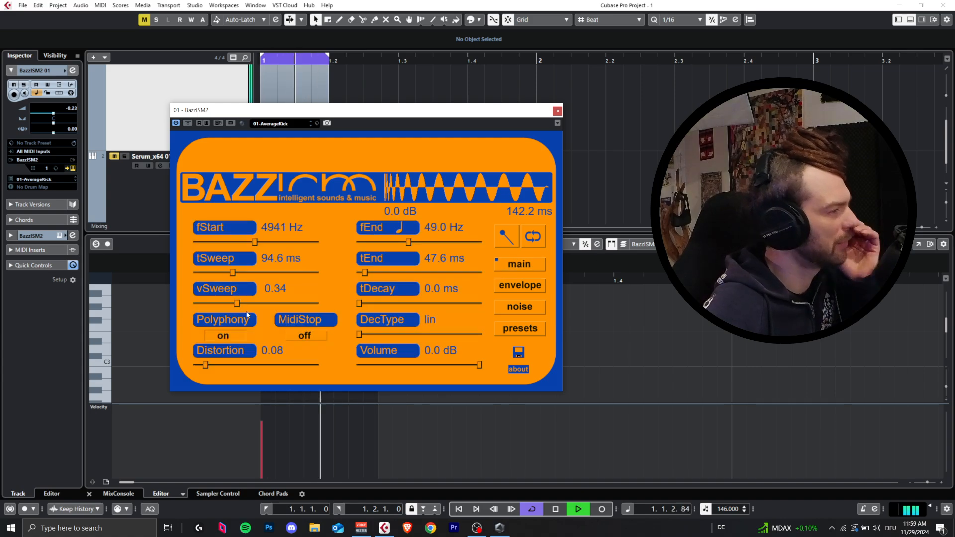
{"action": "mouse_move", "coordinate": [237, 303]}
{"action": "left_mouse_down"}
{"action": "mouse_move", "coordinate": [223, 310]}
{"action": "mouse_move", "coordinate": [232, 304]}
{"action": "left_mouse_up"}
{"action": "mouse_move", "coordinate": [365, 272]}
{"action": "left_mouse_down"}
{"action": "mouse_move", "coordinate": [380, 273]}
{"action": "mouse_move", "coordinate": [365, 273]}
{"action": "left_mouse_up"}
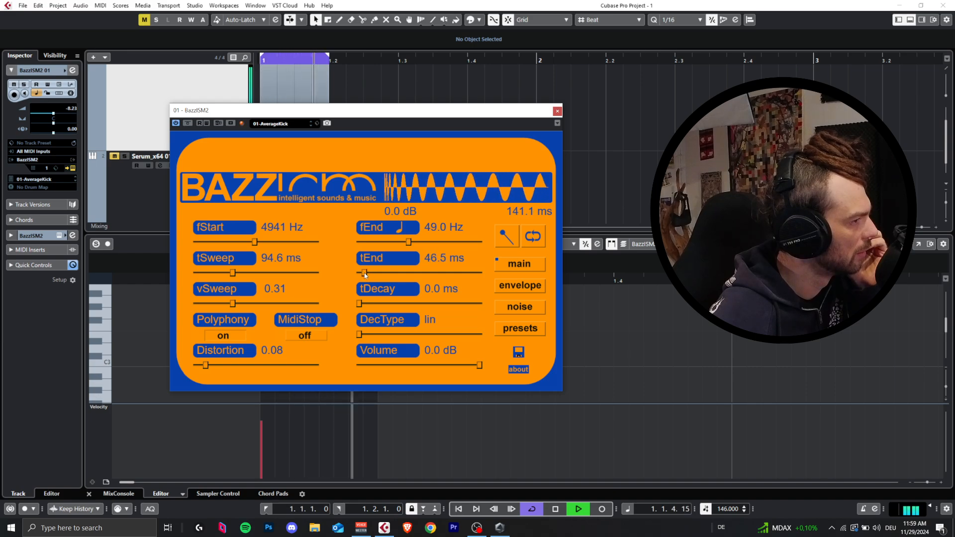
Step: Try tSweep at 127.9 ms and 131.4 ms, and set it to 109.6 ms while auditioning the kick
{"action": "left_click_drag", "start_coordinate": [232, 272], "coordinate": [251, 273]}
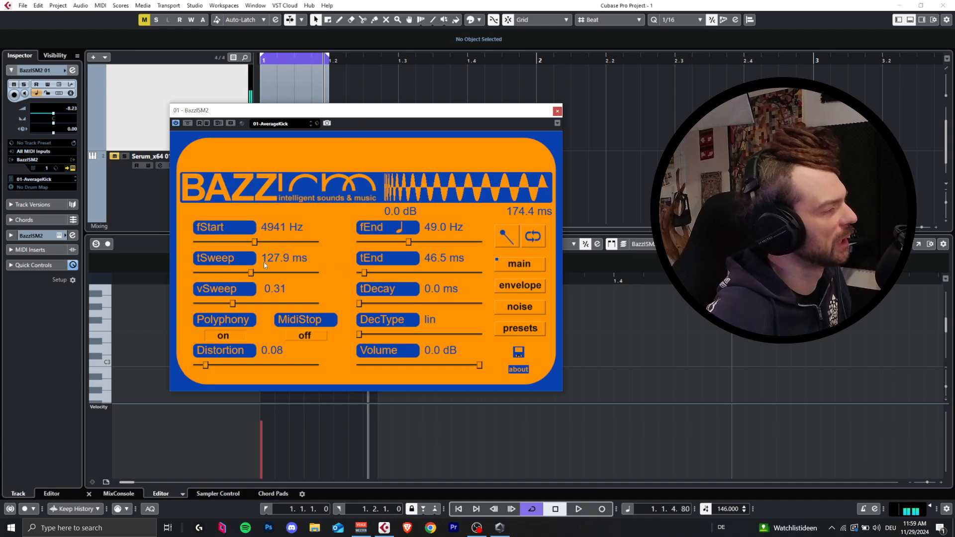
{"action": "key", "text": "space"}
{"action": "left_click_drag", "start_coordinate": [251, 272], "coordinate": [253, 272]}
{"action": "key", "text": "space"}
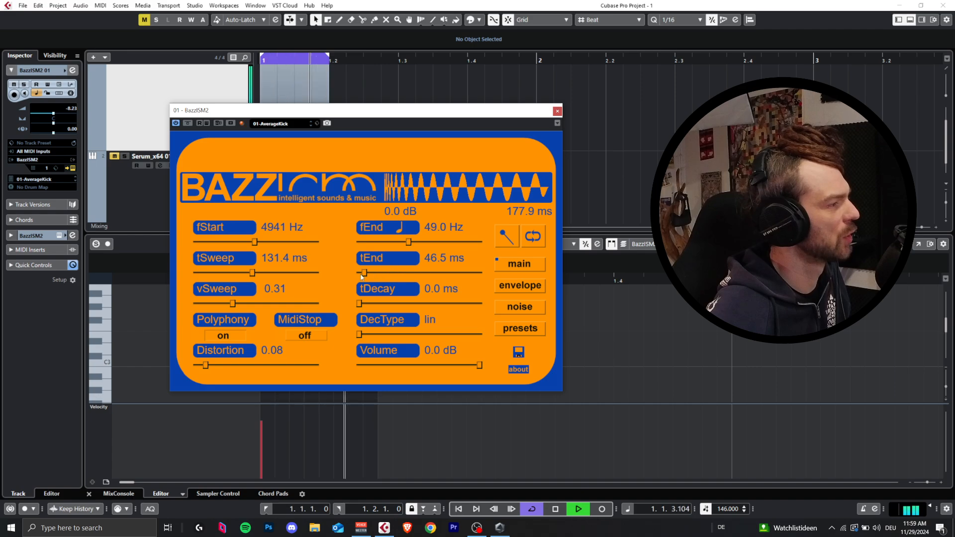
{"action": "left_click_drag", "start_coordinate": [254, 273], "coordinate": [241, 273]}
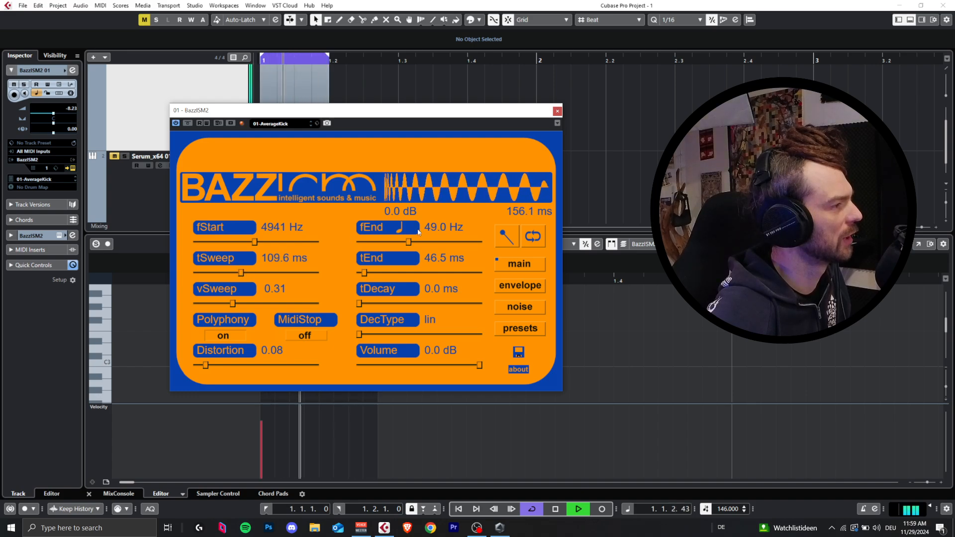
Step: Unmute the Serum track and set the kick's vSweep to 0.23, tEnd to 42.6 ms and tDecay to 29.5 ms
{"action": "left_click", "coordinate": [115, 156]}
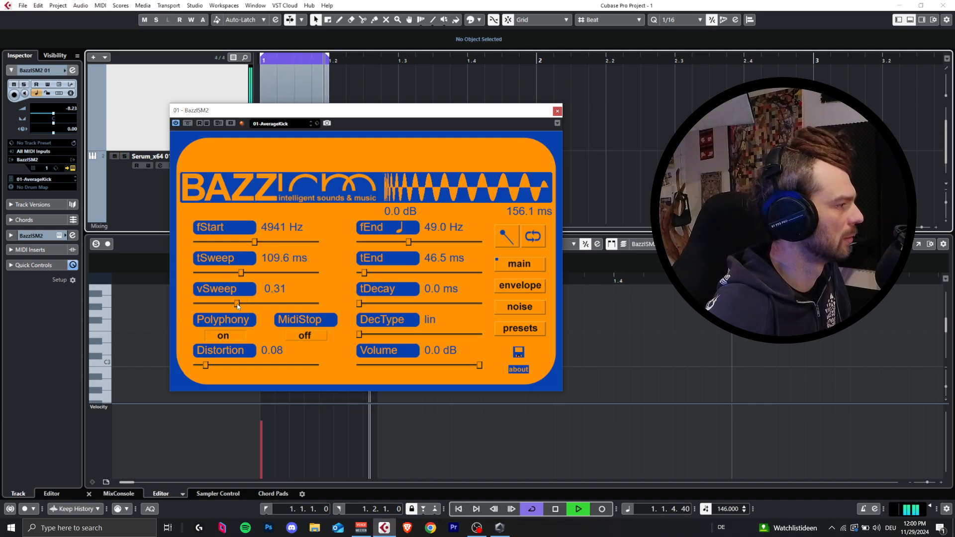
{"action": "left_click_drag", "start_coordinate": [237, 303], "coordinate": [223, 305]}
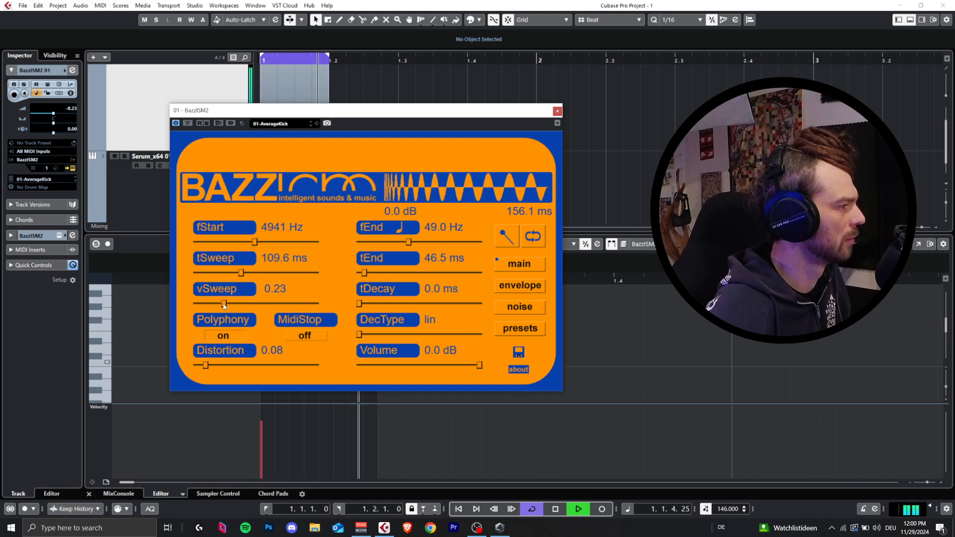
{"action": "mouse_move", "coordinate": [362, 272]}
{"action": "left_mouse_down"}
{"action": "mouse_move", "coordinate": [428, 303]}
{"action": "mouse_move", "coordinate": [386, 304]}
{"action": "mouse_move", "coordinate": [365, 273]}
{"action": "left_mouse_up"}
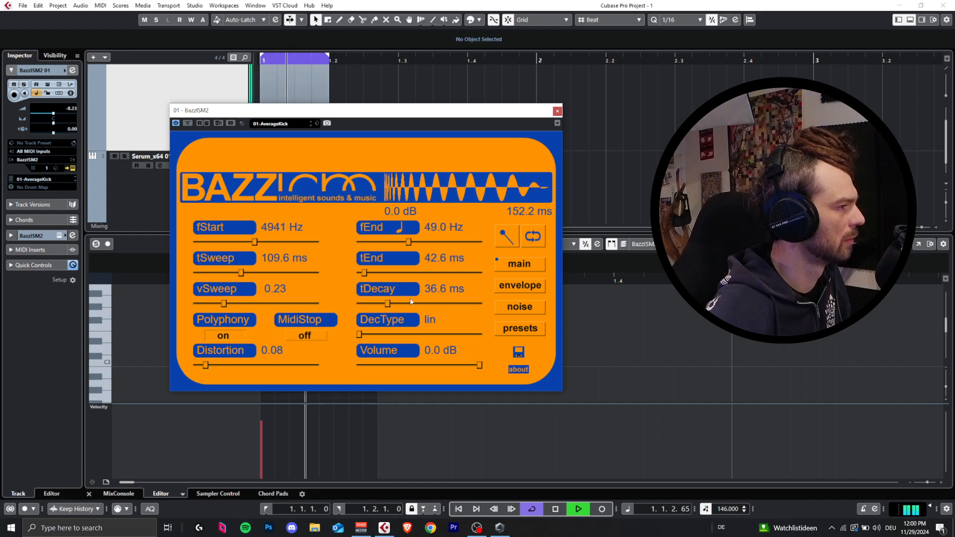
{"action": "left_click_drag", "start_coordinate": [411, 302], "coordinate": [383, 303]}
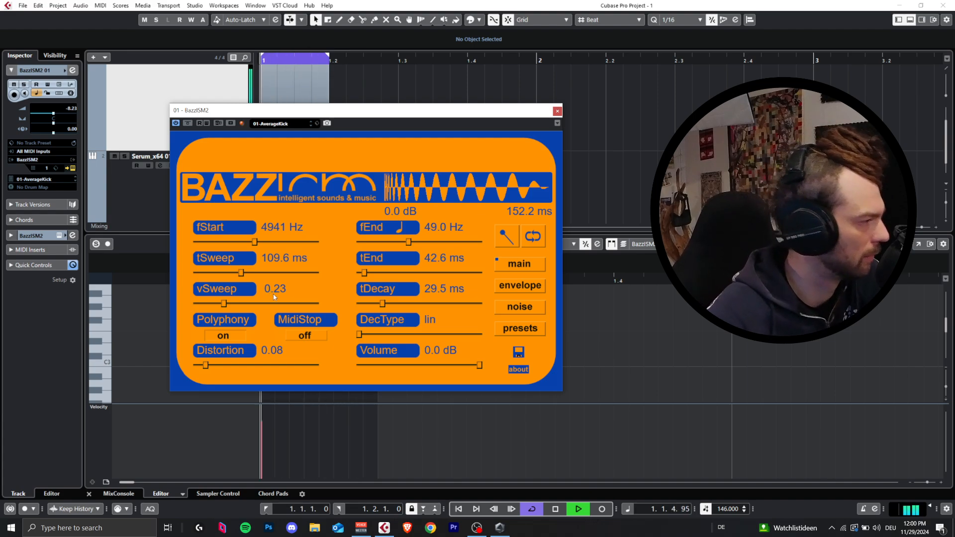
Step: Try vSweep at 0.07 and 0.28, raise fStart to 5253 Hz, and set vSweep to 0.34
{"action": "left_click_drag", "start_coordinate": [224, 303], "coordinate": [215, 304]}
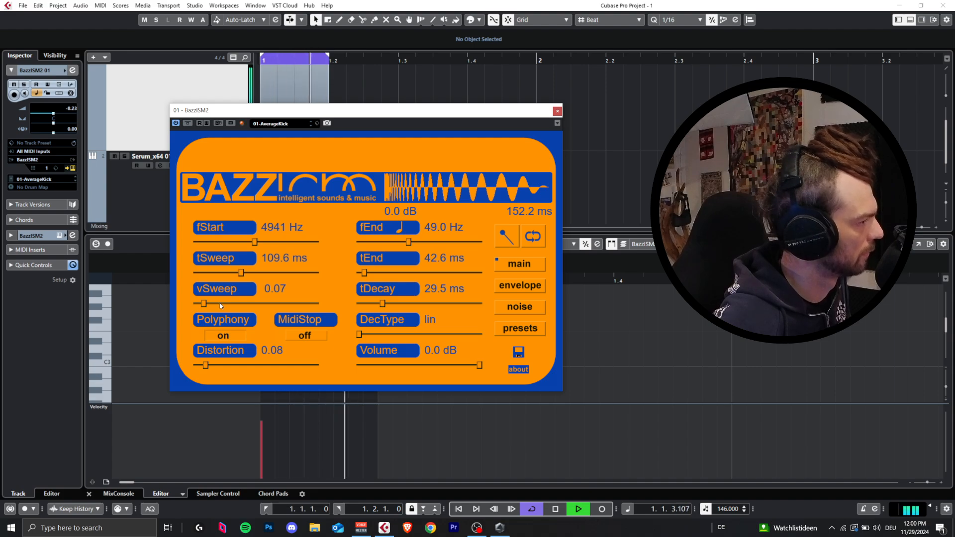
{"action": "left_click_drag", "start_coordinate": [204, 304], "coordinate": [230, 310]}
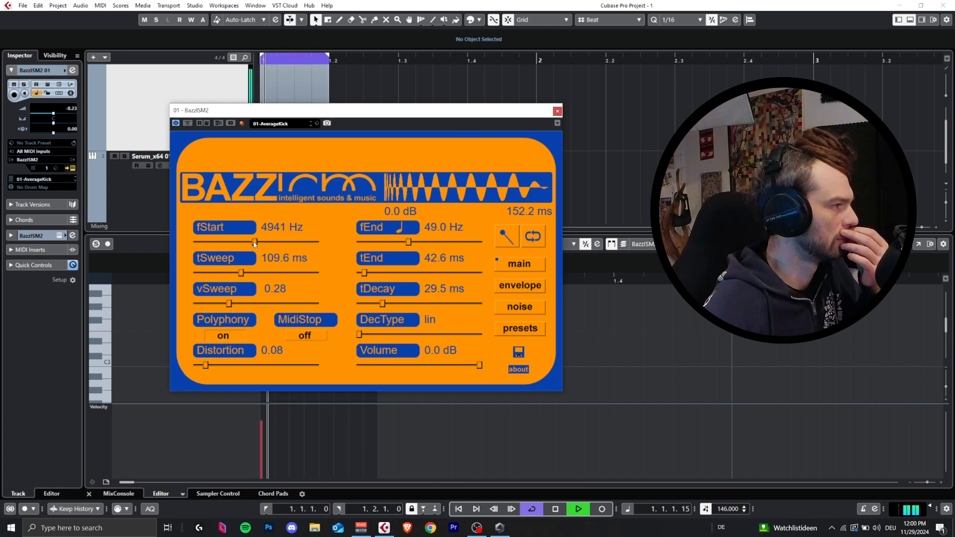
{"action": "left_click_drag", "start_coordinate": [254, 243], "coordinate": [259, 246]}
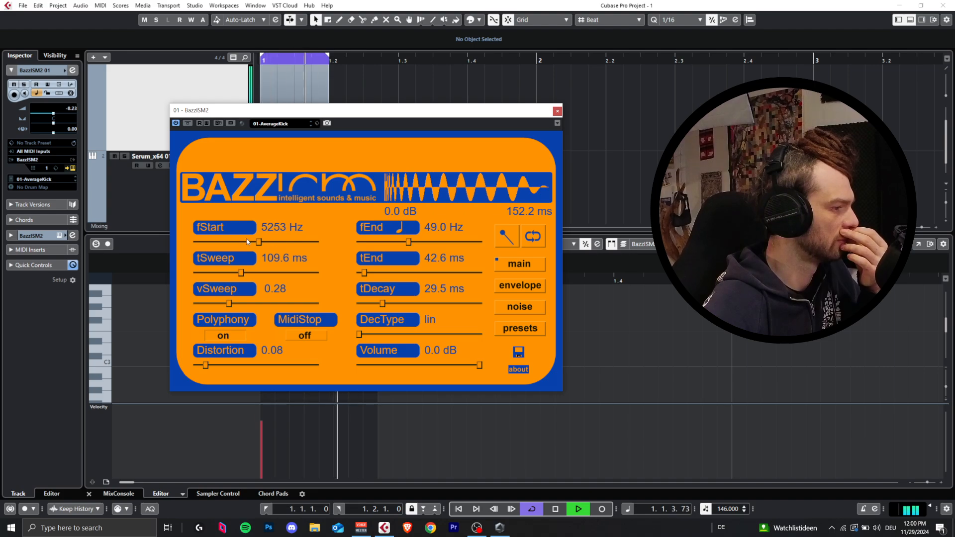
{"action": "left_click_drag", "start_coordinate": [237, 310], "coordinate": [240, 310]}
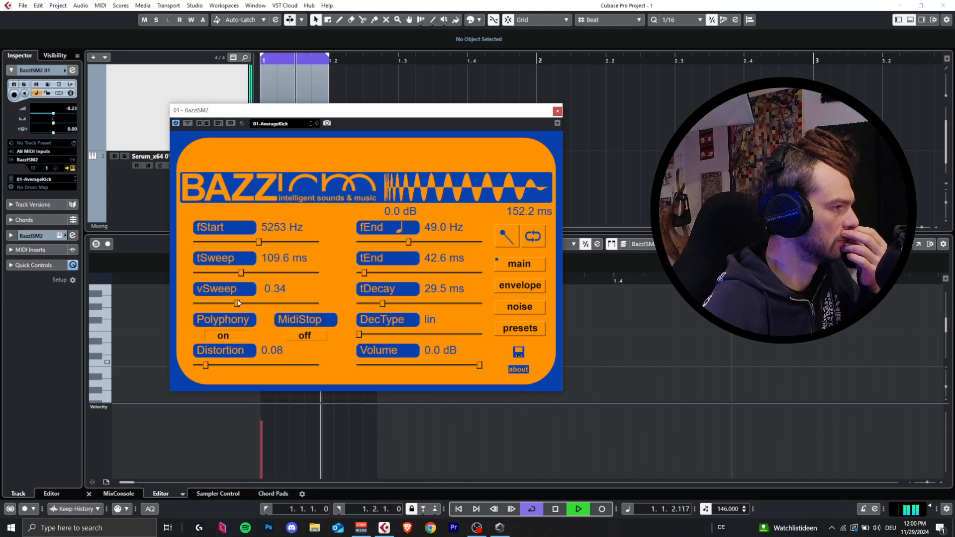
Step: Set the kick's Distortion to 0.00 and stop the loop playback
{"action": "left_click", "coordinate": [529, 286]}
{"action": "left_click", "coordinate": [519, 264]}
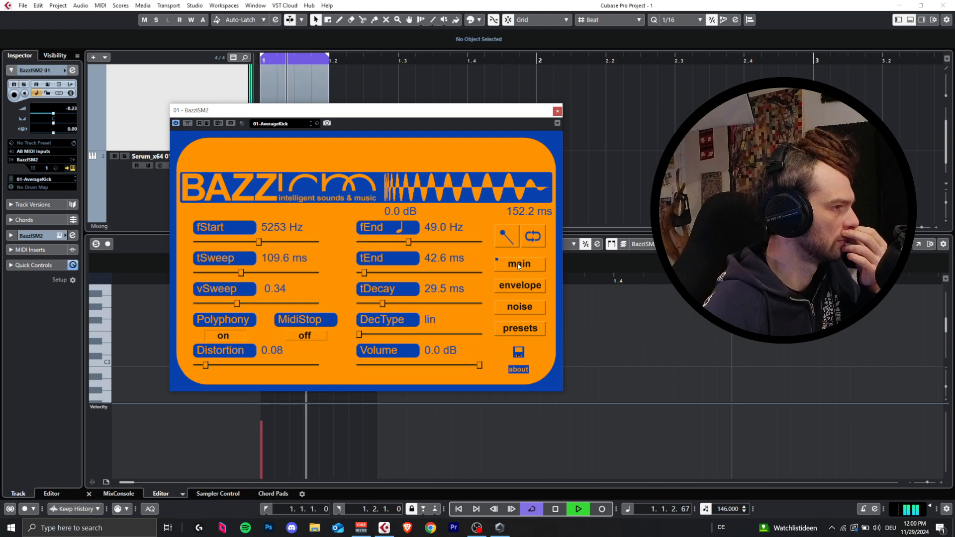
{"action": "left_click_drag", "start_coordinate": [197, 372], "coordinate": [177, 366]}
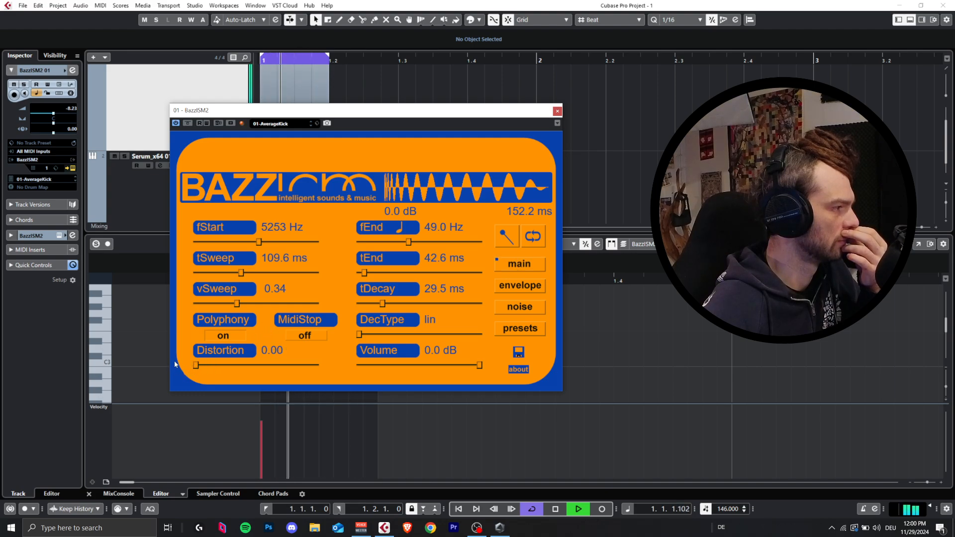
{"action": "key", "text": "space"}
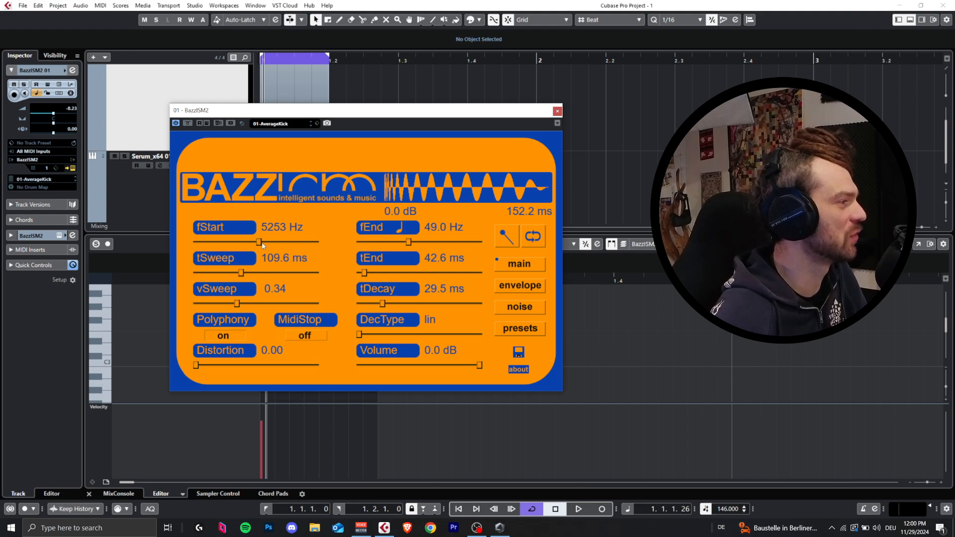
Step: Play the loop, set the kick's vSweep to 0.11 and pull its envelope down at the 0.05 mark to just above -3 dB
{"action": "key", "text": "space"}
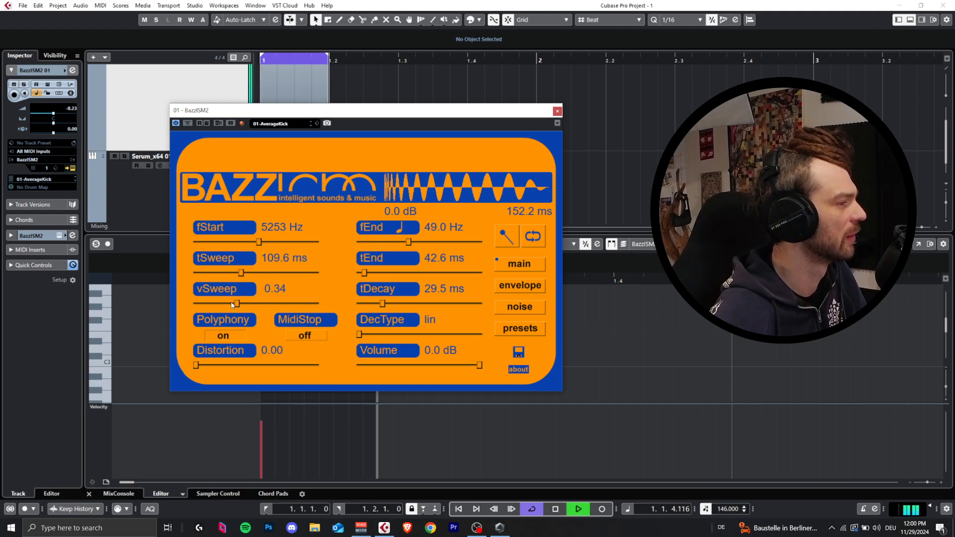
{"action": "left_click_drag", "start_coordinate": [231, 305], "coordinate": [210, 303]}
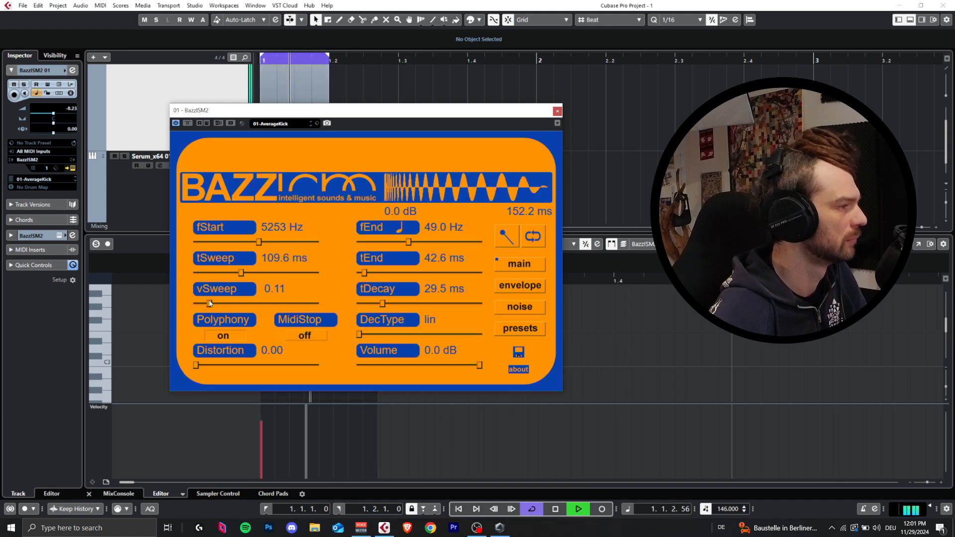
{"action": "left_click", "coordinate": [532, 286]}
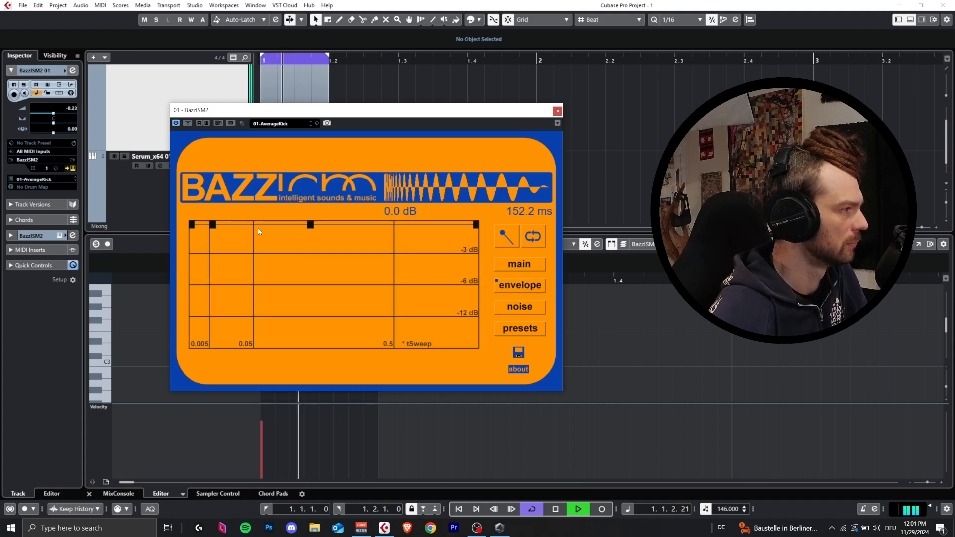
{"action": "mouse_move", "coordinate": [258, 231]}
{"action": "left_mouse_down"}
{"action": "mouse_move", "coordinate": [254, 314]}
{"action": "mouse_move", "coordinate": [254, 250]}
{"action": "left_mouse_up"}
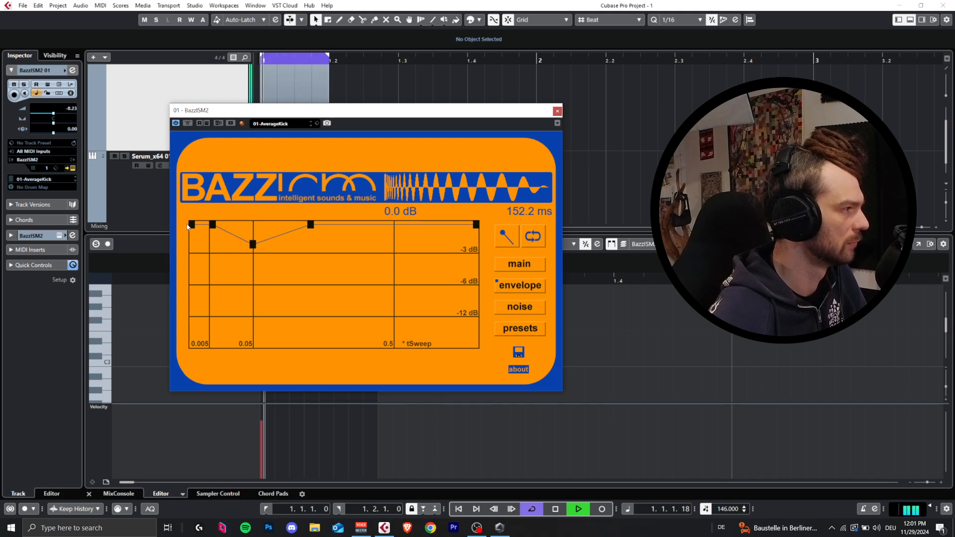
Step: Try lowering the kick envelope's first point below -6 dB and its second point to nearly -6 dB, returning each to the top
{"action": "left_click_drag", "start_coordinate": [188, 226], "coordinate": [192, 301]}
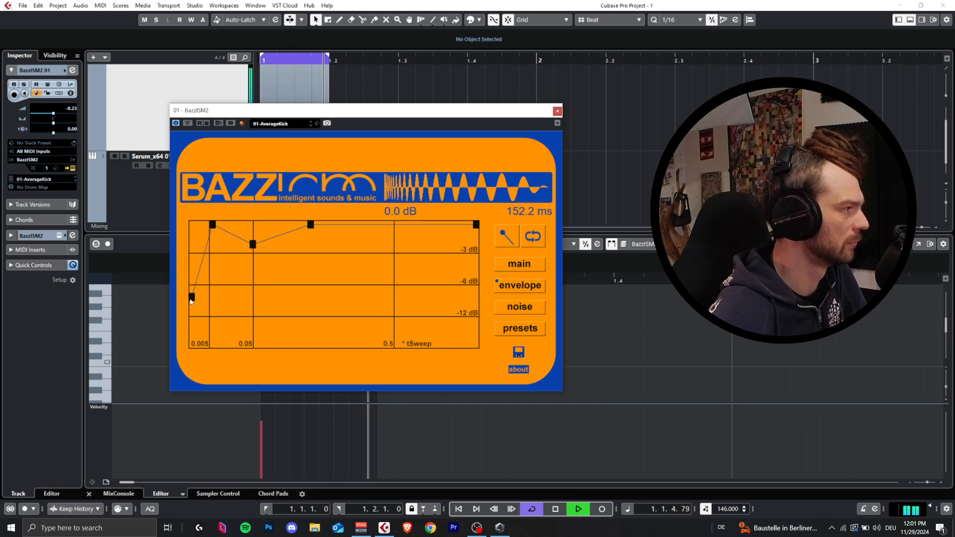
{"action": "left_click_drag", "start_coordinate": [213, 228], "coordinate": [201, 208]}
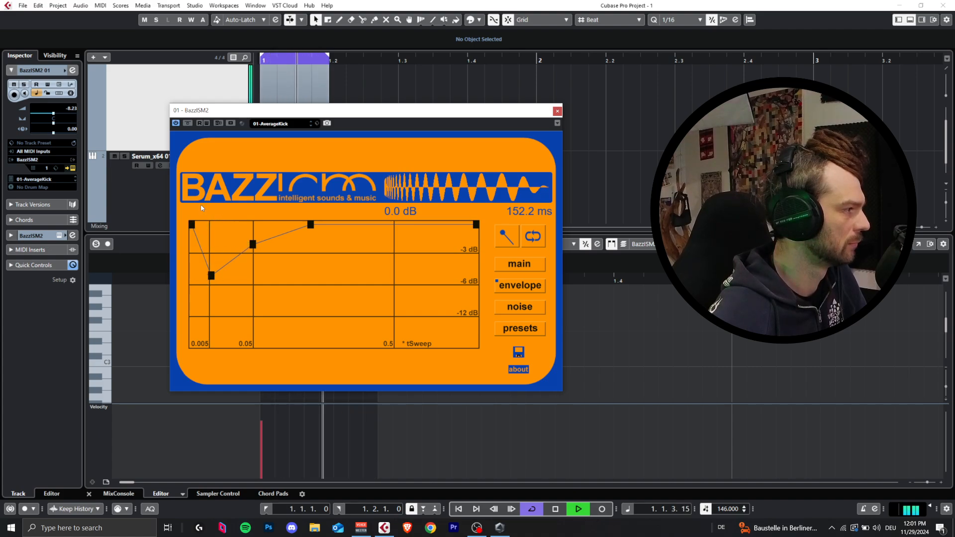
{"action": "left_click_drag", "start_coordinate": [211, 276], "coordinate": [214, 222]}
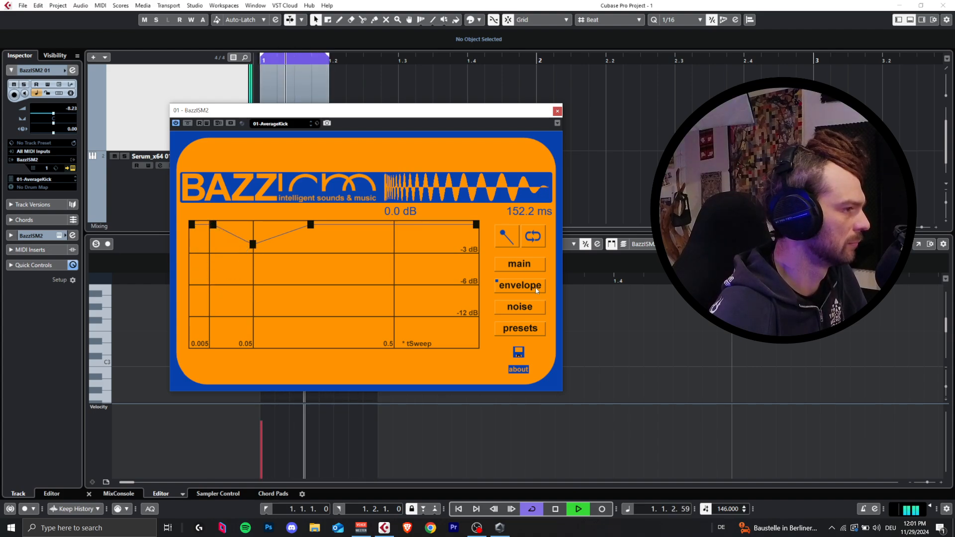
Step: Set the kick's vSweep to 0.24, stretch the envelope dip to just before 0.5 and deepen it below -3 dB, and close the plug-in
{"action": "left_click", "coordinate": [519, 264]}
{"action": "mouse_move", "coordinate": [209, 305]}
{"action": "left_mouse_down"}
{"action": "mouse_move", "coordinate": [233, 305]}
{"action": "mouse_move", "coordinate": [224, 305]}
{"action": "left_mouse_up"}
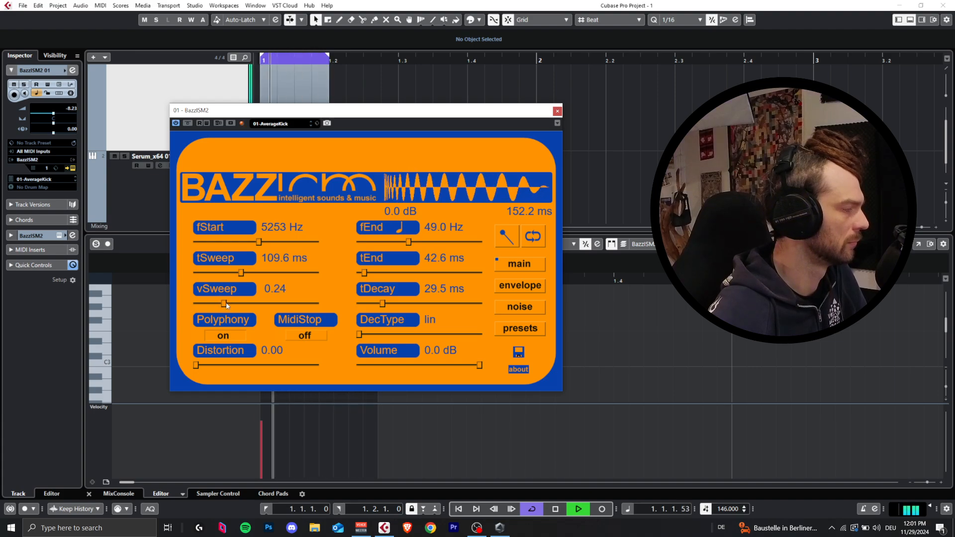
{"action": "left_click", "coordinate": [526, 295]}
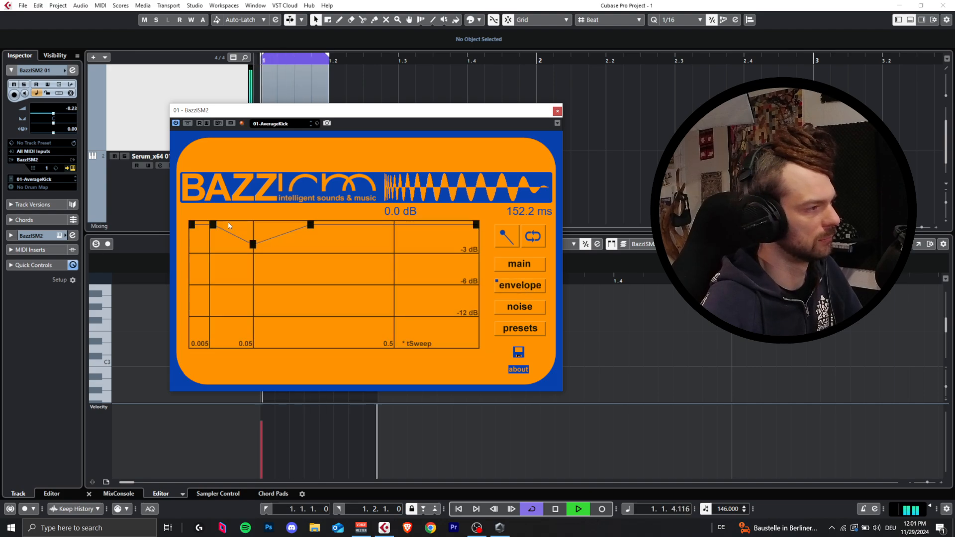
{"action": "left_click_drag", "start_coordinate": [306, 225], "coordinate": [379, 222]}
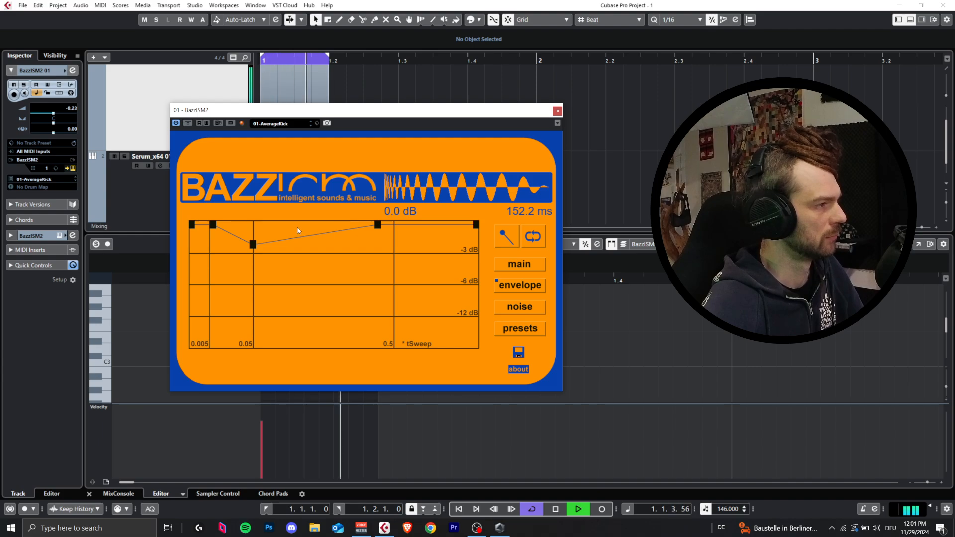
{"action": "mouse_move", "coordinate": [253, 246]}
{"action": "left_mouse_down"}
{"action": "mouse_move", "coordinate": [253, 287]}
{"action": "mouse_move", "coordinate": [253, 263]}
{"action": "left_mouse_up"}
{"action": "left_click", "coordinate": [528, 268]}
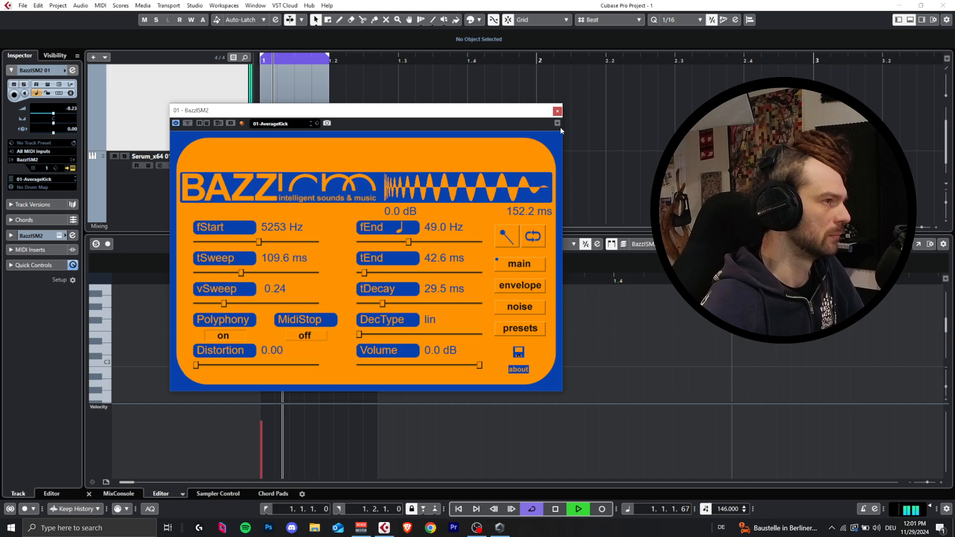
{"action": "left_click", "coordinate": [557, 111]}
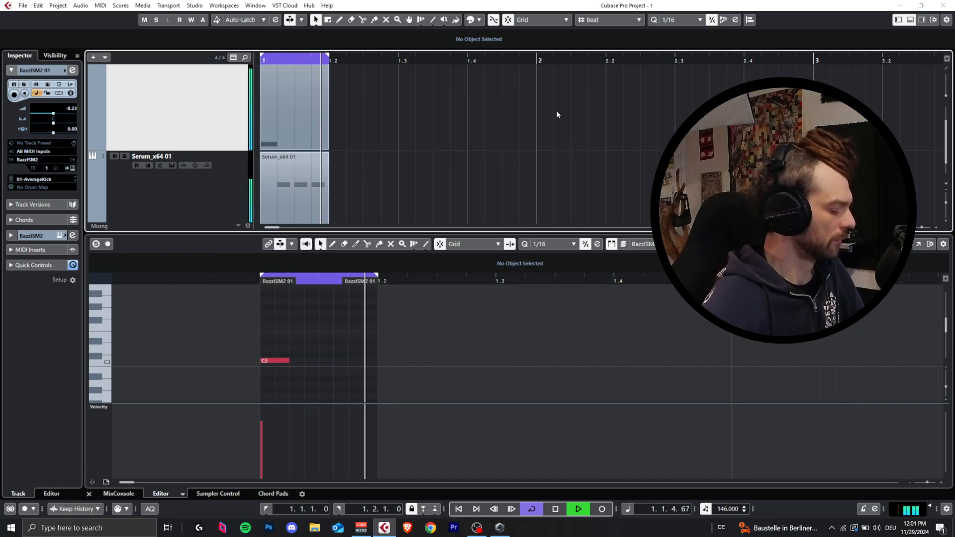
Step: Open the mixer and raise the Serum channel to 6.02 dB and the BazzISM2 channel to -7.29 dB
{"action": "key", "text": "F3"}
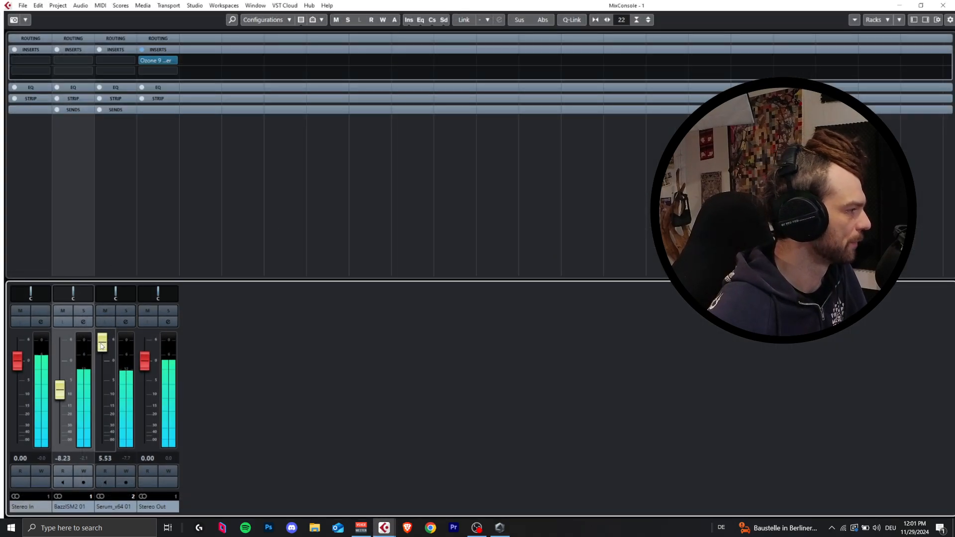
{"action": "left_click_drag", "start_coordinate": [103, 342], "coordinate": [103, 339]}
{"action": "left_click_drag", "start_coordinate": [63, 393], "coordinate": [61, 393]}
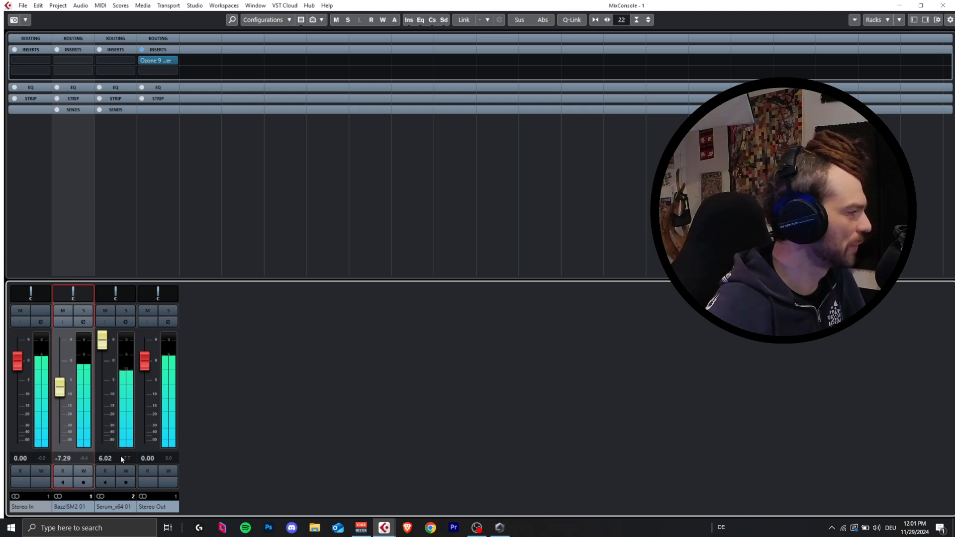
Step: Reset the peak meters, try the BazzISM2 channel at -7.59 and -8.23 dB, set it to -8.72 dB and close the mixer
{"action": "left_click", "coordinate": [135, 480]}
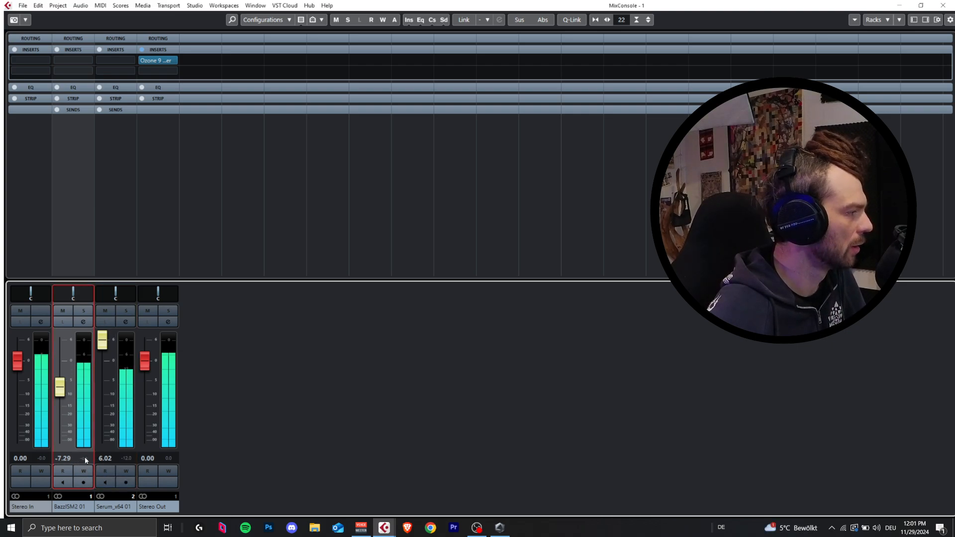
{"action": "left_click", "coordinate": [61, 388]}
{"action": "left_click_drag", "start_coordinate": [61, 388], "coordinate": [61, 389]}
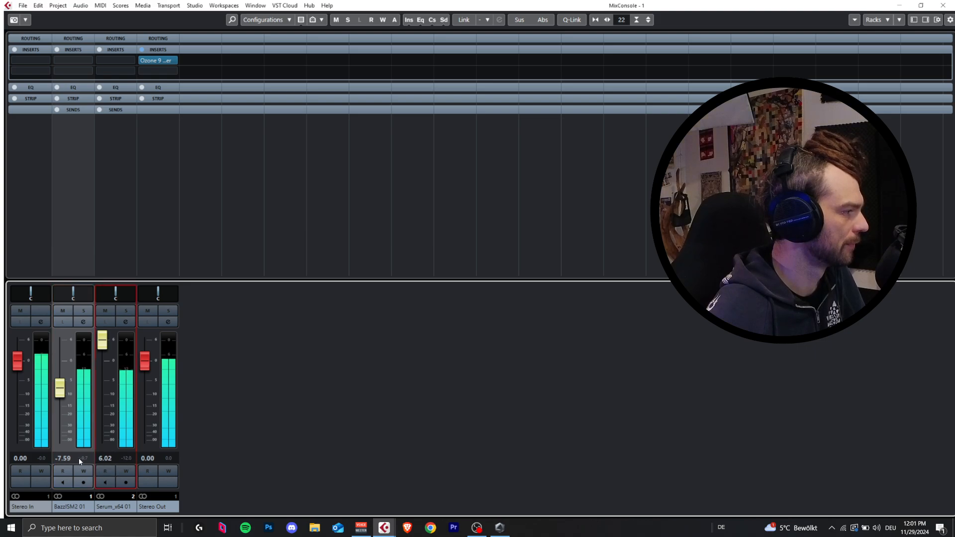
{"action": "left_click_drag", "start_coordinate": [61, 387], "coordinate": [61, 389]}
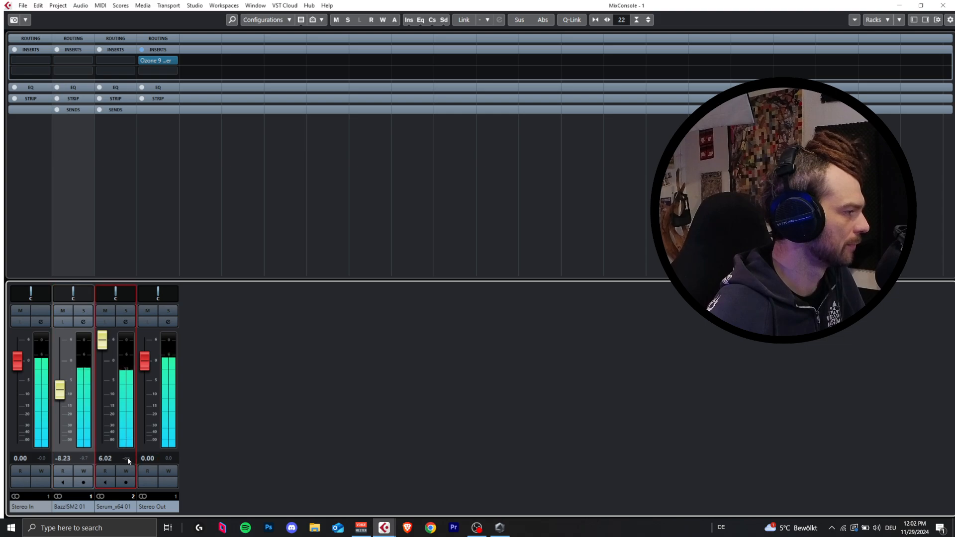
{"action": "left_click", "coordinate": [92, 464]}
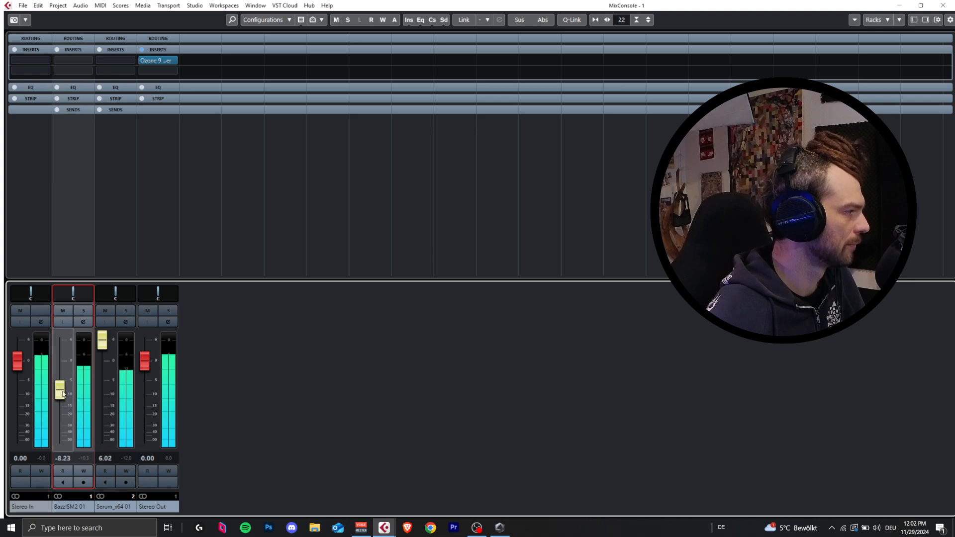
{"action": "left_click_drag", "start_coordinate": [60, 394], "coordinate": [60, 396]}
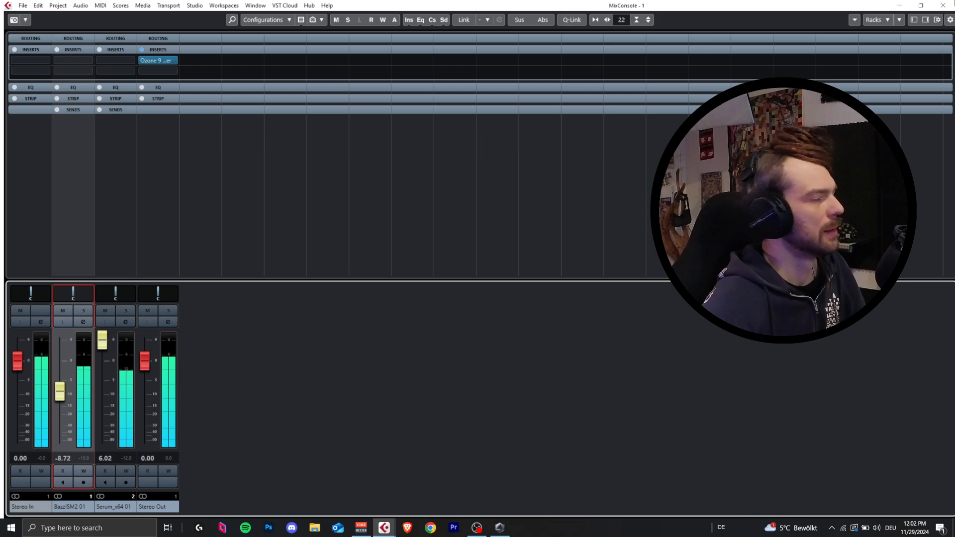
{"action": "left_click", "coordinate": [943, 5]}
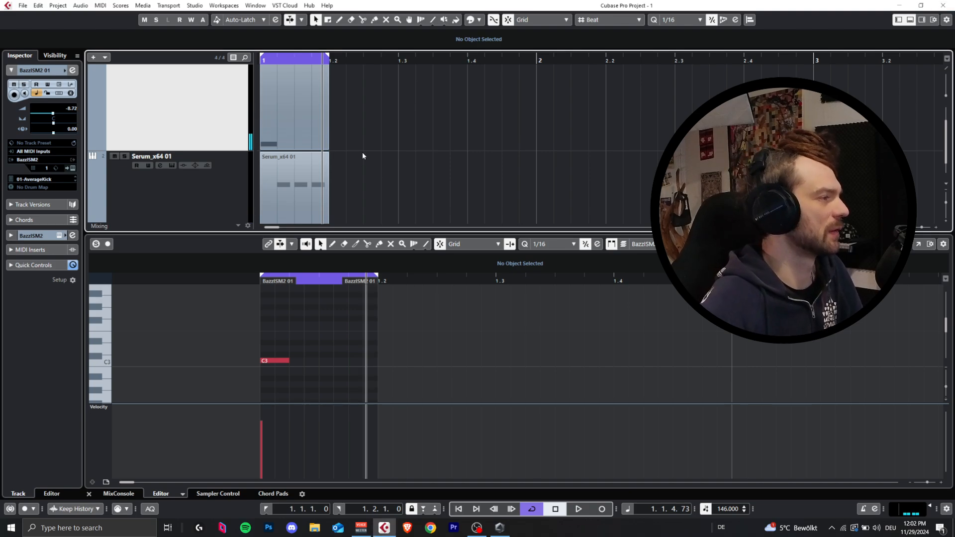
Step: Open the bass track's Serum instrument, audition the loop with the kick, stop playback and close the instrument
{"action": "scroll", "coordinate": [366, 154], "scroll_direction": "down", "scroll_amount": 1}
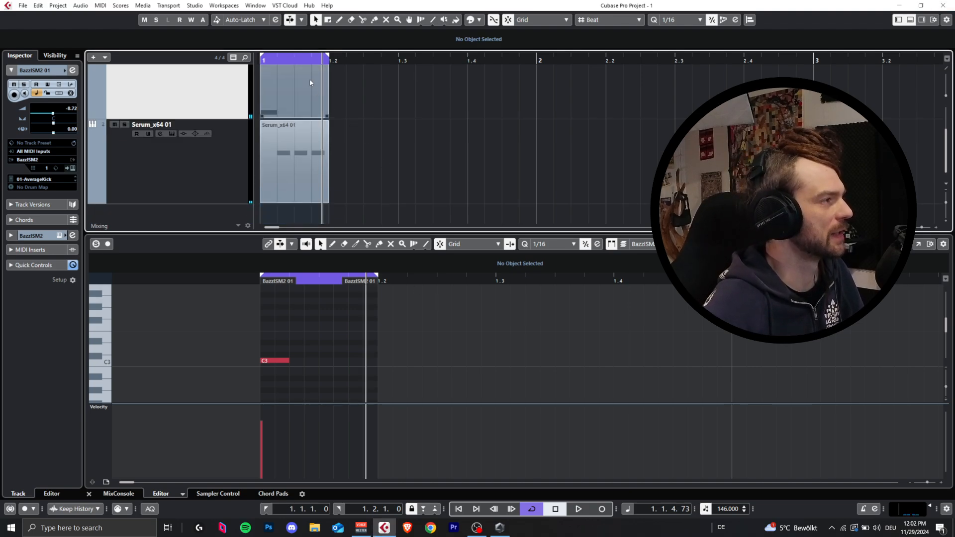
{"action": "left_click", "coordinate": [133, 175]}
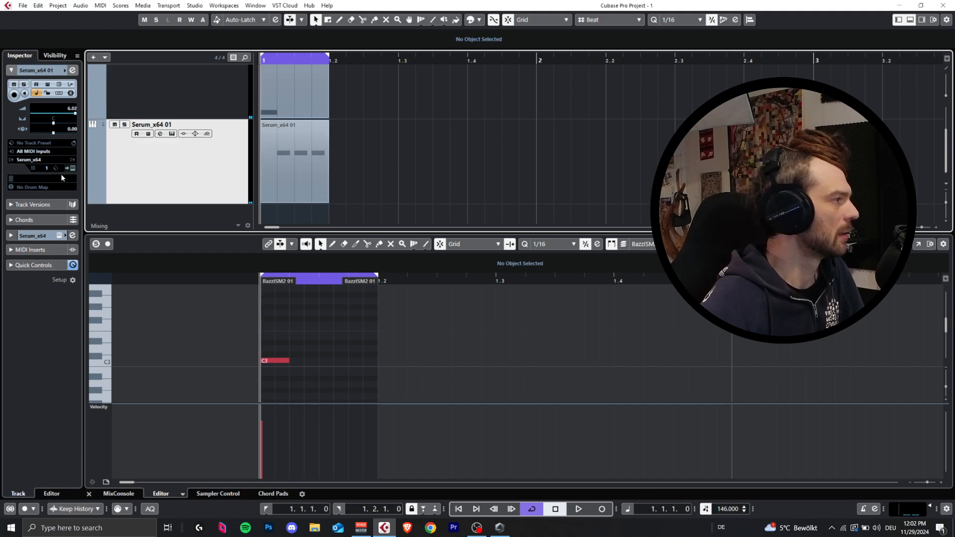
{"action": "left_click", "coordinate": [73, 168]}
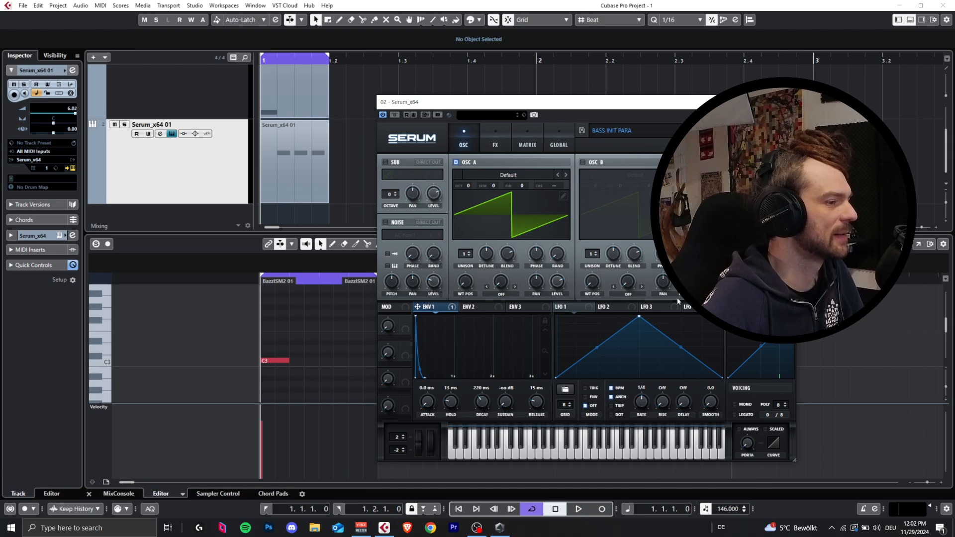
{"action": "key", "text": "space"}
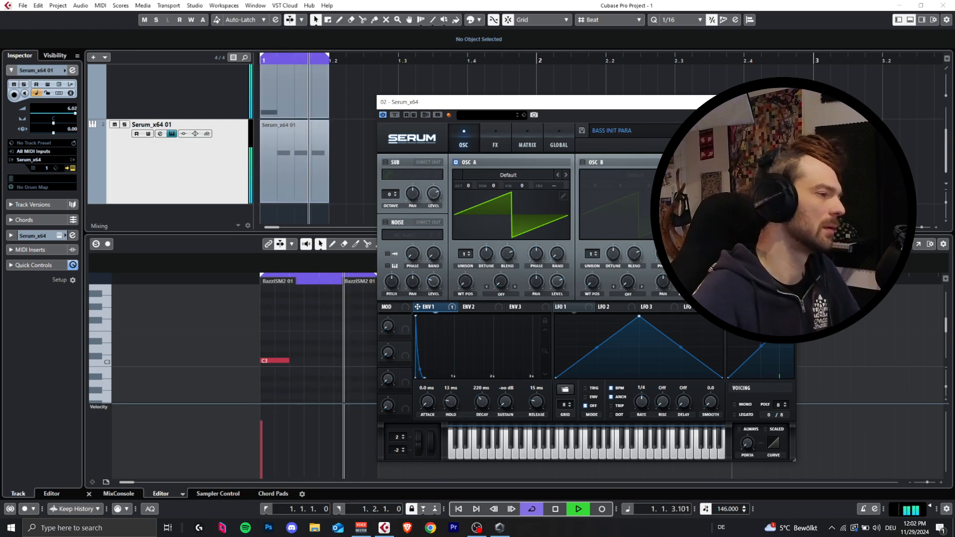
{"action": "key", "text": "space"}
{"action": "left_click", "coordinate": [785, 102]}
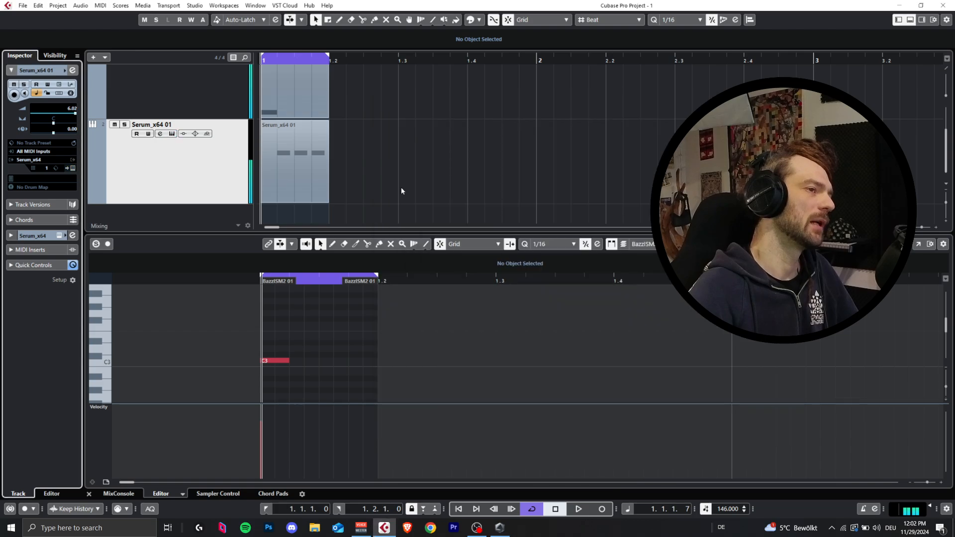
Step: Select the Serum track, view the inserts and equalizer in its channel settings, and close them
{"action": "left_click", "coordinate": [149, 153]}
{"action": "left_click", "coordinate": [154, 97]}
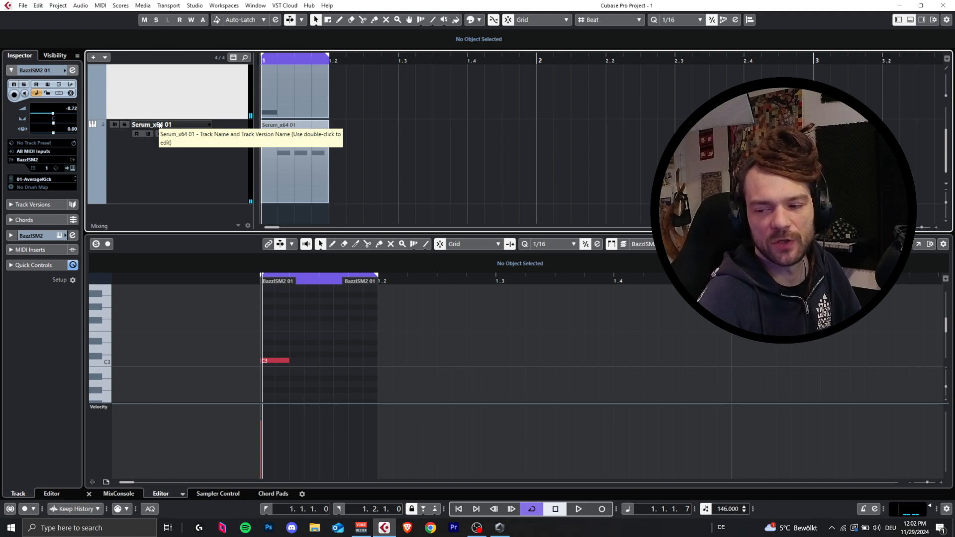
{"action": "left_click", "coordinate": [209, 171]}
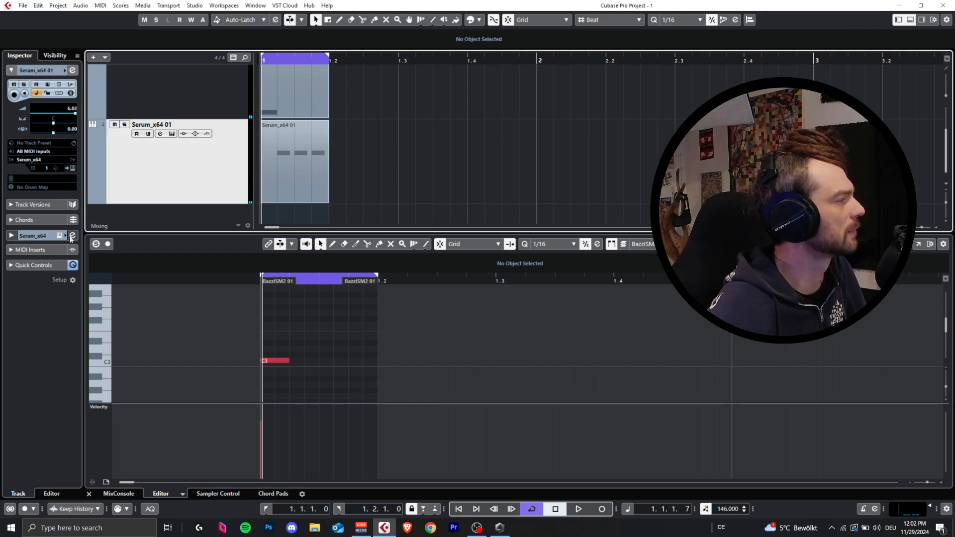
{"action": "key", "text": "e"}
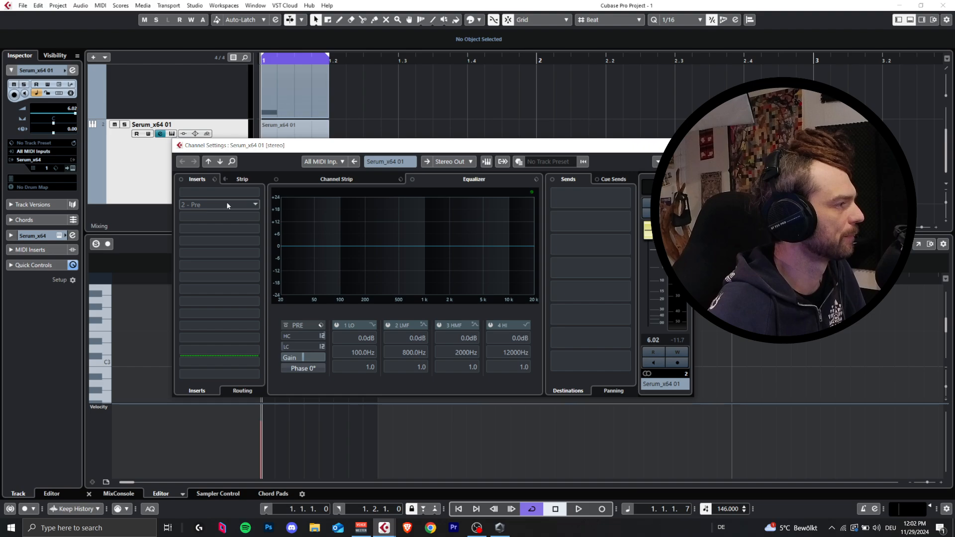
{"action": "left_click_drag", "start_coordinate": [672, 146], "coordinate": [677, 145]}
{"action": "left_click", "coordinate": [687, 145]}
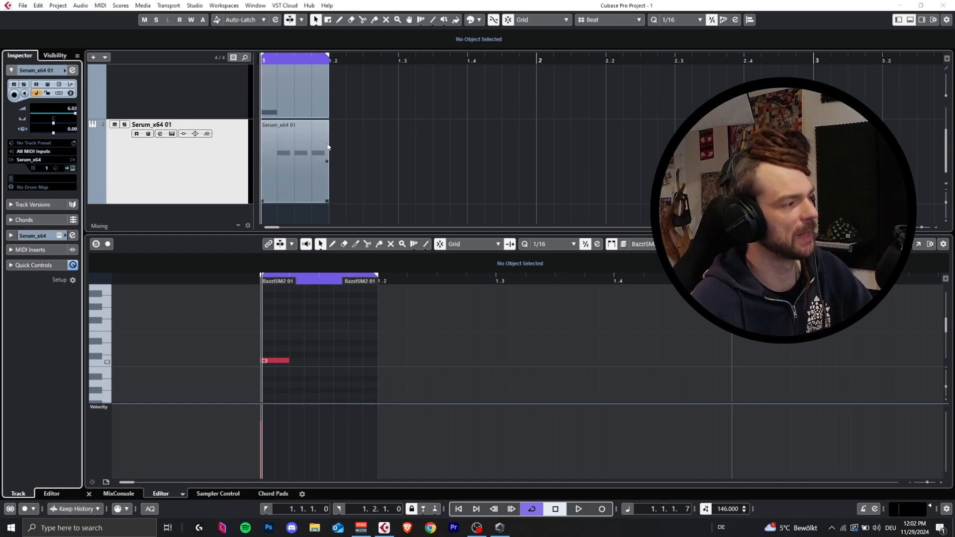
Step: Start playback of the finished kick and bass loop
{"action": "left_click", "coordinate": [343, 150]}
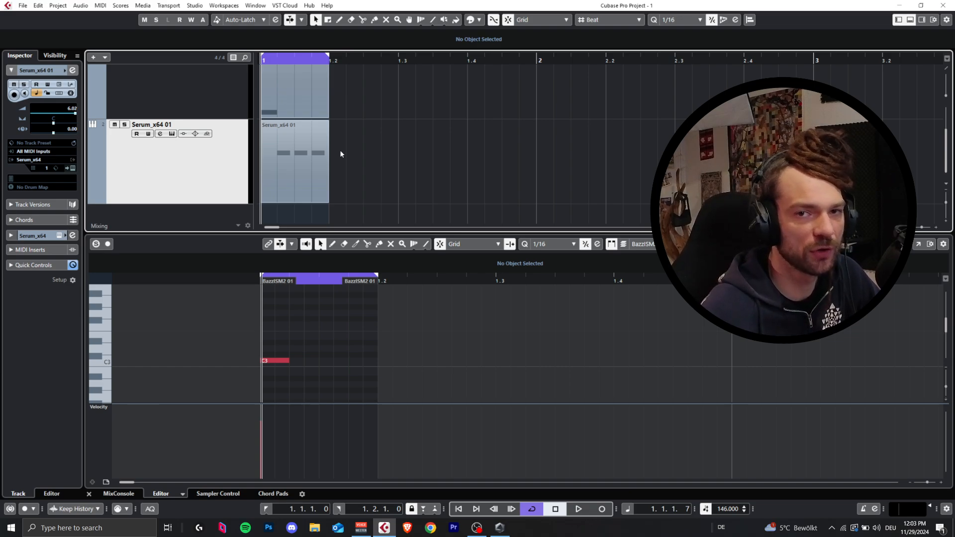
{"action": "key", "text": "space"}
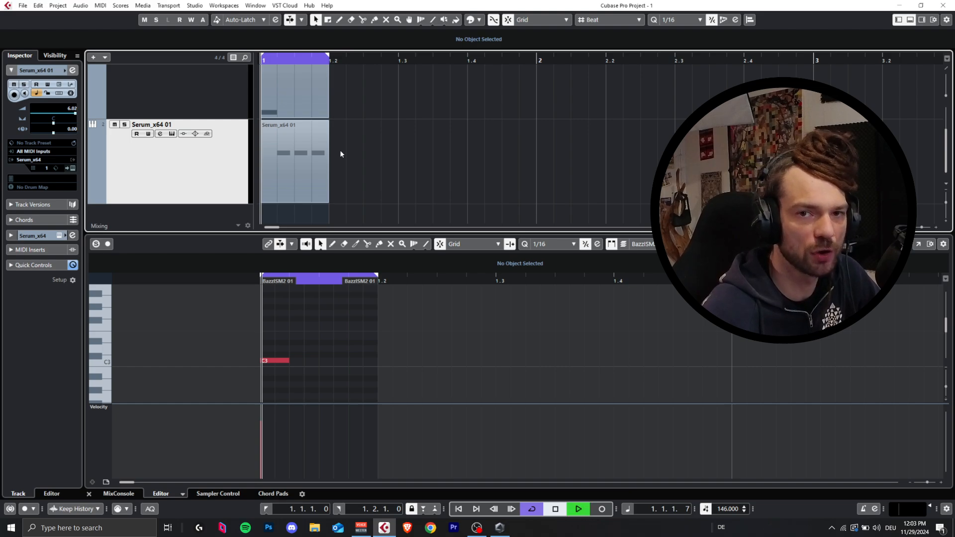